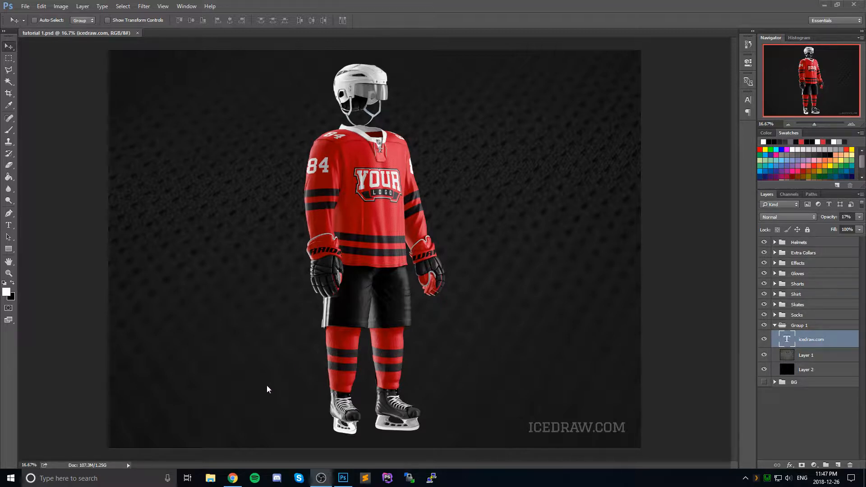
Step: Switch to Chrome and open the National Hockey League logos page on SportsLogos.Net
{"action": "left_click", "coordinate": [233, 478]}
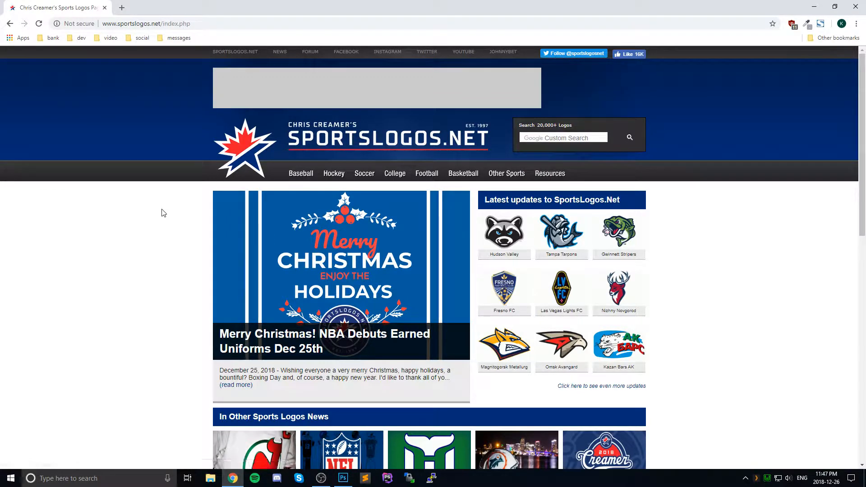
{"action": "mouse_move", "coordinate": [324, 178]}
{"action": "left_click", "coordinate": [341, 204]}
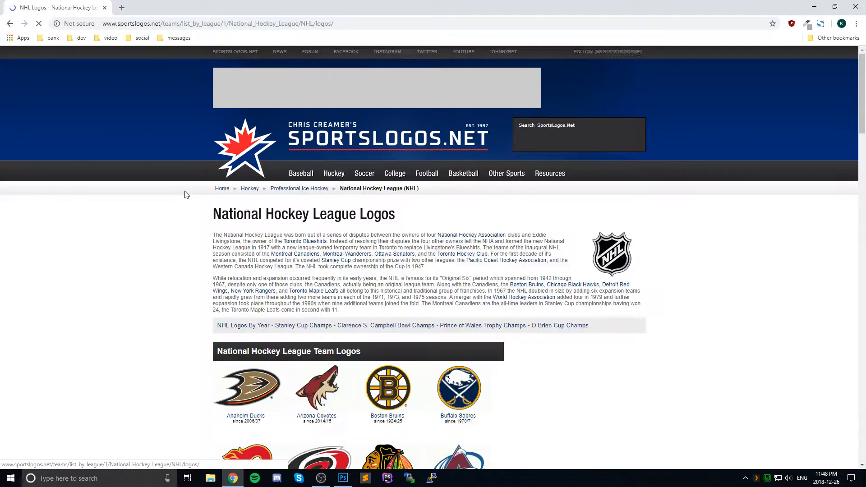
Step: Find the Los Angeles Kings among the NHL team logos and open the team's logo page
{"action": "scroll", "coordinate": [182, 195], "scroll_direction": "down", "scroll_amount": 4}
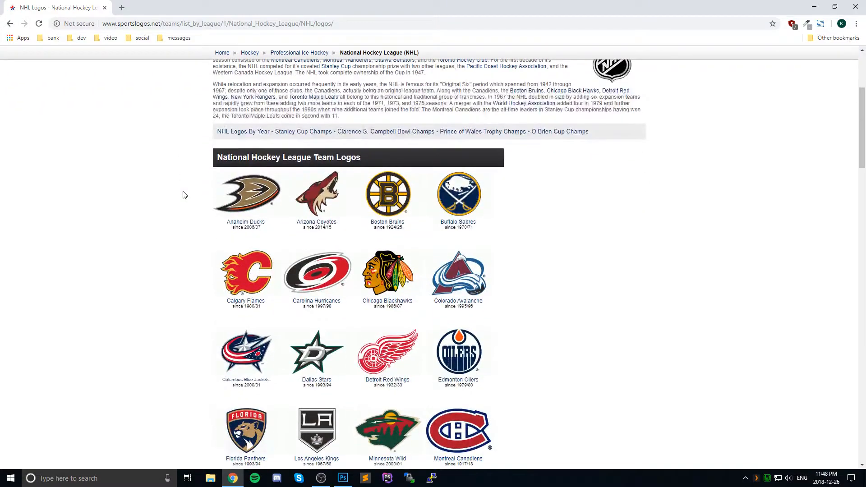
{"action": "scroll", "coordinate": [183, 195], "scroll_direction": "down", "scroll_amount": 4}
{"action": "scroll", "coordinate": [183, 195], "scroll_direction": "up", "scroll_amount": 4}
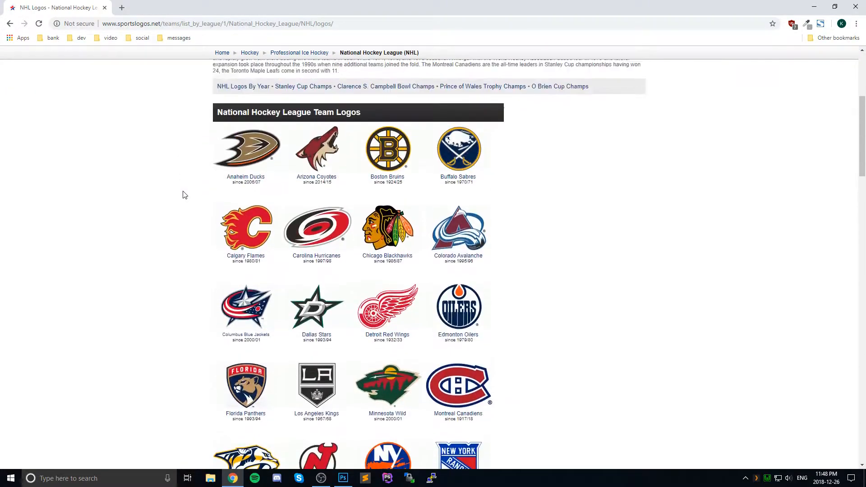
{"action": "scroll", "coordinate": [183, 195], "scroll_direction": "down", "scroll_amount": 4}
{"action": "scroll", "coordinate": [182, 195], "scroll_direction": "up", "scroll_amount": 1}
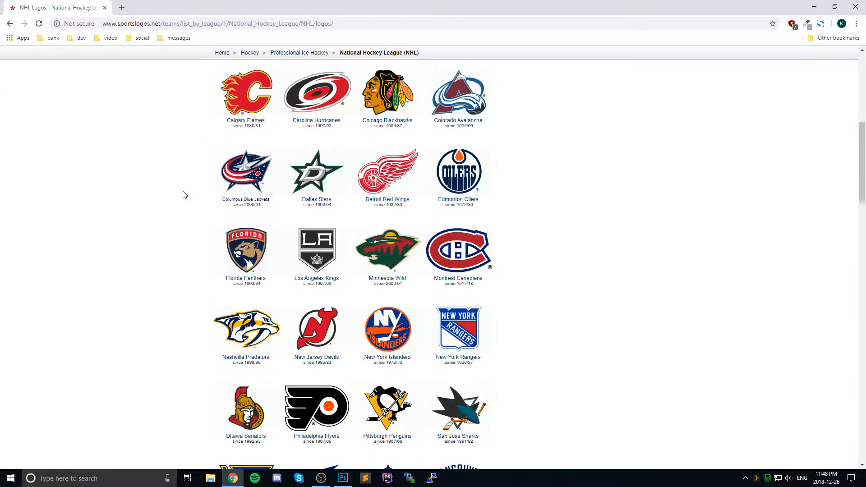
{"action": "left_click", "coordinate": [325, 249]}
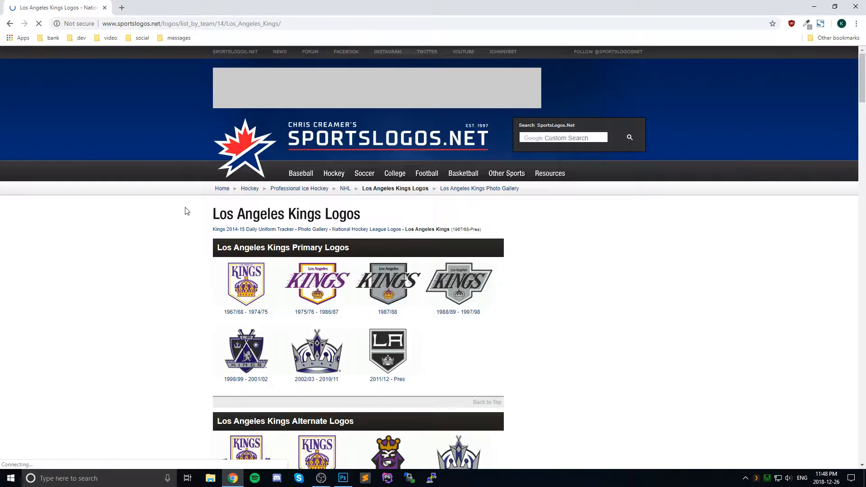
Step: Open the Los Angeles Kings 2011/12 - Pres primary logo in a new browser tab
{"action": "scroll", "coordinate": [187, 211], "scroll_direction": "down", "scroll_amount": 3}
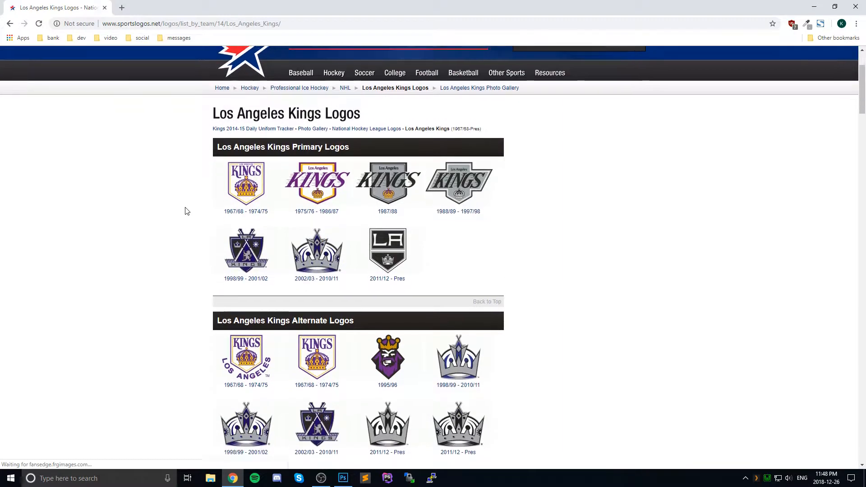
{"action": "scroll", "coordinate": [187, 211], "scroll_direction": "down", "scroll_amount": 2}
{"action": "scroll", "coordinate": [186, 211], "scroll_direction": "down", "scroll_amount": 4}
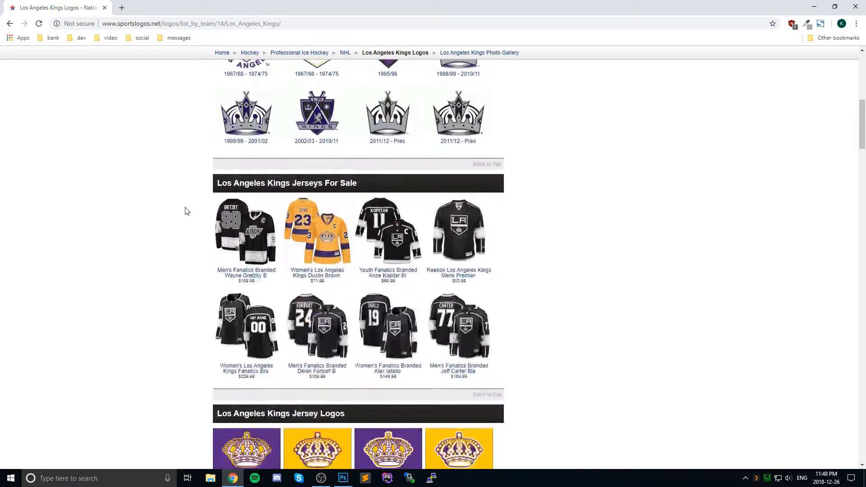
{"action": "scroll", "coordinate": [187, 211], "scroll_direction": "up", "scroll_amount": 5}
{"action": "scroll", "coordinate": [187, 211], "scroll_direction": "up", "scroll_amount": 2}
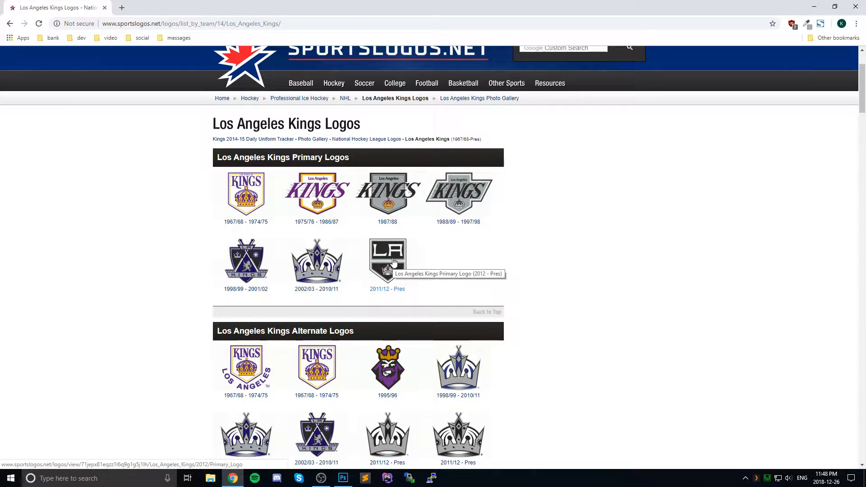
{"action": "middle_click", "coordinate": [405, 258]}
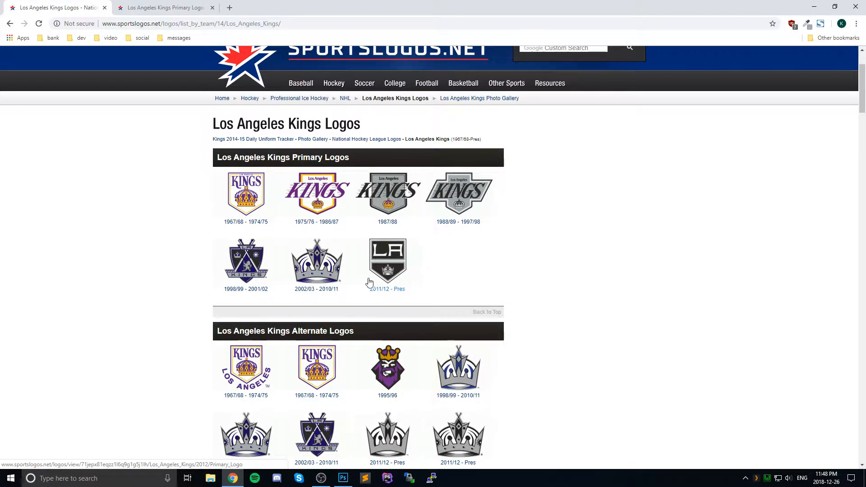
Step: Open the last 2011/12 - Pres crown logo among the Los Angeles Kings alternate logos in a new browser tab
{"action": "scroll", "coordinate": [444, 280], "scroll_direction": "down", "scroll_amount": 5}
{"action": "scroll", "coordinate": [446, 281], "scroll_direction": "up", "scroll_amount": 1}
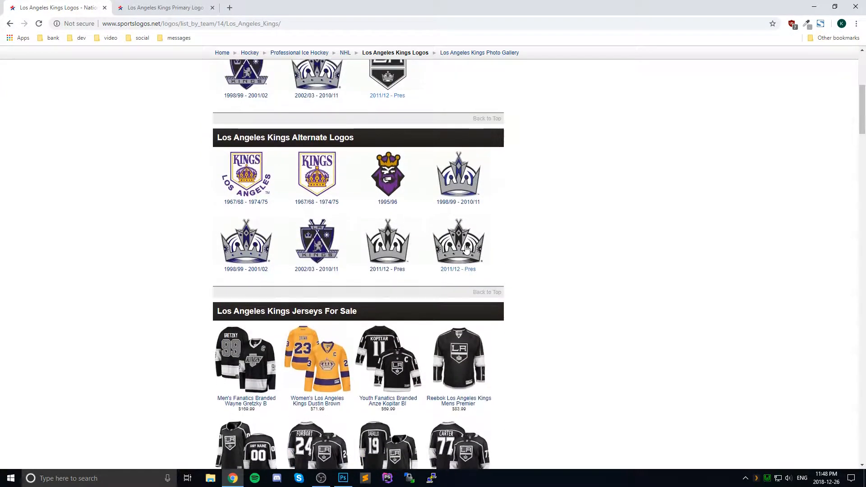
{"action": "middle_click", "coordinate": [467, 248]}
Step: Open the Los Angeles Kings 1992/93 - 1997/98 dark uniform in a new browser tab
{"action": "scroll", "coordinate": [519, 295], "scroll_direction": "down", "scroll_amount": 2}
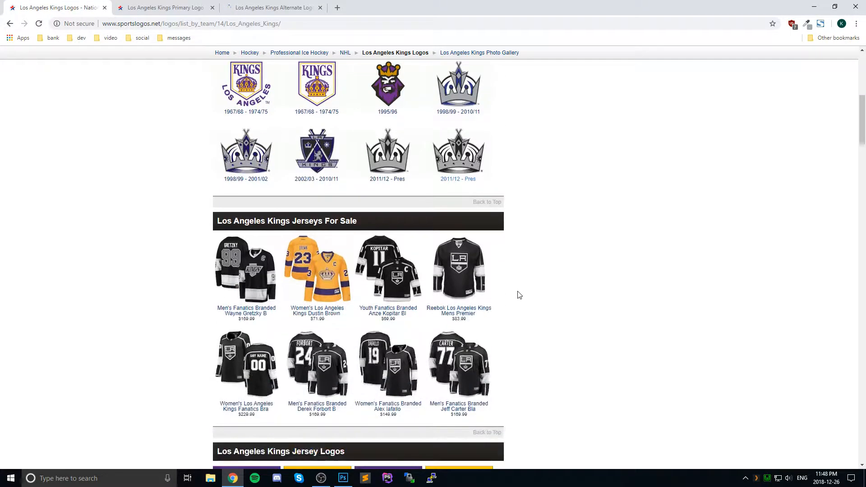
{"action": "scroll", "coordinate": [519, 294], "scroll_direction": "down", "scroll_amount": 8}
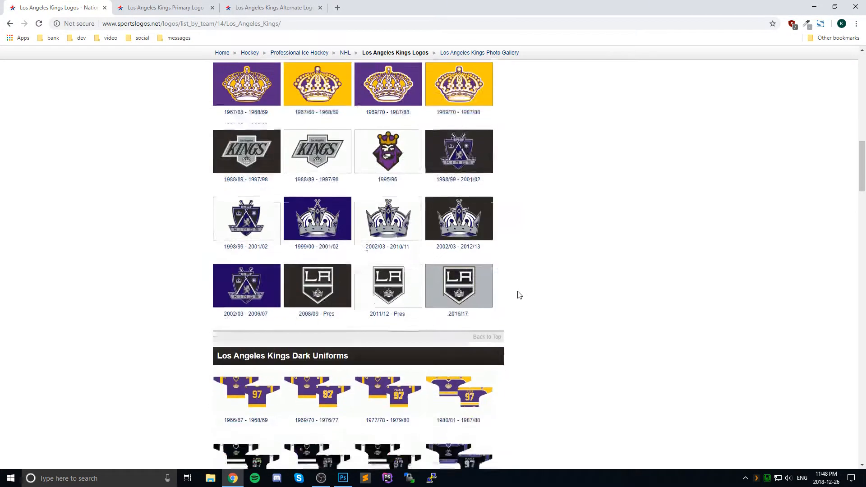
{"action": "scroll", "coordinate": [519, 294], "scroll_direction": "down", "scroll_amount": 5}
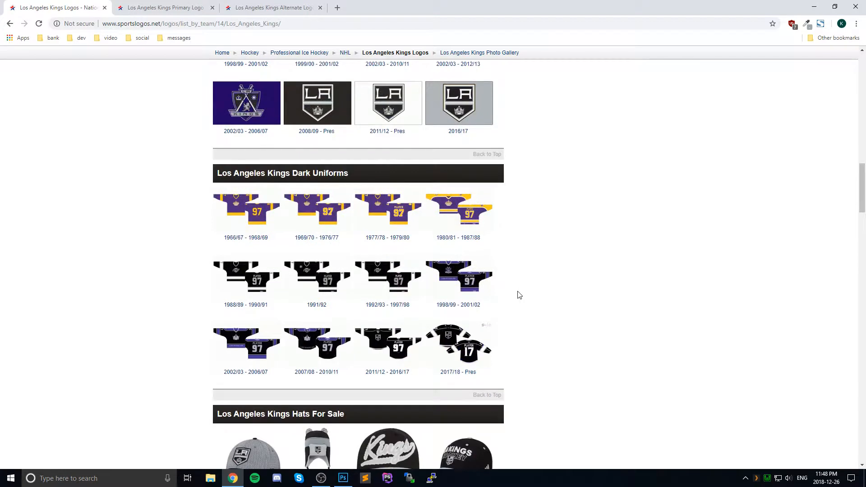
{"action": "scroll", "coordinate": [520, 295], "scroll_direction": "down", "scroll_amount": 1}
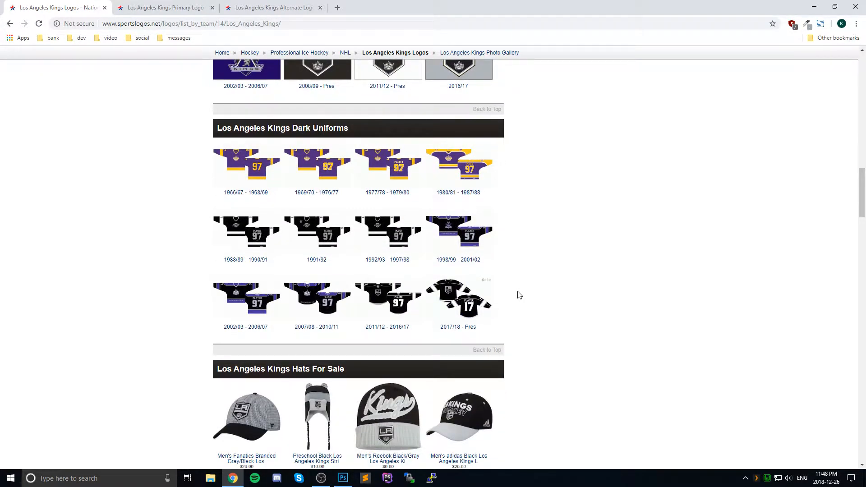
{"action": "middle_click", "coordinate": [397, 239]}
Step: Open the Los Angeles Kings 2016/17 alternate uniform in a new browser tab
{"action": "scroll", "coordinate": [527, 316], "scroll_direction": "down", "scroll_amount": 8}
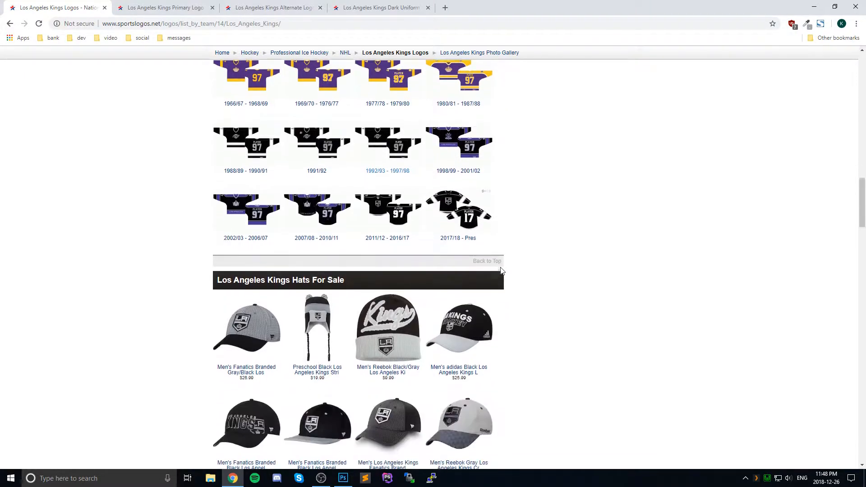
{"action": "scroll", "coordinate": [529, 313], "scroll_direction": "down", "scroll_amount": 5}
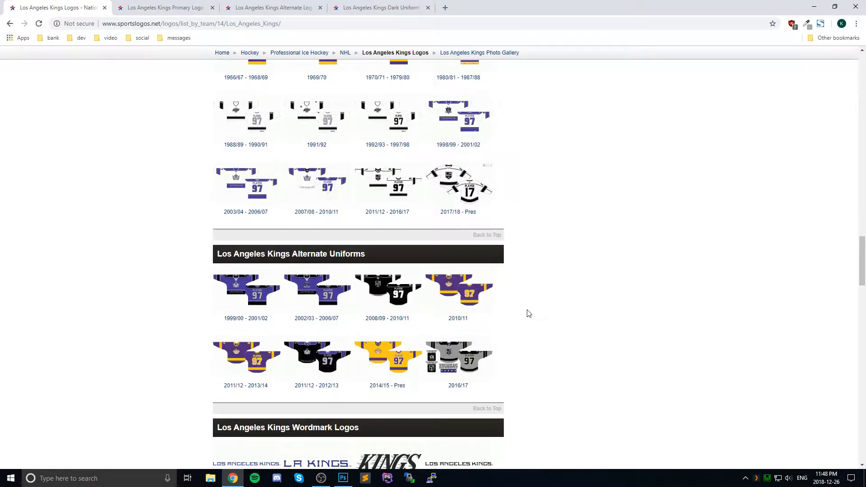
{"action": "middle_click", "coordinate": [460, 356]}
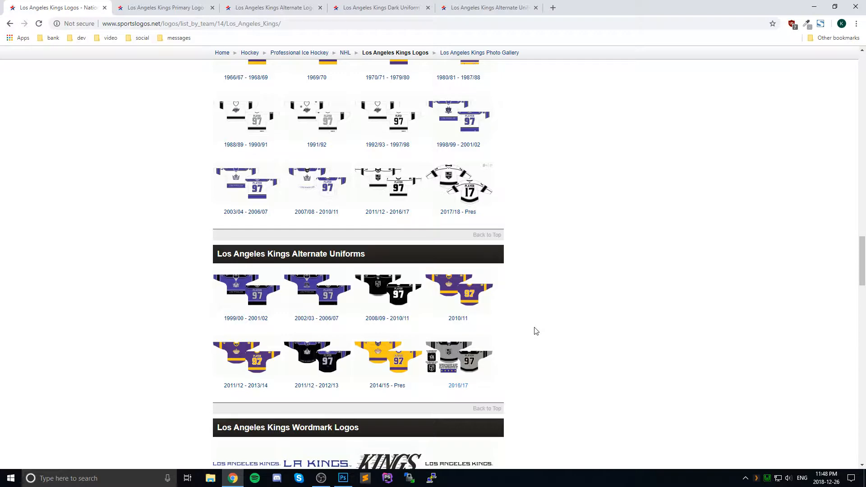
Step: Compare the opened Kings 1992/93 - 1997/98 dark uniform with the 2016/17 alternate uniform as design references
{"action": "scroll", "coordinate": [536, 331], "scroll_direction": "up", "scroll_amount": 10}
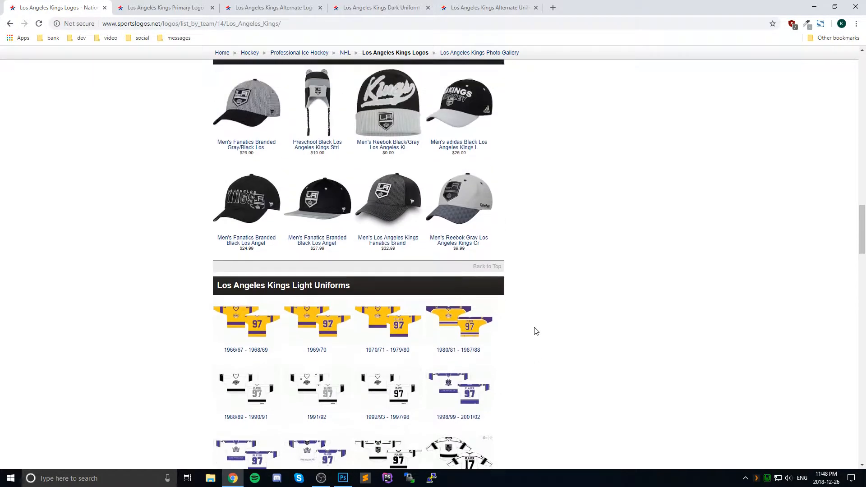
{"action": "scroll", "coordinate": [536, 332], "scroll_direction": "up", "scroll_amount": 3}
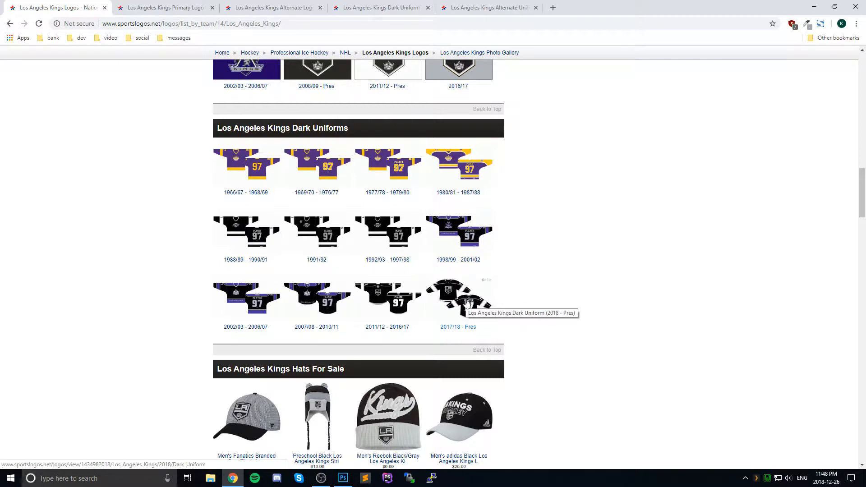
{"action": "scroll", "coordinate": [421, 156], "scroll_direction": "up", "scroll_amount": 1}
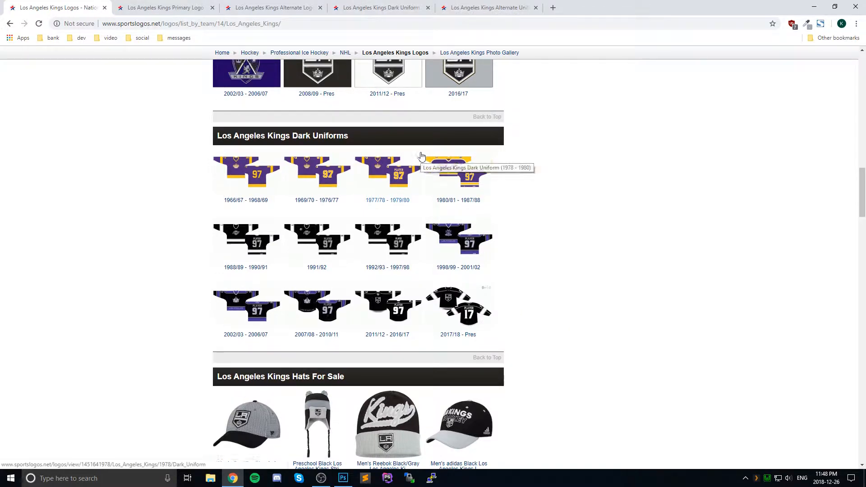
{"action": "scroll", "coordinate": [421, 156], "scroll_direction": "up", "scroll_amount": 7}
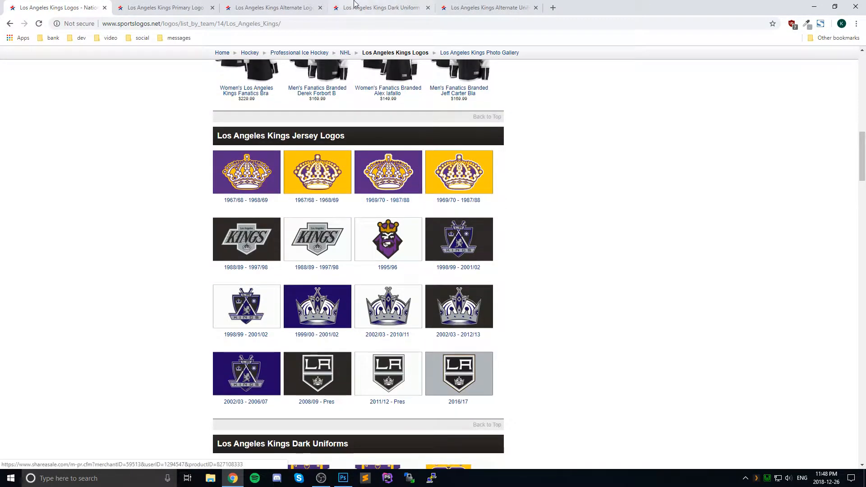
{"action": "left_click", "coordinate": [354, 3]}
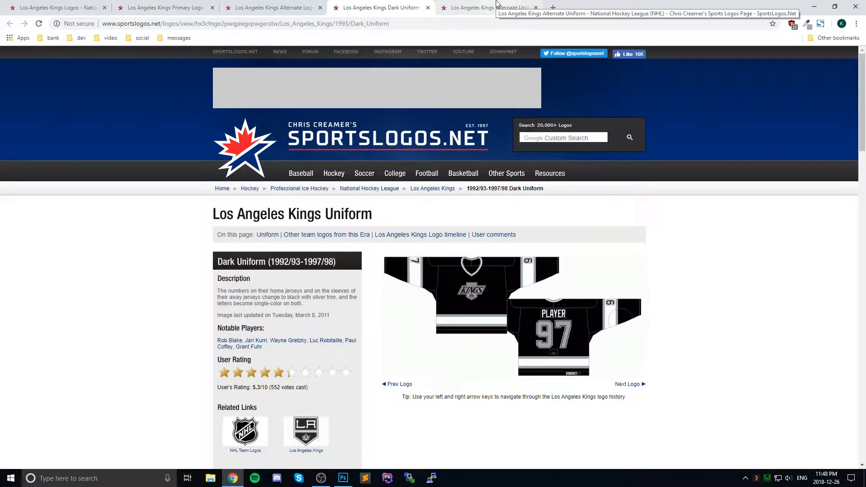
{"action": "left_click", "coordinate": [497, 4]}
{"action": "left_click", "coordinate": [397, 7]}
{"action": "left_click", "coordinate": [478, 8]}
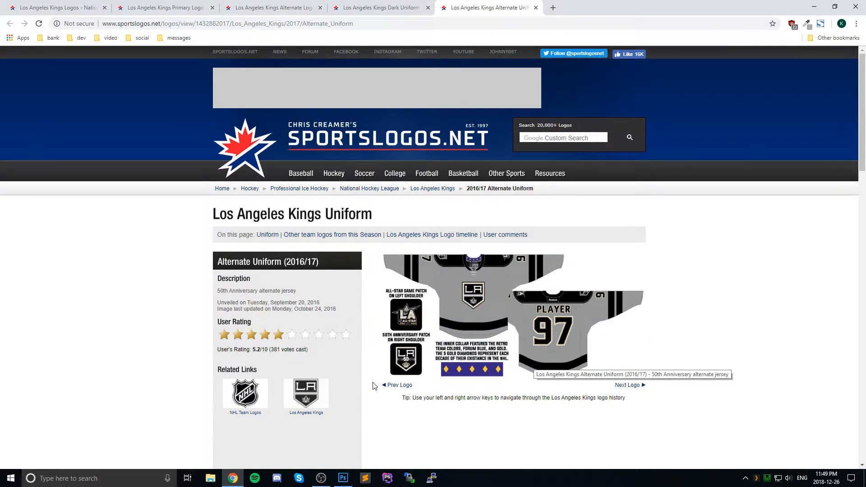
Step: Review the opened Kings 2011/12 - Pres alternate crown logo and primary logo
{"action": "mouse_move", "coordinate": [343, 483]}
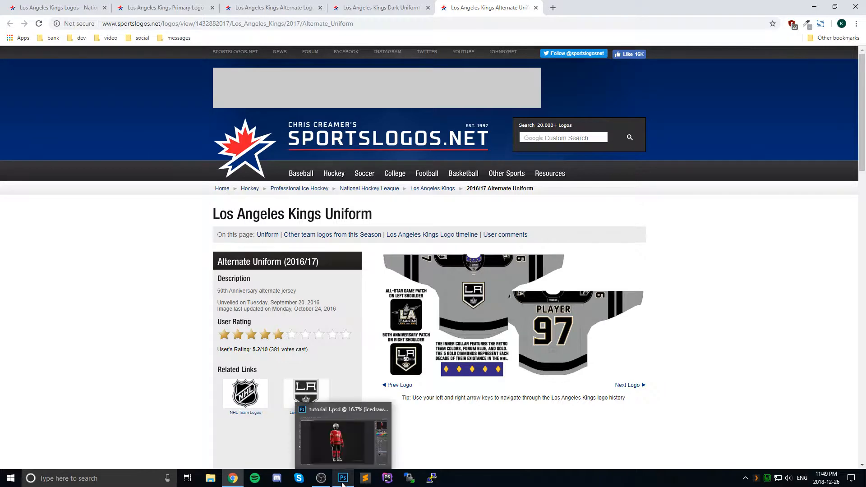
{"action": "left_click", "coordinate": [381, 8]}
{"action": "left_click", "coordinate": [273, 7]}
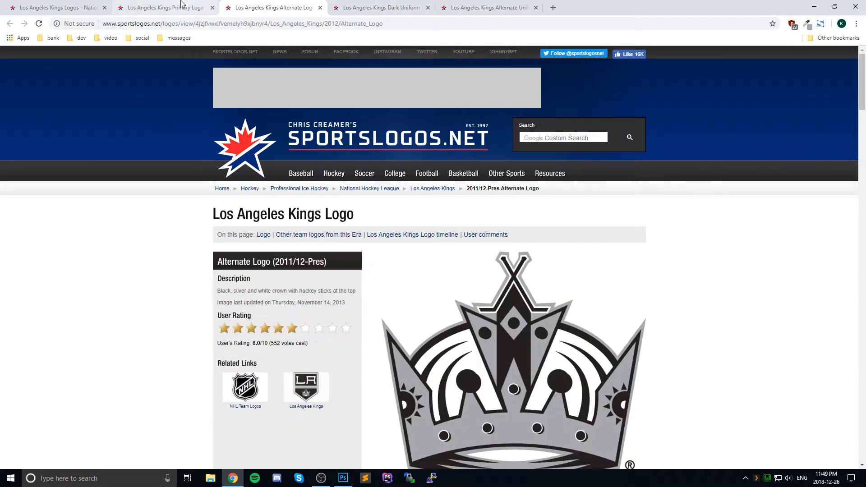
{"action": "left_click", "coordinate": [181, 4]}
{"action": "scroll", "coordinate": [215, 125], "scroll_direction": "down", "scroll_amount": 2}
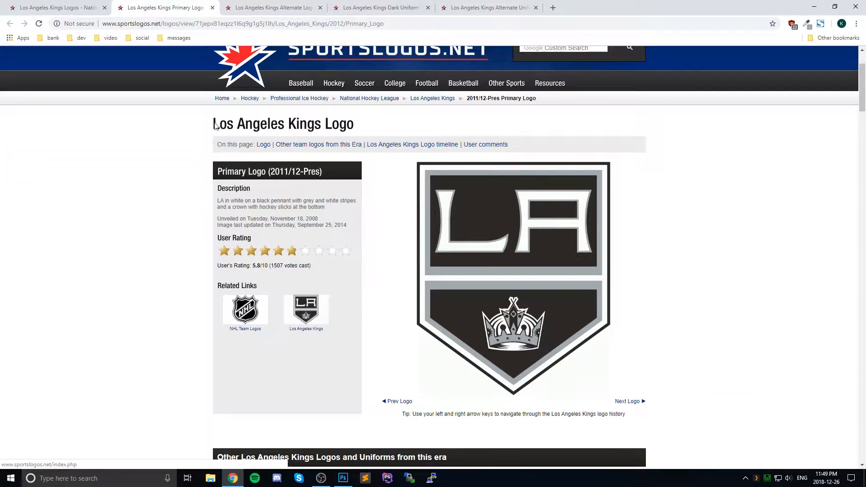
Step: Switch to Photoshop and expand the Helmets layer group
{"action": "left_click", "coordinate": [343, 479]}
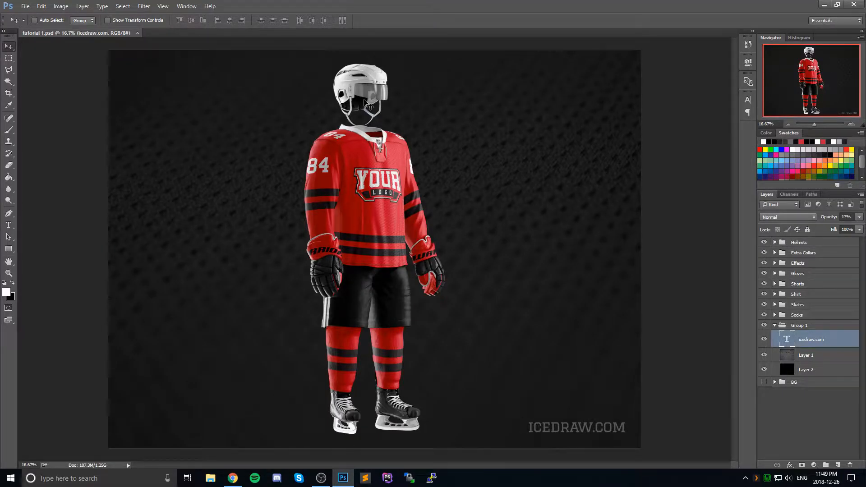
{"action": "left_click", "coordinate": [775, 242]}
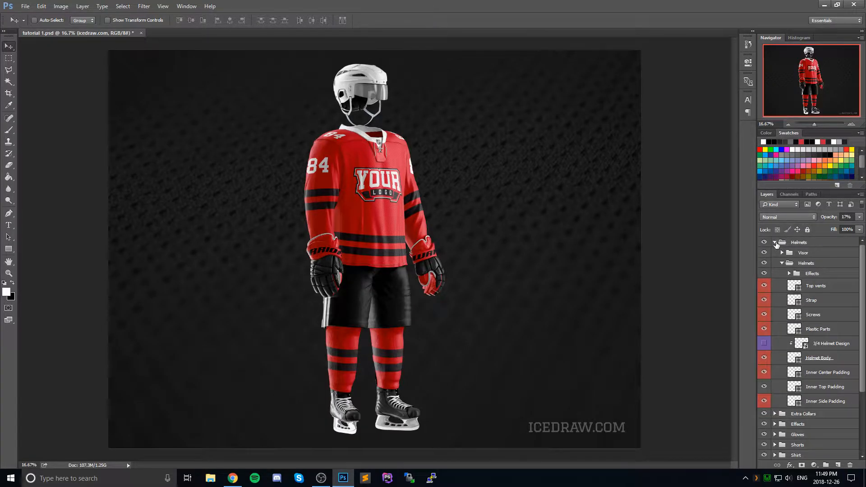
Step: Check the Kings primary logo and 2016/17 alternate uniform colors in the browser, and return to Photoshop
{"action": "left_click", "coordinate": [343, 478]}
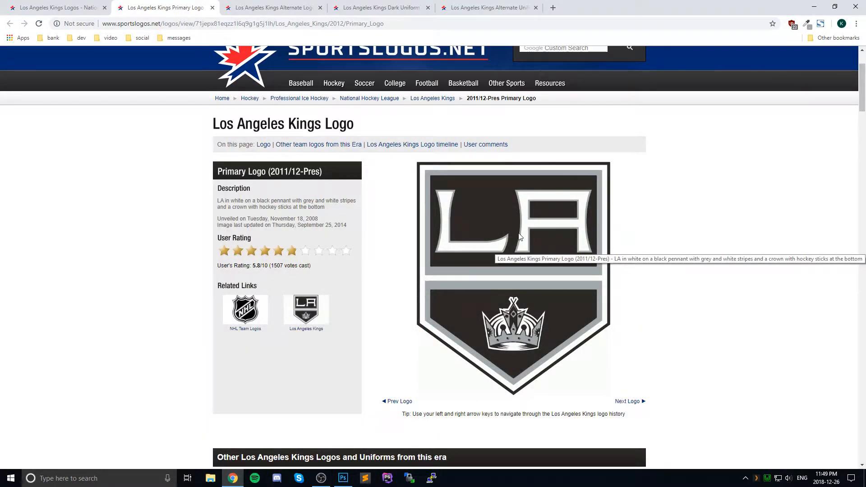
{"action": "left_click", "coordinate": [478, 7]}
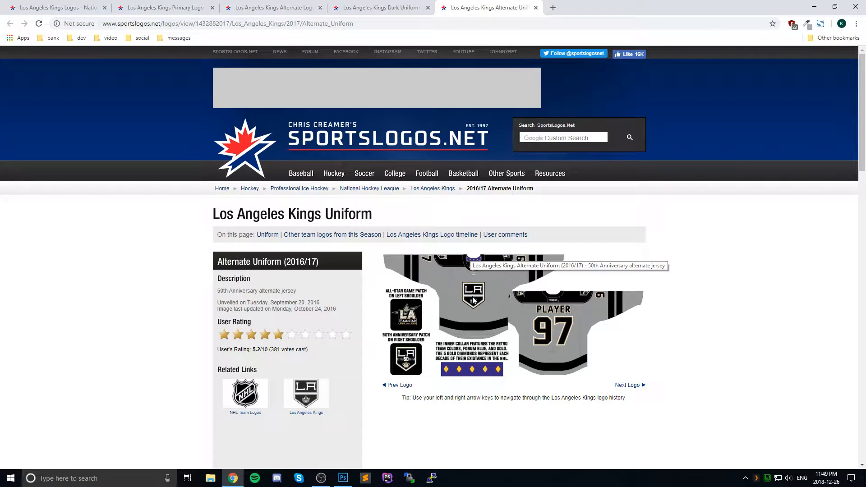
{"action": "left_click", "coordinate": [343, 478]}
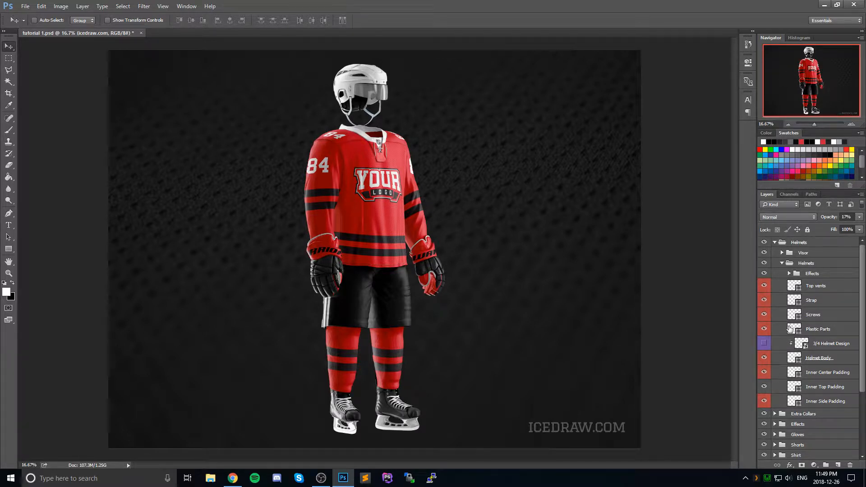
Step: Set the Helmet Body layer's solid color to #212121 and reactivate the Move tool
{"action": "double_click", "coordinate": [794, 359]}
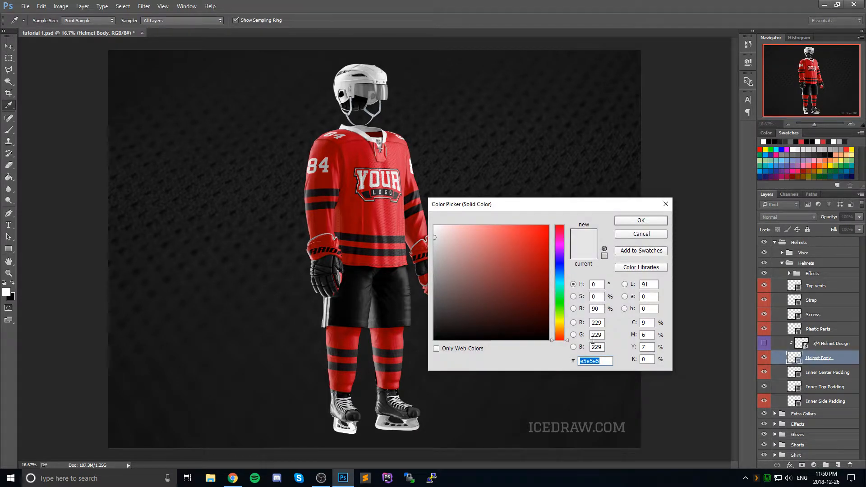
{"action": "type", "text": "212121"}
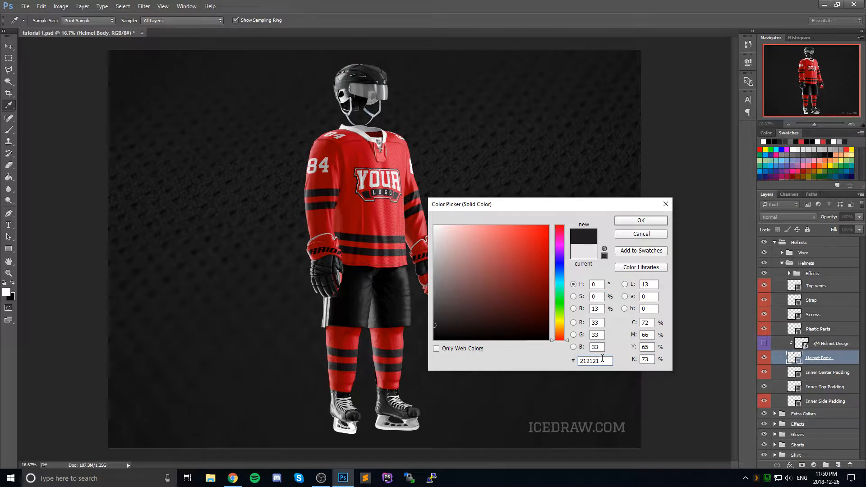
{"action": "double_click", "coordinate": [602, 358]}
{"action": "left_click", "coordinate": [594, 361]}
{"action": "left_click", "coordinate": [633, 220]}
{"action": "key", "text": "v"}
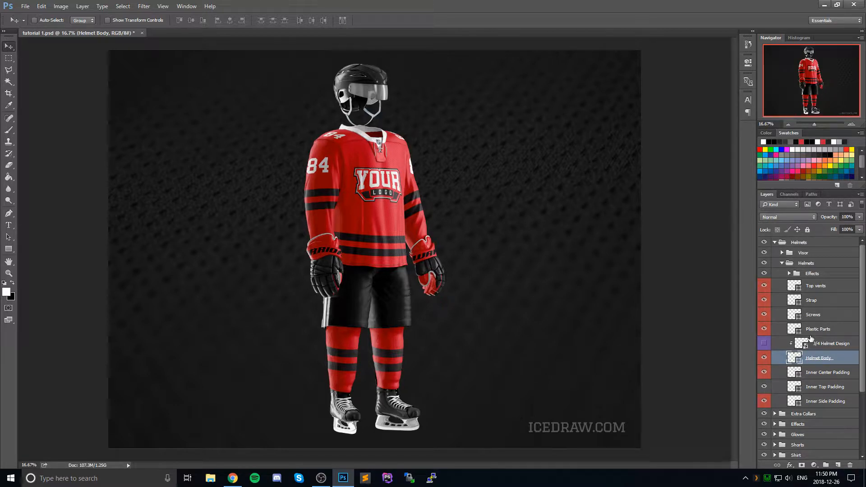
Step: Collapse the Helmets group, expand Extra Collars, and select the 3/4 Laces Collar group
{"action": "left_click", "coordinate": [775, 242]}
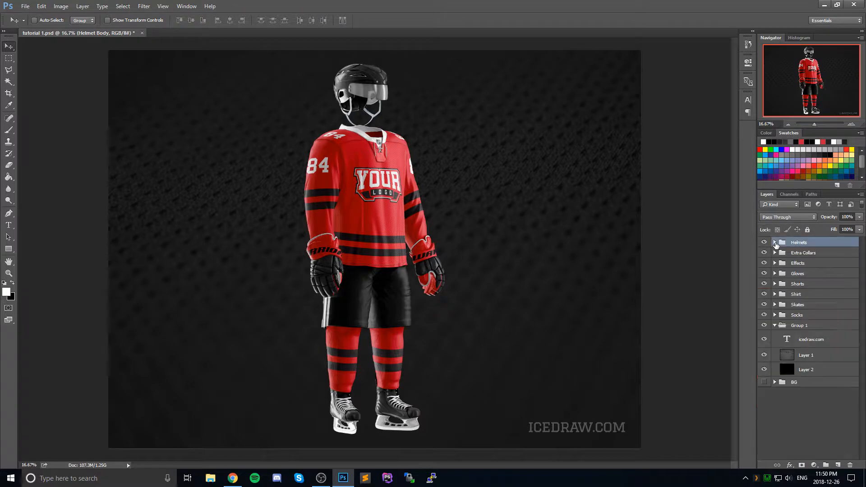
{"action": "left_click", "coordinate": [774, 252]}
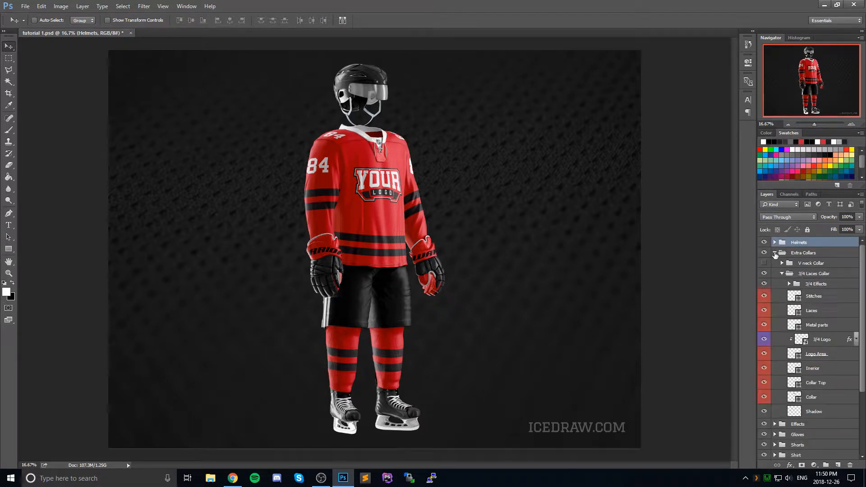
{"action": "left_click", "coordinate": [811, 275]}
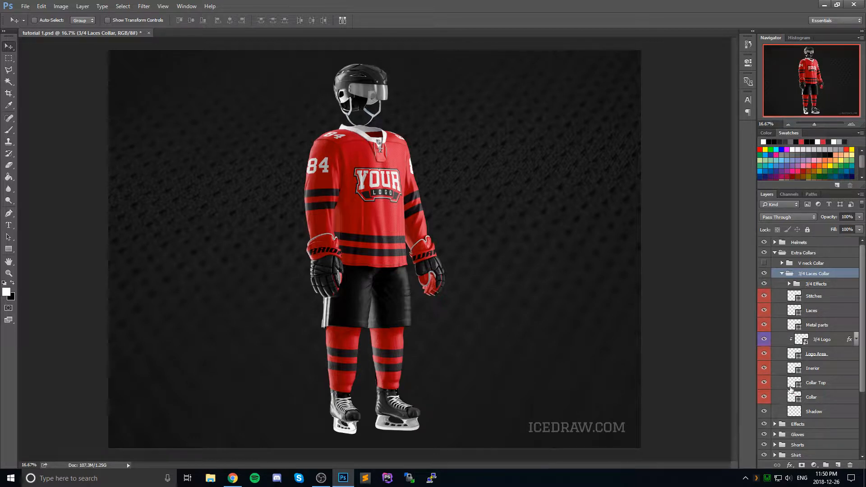
{"action": "double_click", "coordinate": [794, 368]}
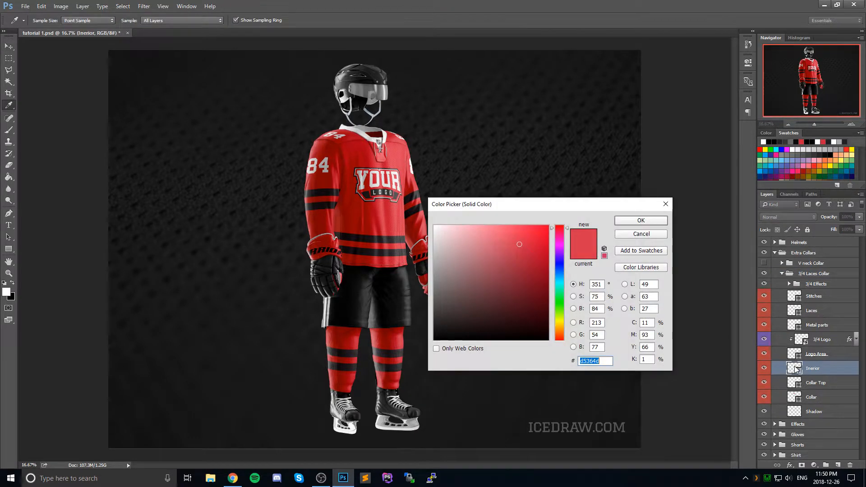
{"action": "left_click", "coordinate": [640, 235]}
Step: Switch to the browser and sample the gray #A7A9AC from the Kings 2011/12-Pres alternate crown logo with the page color picker
{"action": "left_click", "coordinate": [233, 478]}
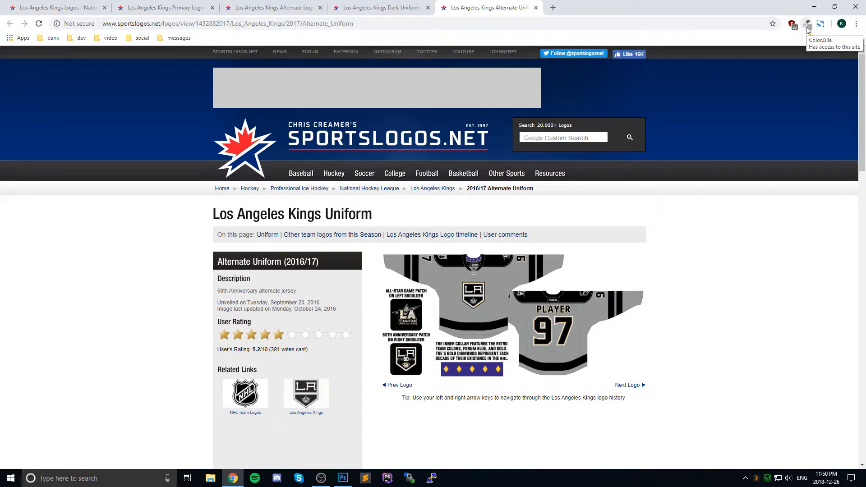
{"action": "left_click", "coordinate": [170, 5]}
{"action": "left_click", "coordinate": [270, 8]}
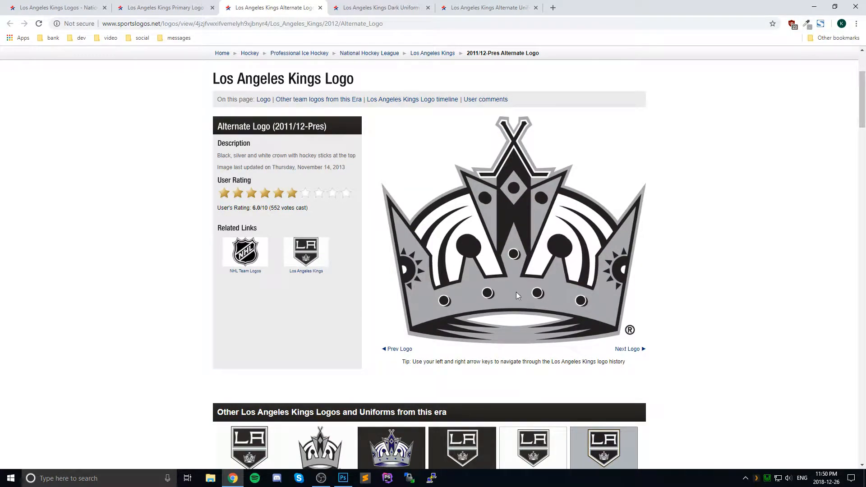
{"action": "left_click", "coordinate": [807, 25]}
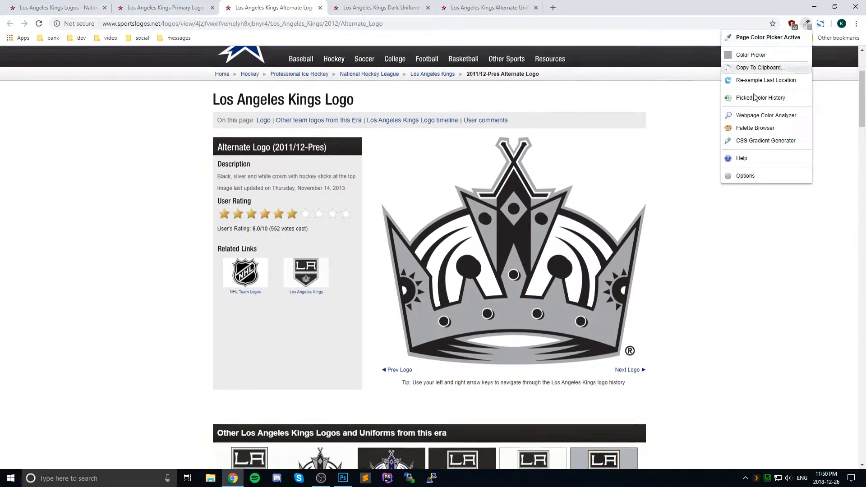
{"action": "left_click", "coordinate": [514, 314]}
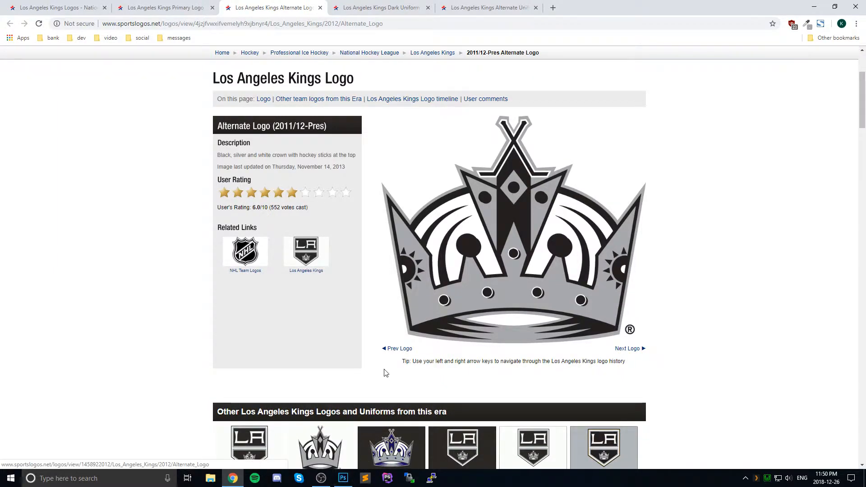
Step: Return to Photoshop, set the foreground color to #A7A9AC, and reactivate the Move tool
{"action": "left_click", "coordinate": [343, 478]}
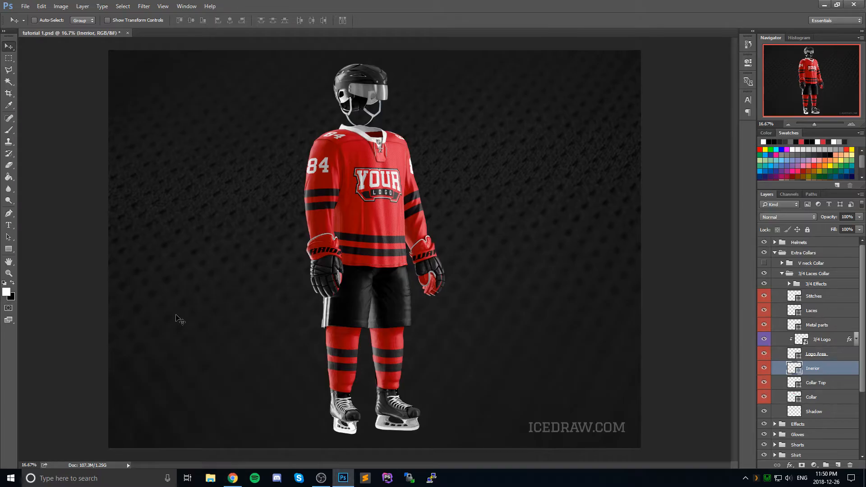
{"action": "left_click", "coordinate": [7, 293]}
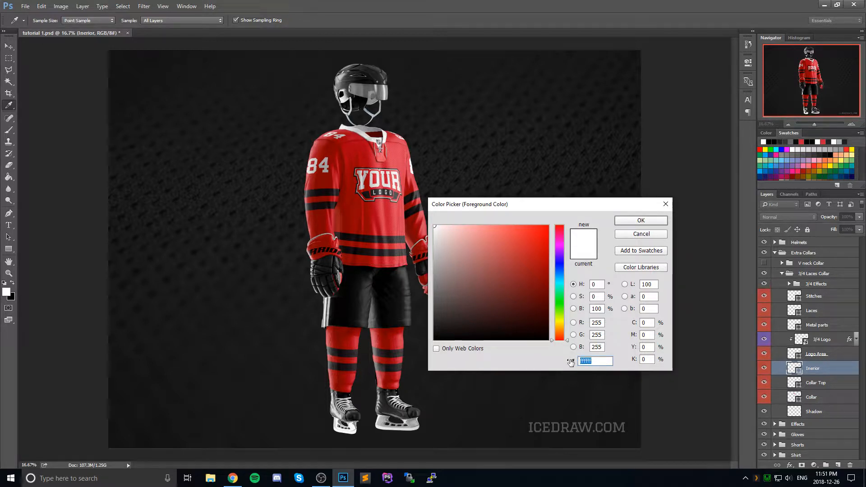
{"action": "key", "text": "ctrl+v"}
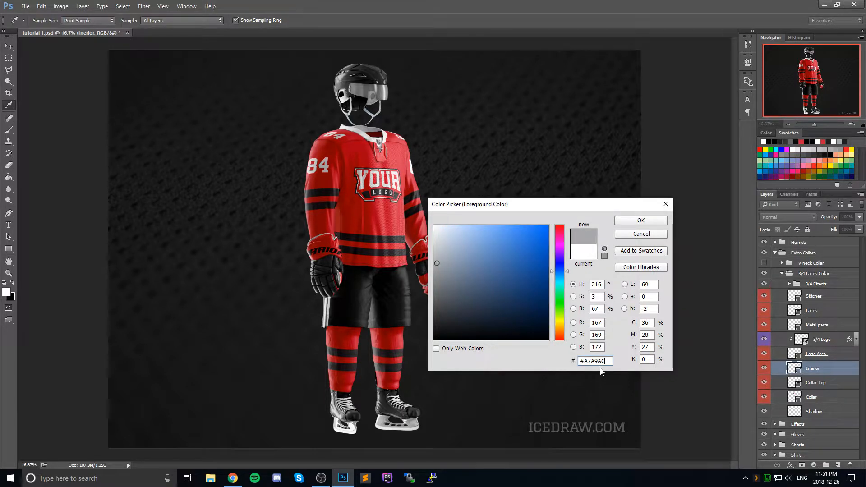
{"action": "left_click", "coordinate": [642, 220]}
{"action": "key", "text": "v"}
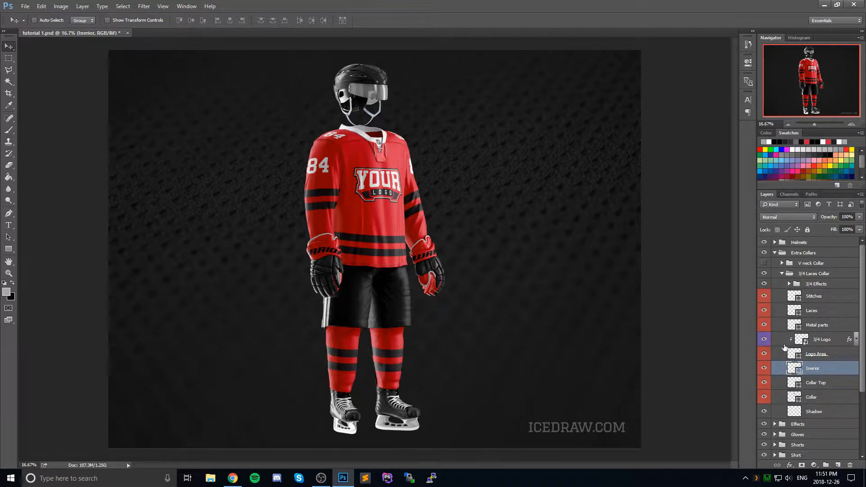
Step: Recolor the 3/4 Laces Collar's Inerior layer with a recent swatch, and set its Collar layer to #A7A9AC
{"action": "double_click", "coordinate": [793, 368]}
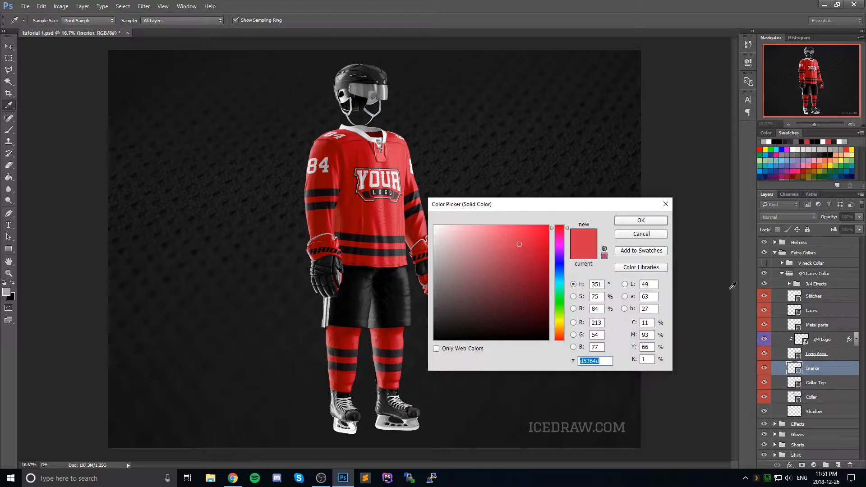
{"action": "left_click", "coordinate": [763, 142]}
{"action": "left_click", "coordinate": [643, 220]}
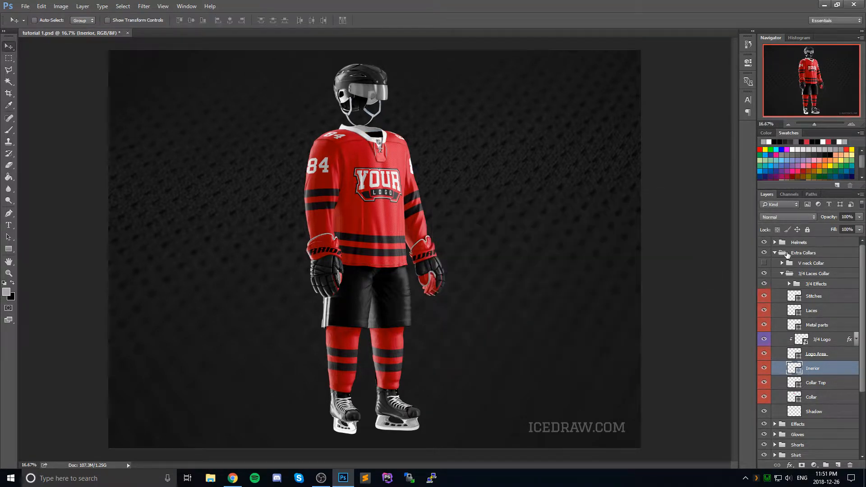
{"action": "double_click", "coordinate": [793, 397]}
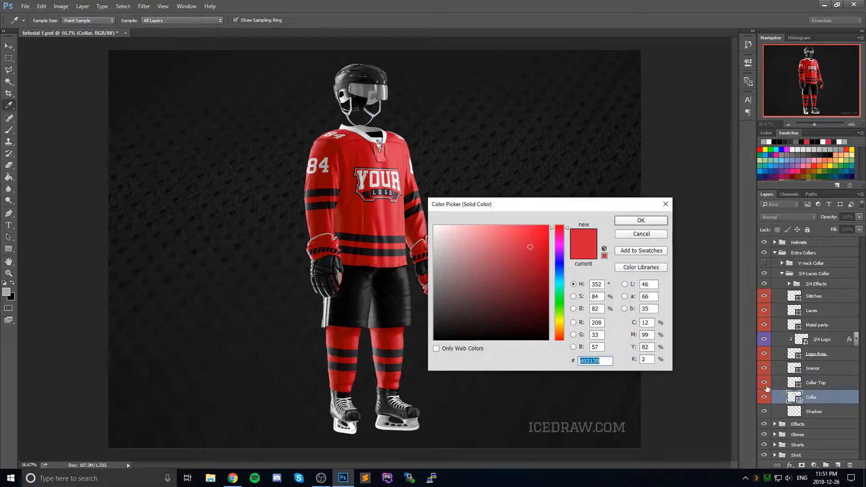
{"action": "left_click", "coordinate": [763, 142]}
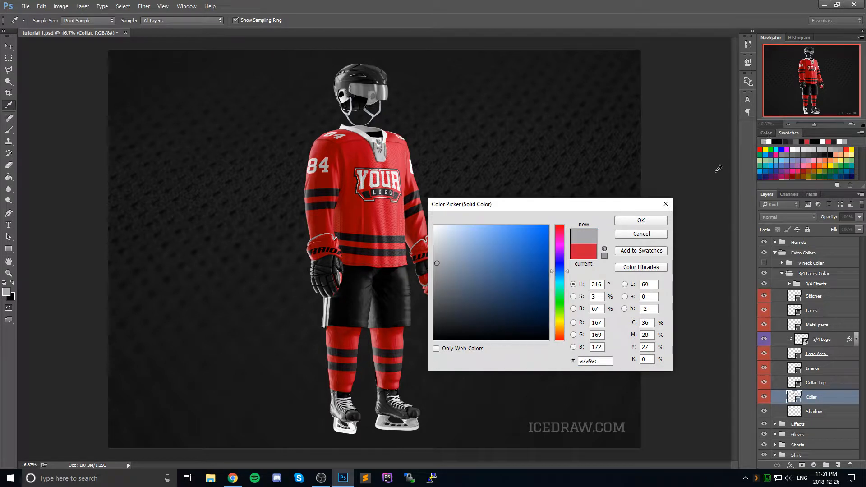
{"action": "left_click", "coordinate": [640, 220]}
Step: Set the Collar Top layer's solid color to #212121 and replace the Logo Area layer's color with the copied gray
{"action": "double_click", "coordinate": [795, 383]}
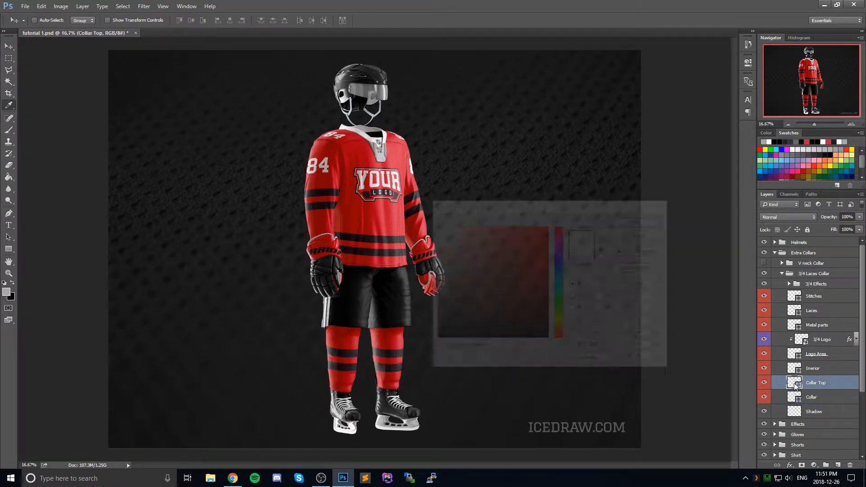
{"action": "type", "text": "231f20"}
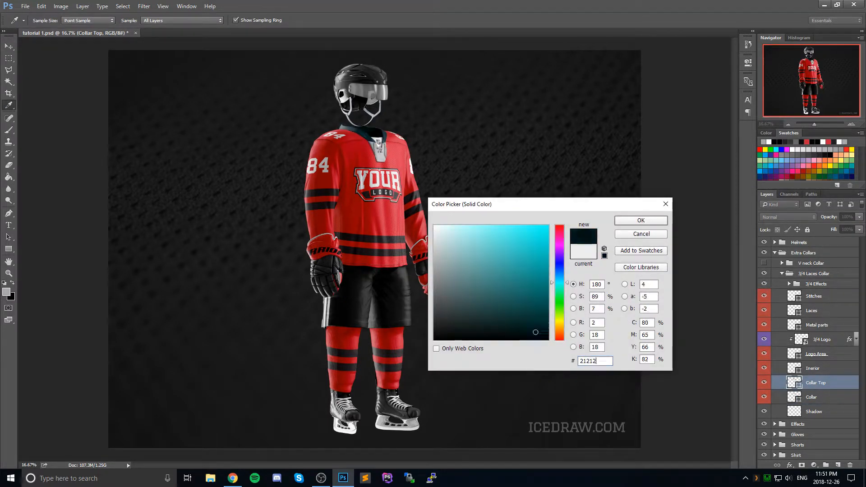
{"action": "left_click", "coordinate": [641, 220]}
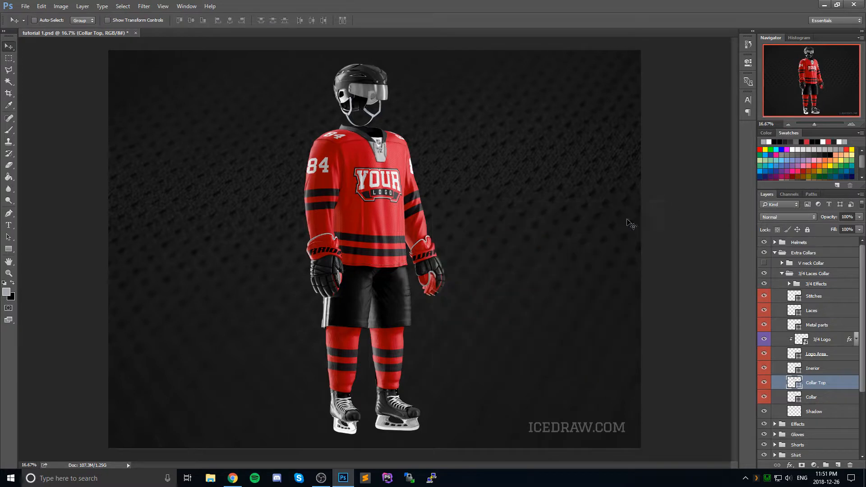
{"action": "double_click", "coordinate": [794, 354]}
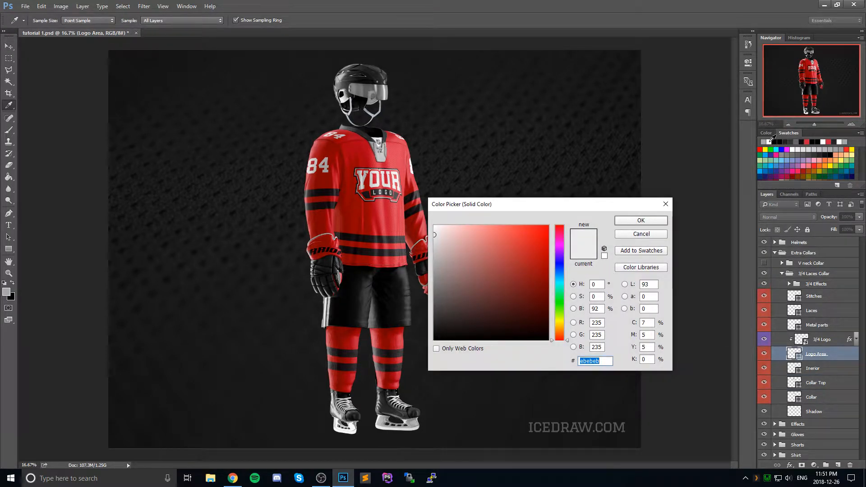
{"action": "type", "text": "a7a9ac"}
{"action": "left_click", "coordinate": [655, 221]}
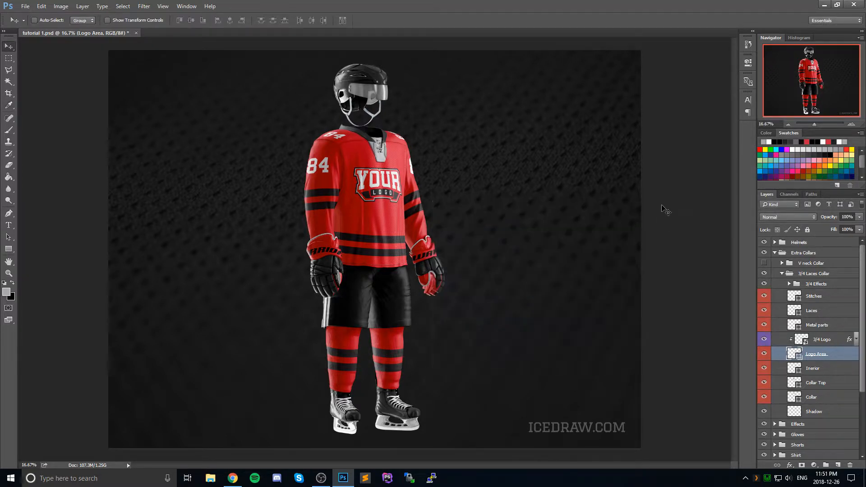
Step: Set the Laces layer's solid color to #F4F4F4
{"action": "double_click", "coordinate": [792, 308]}
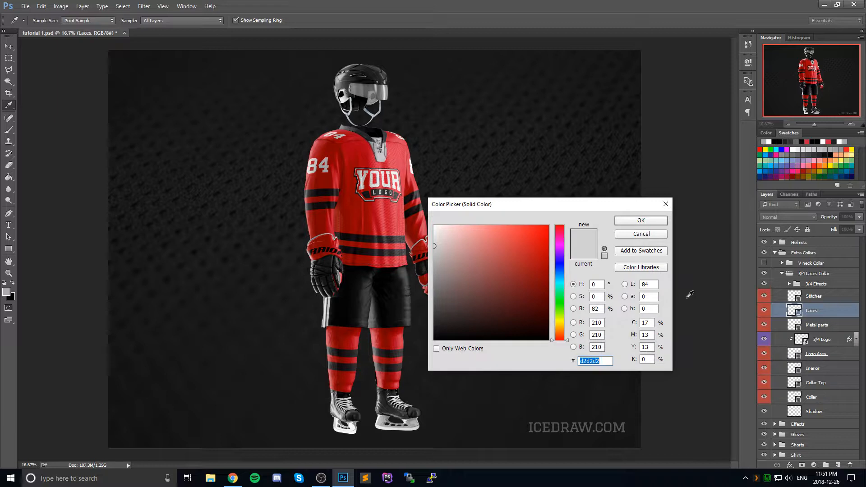
{"action": "type", "text": "f4f4f4f4"}
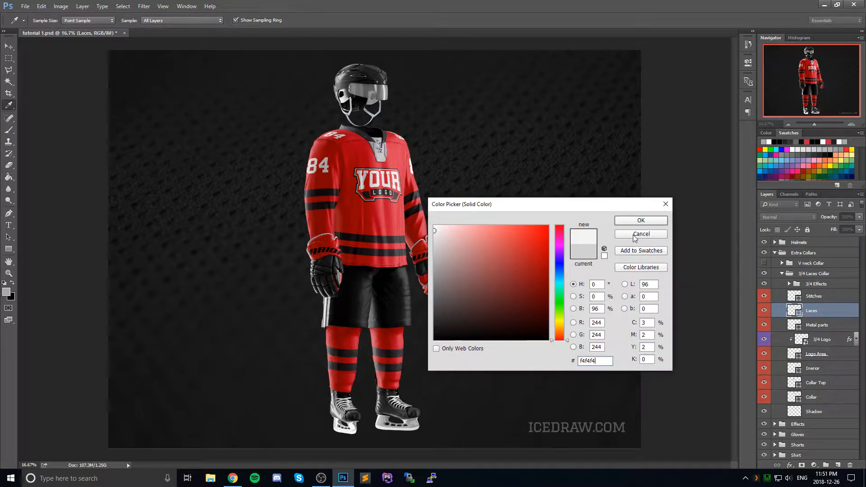
{"action": "left_click", "coordinate": [637, 221]}
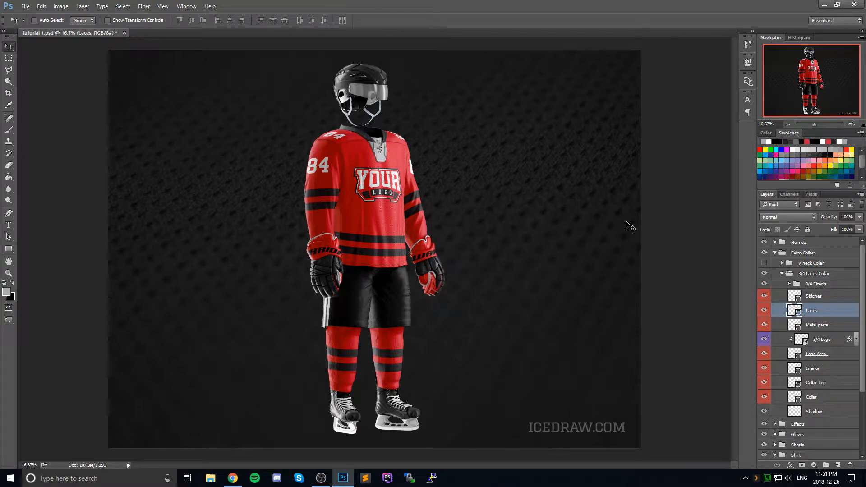
Step: Open the 3/4 Shoulder Design smart object from the Shirt group's Shoulders subgroup and hide its manufacturer layer
{"action": "left_click", "coordinate": [775, 253]}
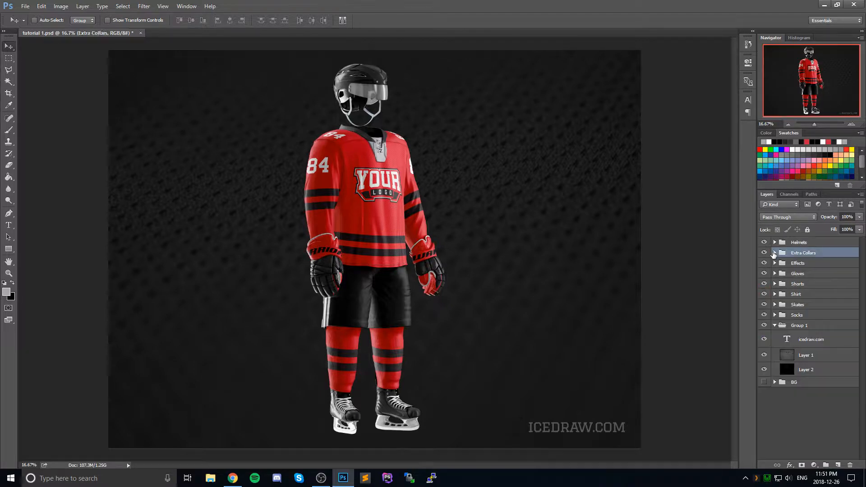
{"action": "left_click", "coordinate": [774, 294]}
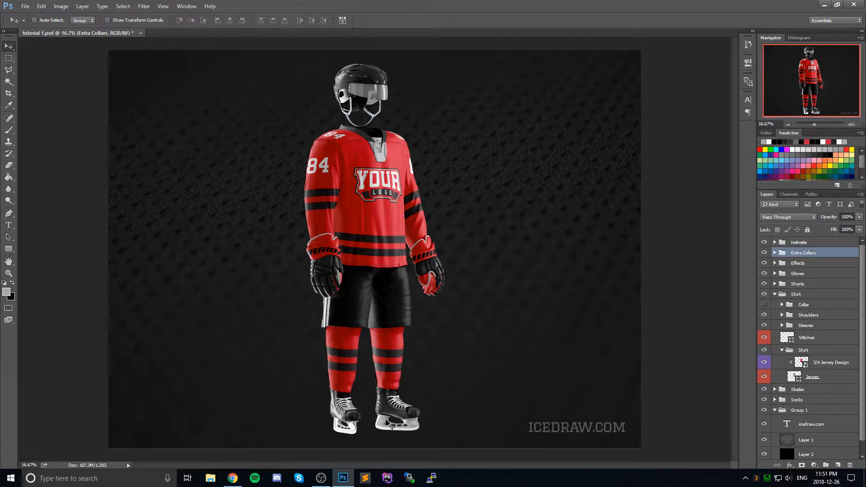
{"action": "scroll", "coordinate": [833, 357], "scroll_direction": "down", "scroll_amount": 1}
{"action": "scroll", "coordinate": [832, 357], "scroll_direction": "up", "scroll_amount": 1}
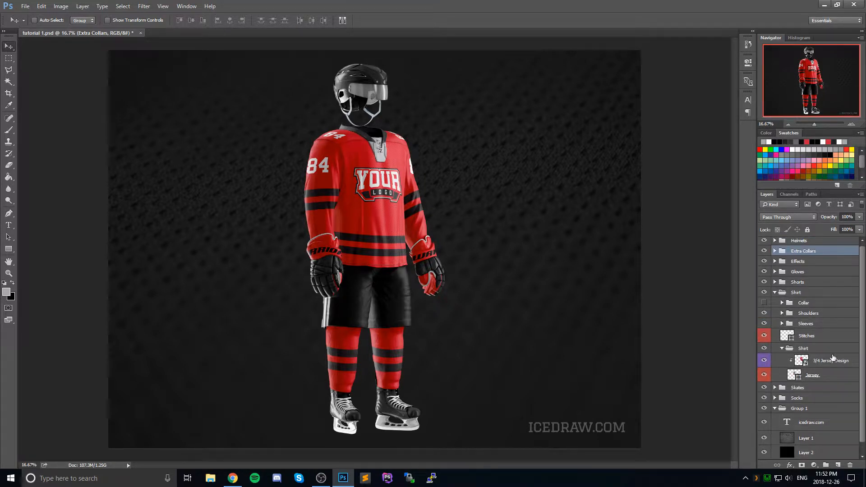
{"action": "left_click", "coordinate": [781, 313]}
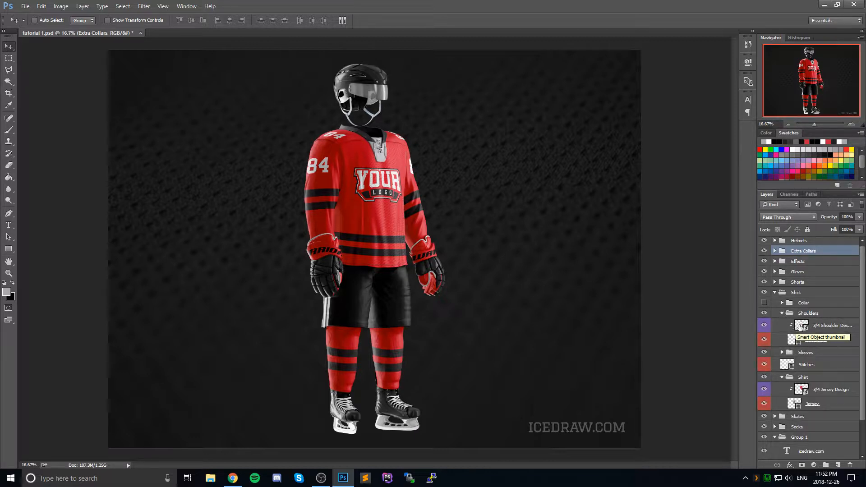
{"action": "double_click", "coordinate": [802, 325]}
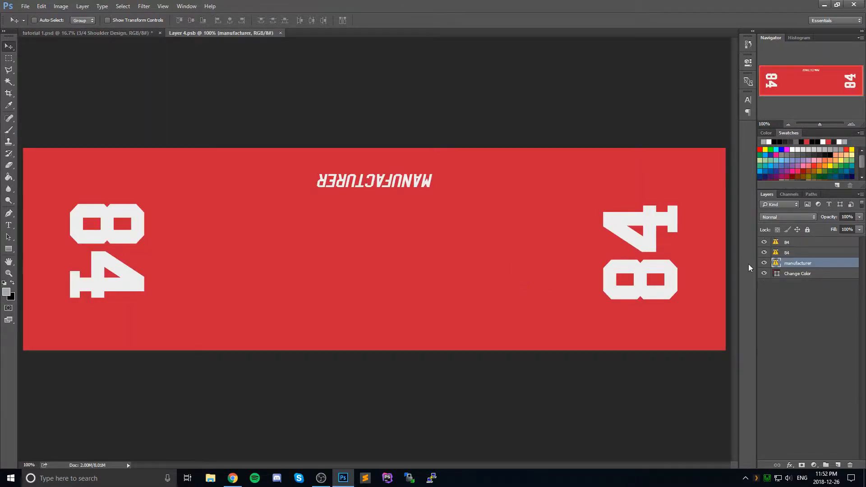
{"action": "left_click", "coordinate": [764, 263]}
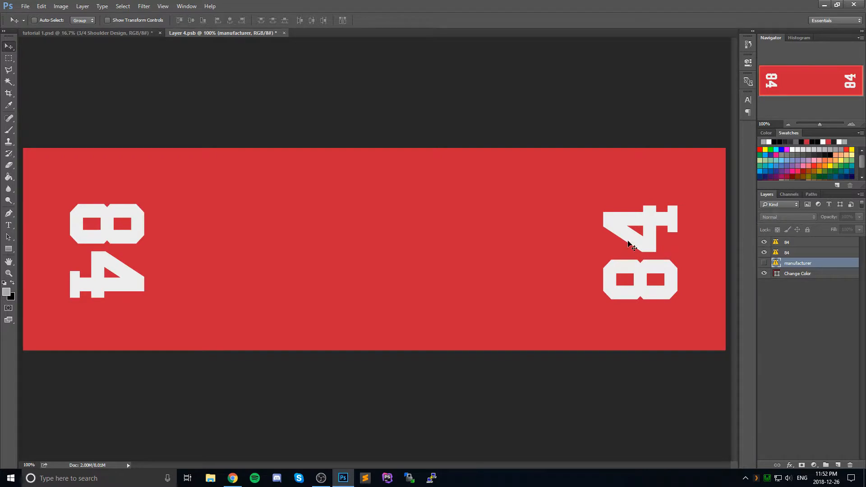
Step: Switch to the browser and copy the Los Angeles Kings 2011/12-Pres primary logo image
{"action": "left_click", "coordinate": [233, 478]}
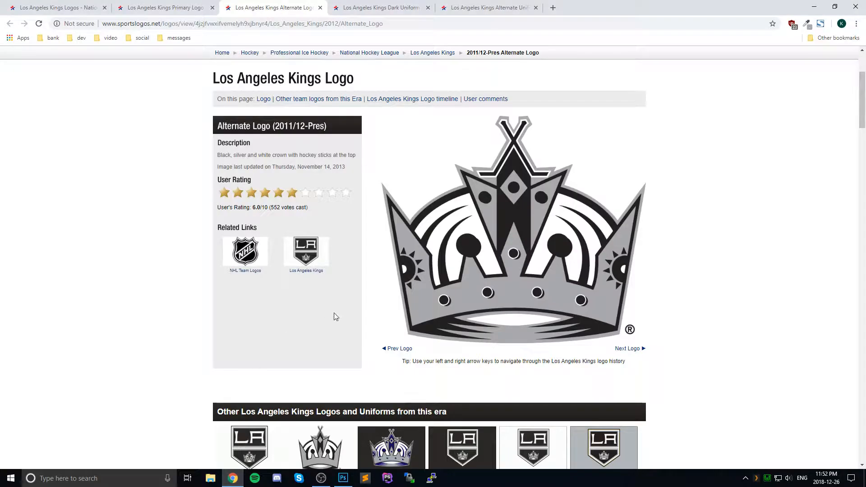
{"action": "left_click", "coordinate": [166, 7]}
{"action": "right_click", "coordinate": [539, 195]}
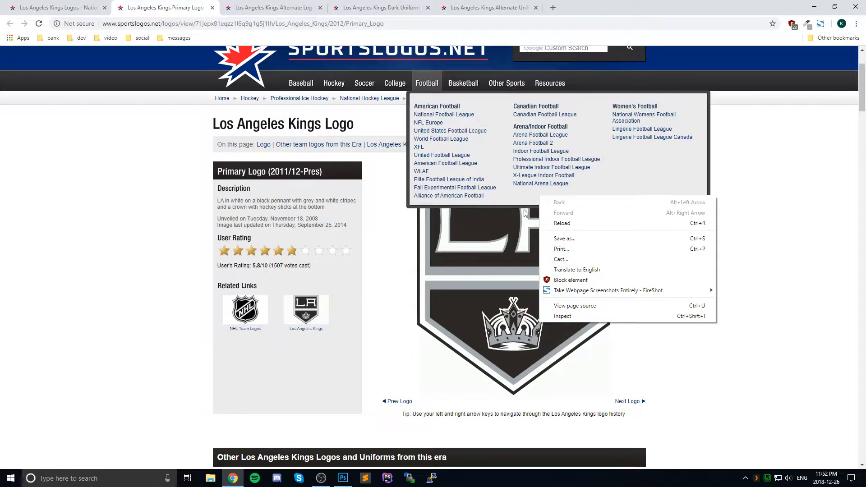
{"action": "right_click", "coordinate": [487, 249]}
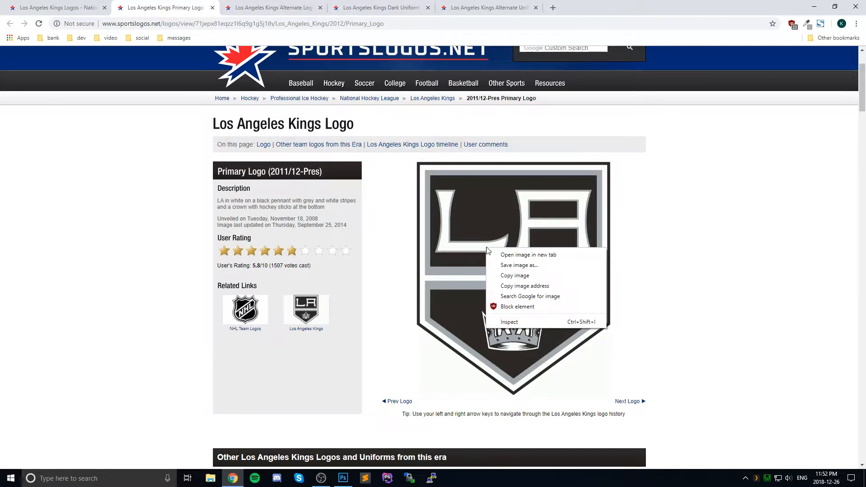
{"action": "left_click", "coordinate": [738, 271]}
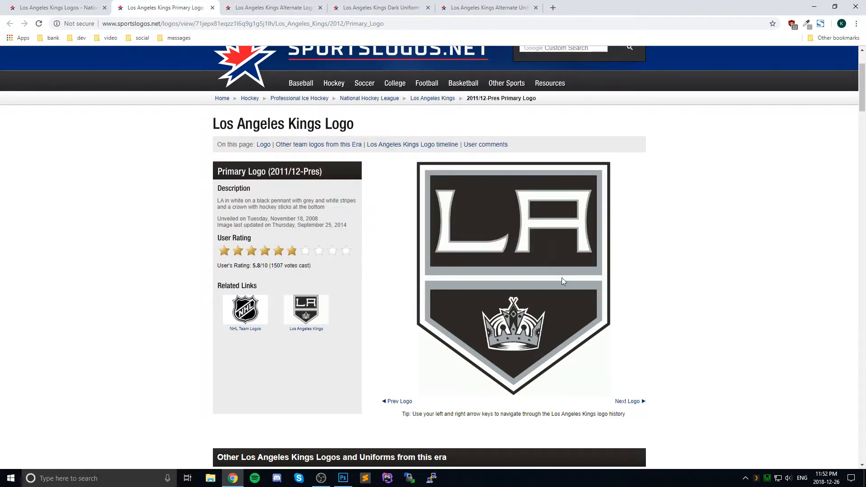
{"action": "right_click", "coordinate": [502, 249]}
{"action": "left_click", "coordinate": [503, 275]}
Step: Return to Photoshop, create a new document at the clipboard size, and paste the copied Los Angeles Kings logo into it
{"action": "left_click", "coordinate": [343, 479]}
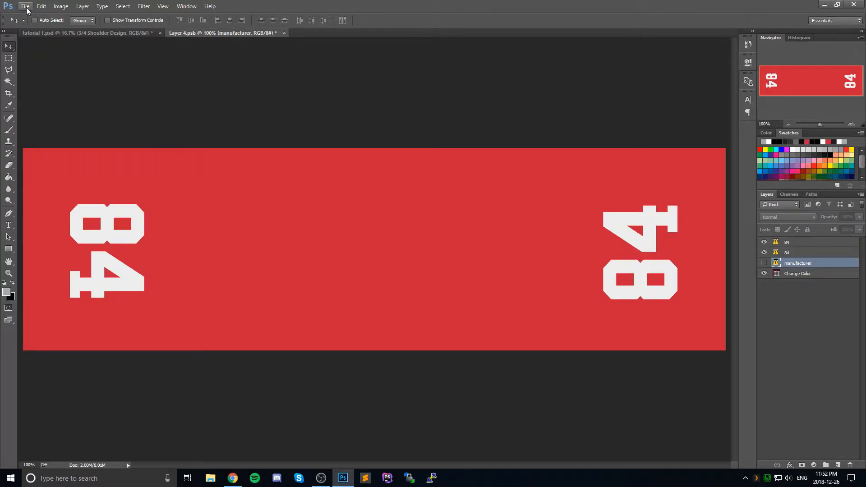
{"action": "left_click", "coordinate": [26, 6]}
{"action": "left_click", "coordinate": [31, 16]}
{"action": "left_click", "coordinate": [527, 115]}
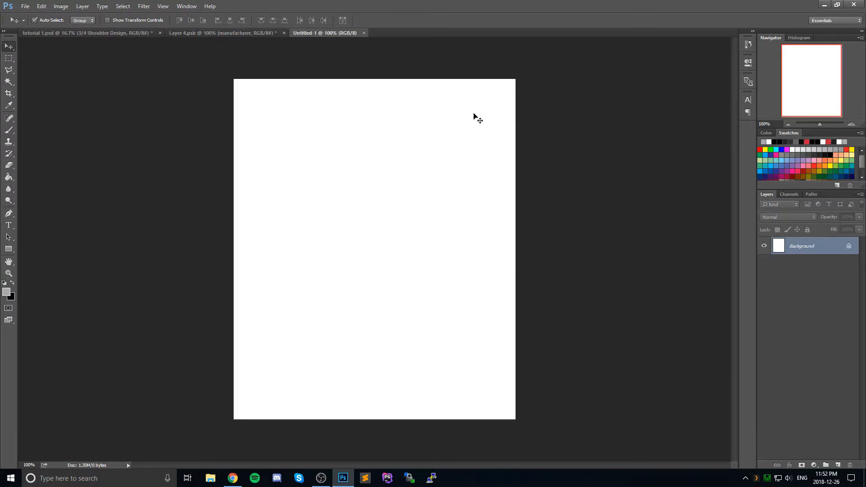
{"action": "key", "text": "ctrl+v"}
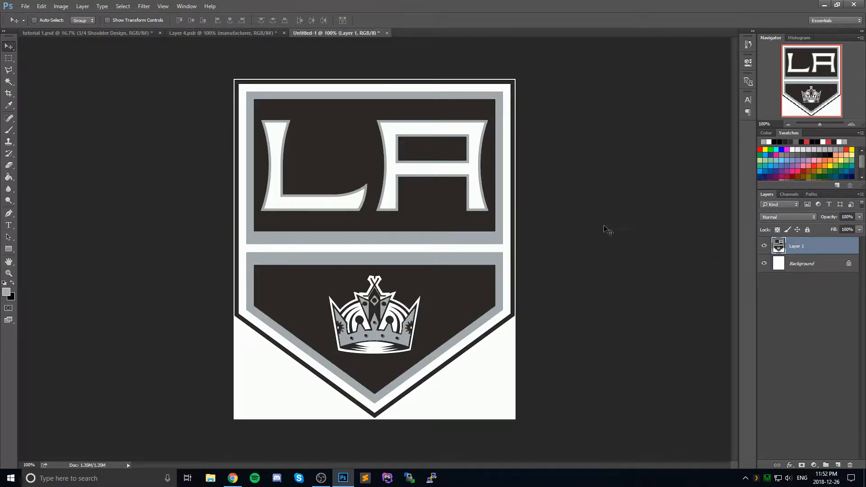
Step: Enlarge the logo document's canvas to 635 by 765 pixels
{"action": "left_click", "coordinate": [61, 6]}
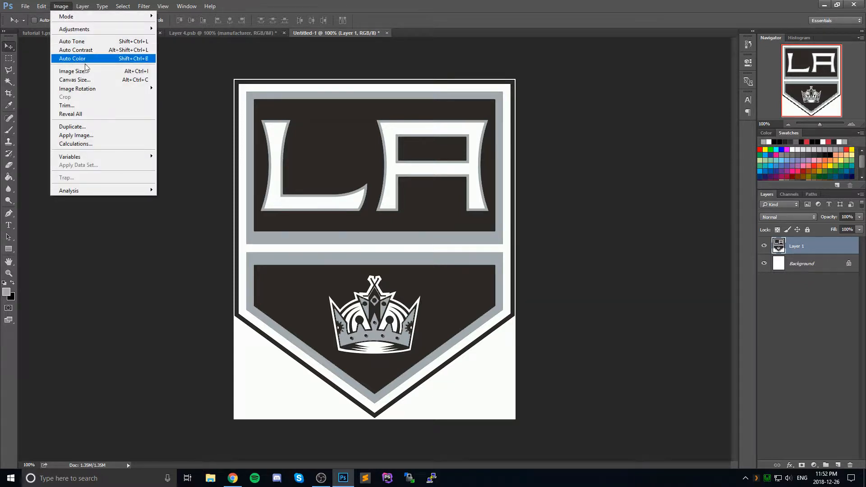
{"action": "left_click", "coordinate": [90, 80]}
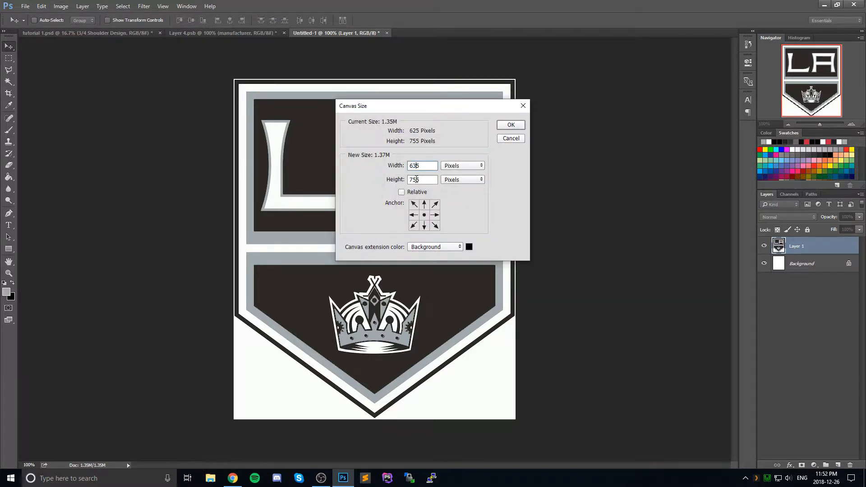
{"action": "left_click_drag", "start_coordinate": [416, 179], "coordinate": [414, 179]}
{"action": "type", "text": "6"}
{"action": "left_click", "coordinate": [518, 125]}
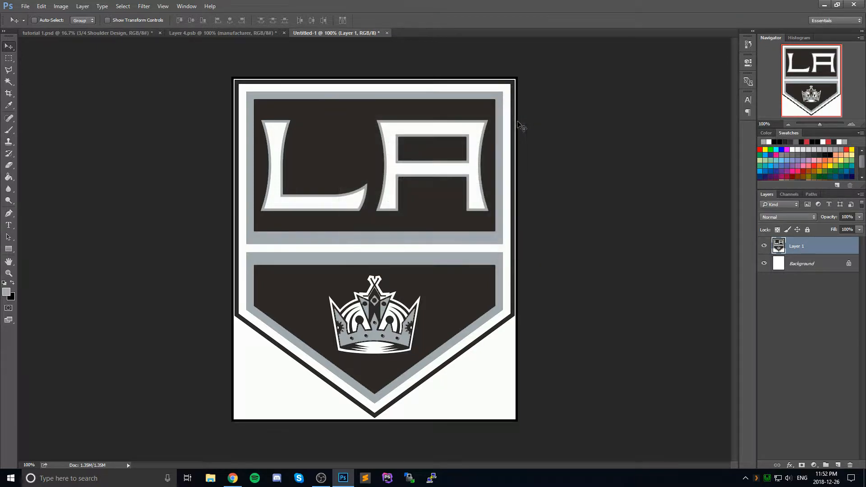
Step: Sample the off-white area beside the logo's point and fill the Background layer with that color
{"action": "left_click", "coordinate": [802, 268]}
{"action": "left_click", "coordinate": [9, 105]}
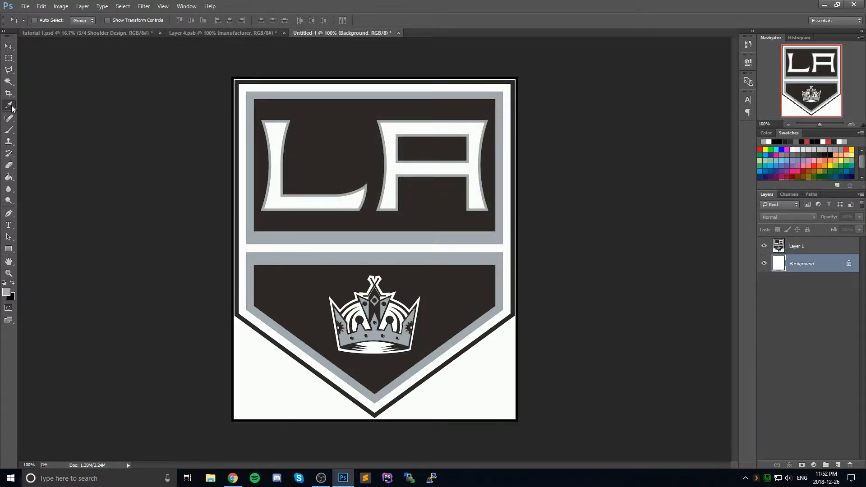
{"action": "left_click", "coordinate": [242, 364]}
{"action": "key", "text": "alt+BackSpace"}
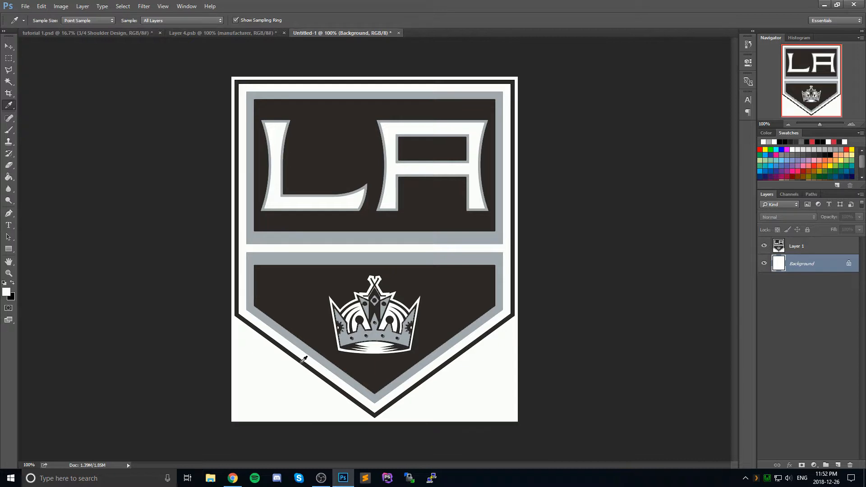
Step: Try merging Layer 1 with the Background layer, and undo the merge
{"action": "left_click", "coordinate": [790, 259], "text": "ctrl"}
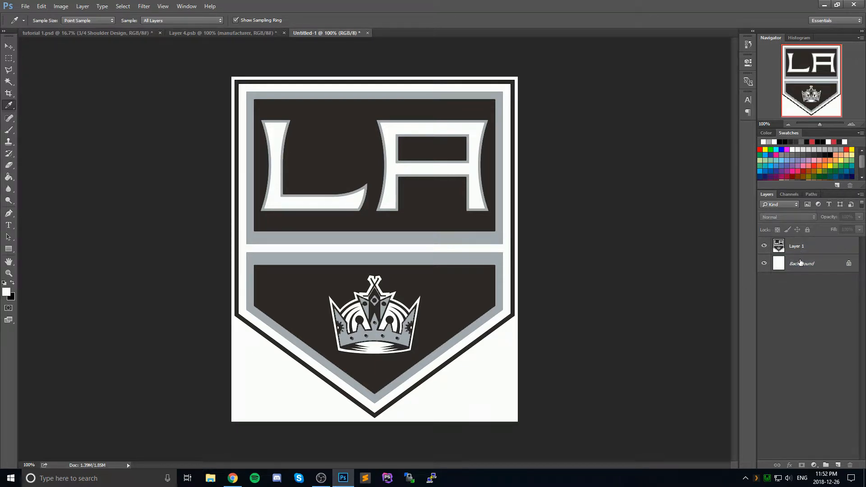
{"action": "left_click", "coordinate": [800, 263]}
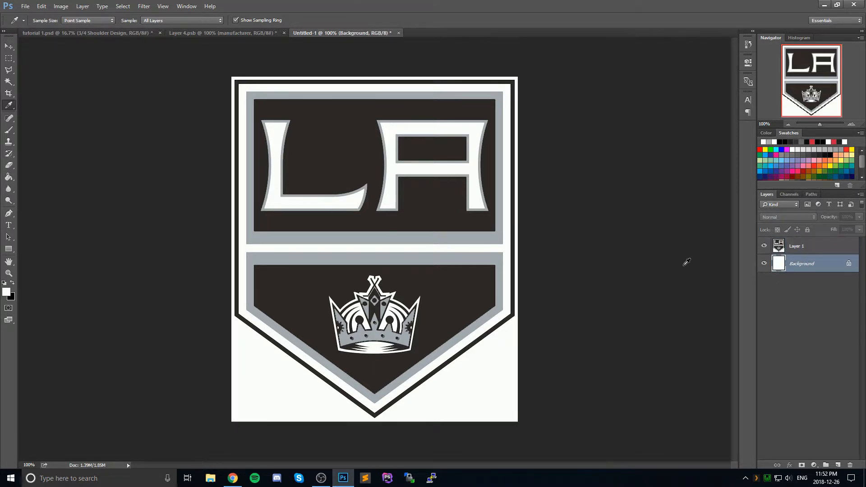
{"action": "left_click", "coordinate": [816, 248], "text": "ctrl"}
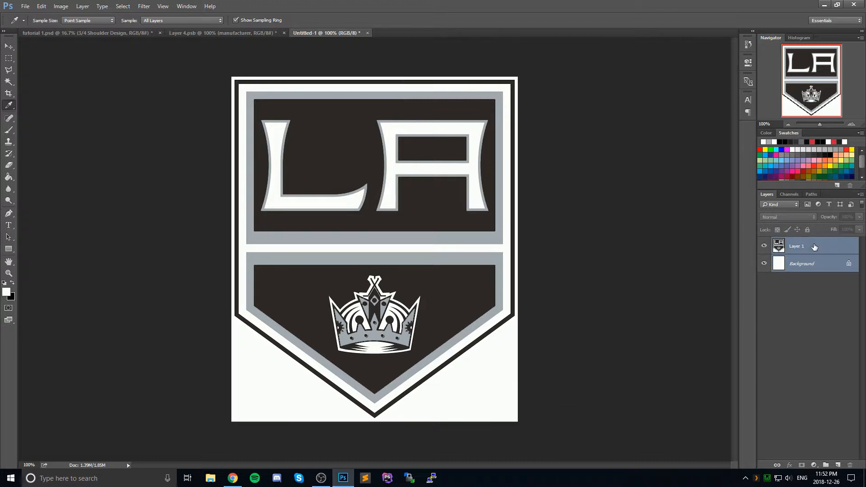
{"action": "key", "text": "ctrl+e"}
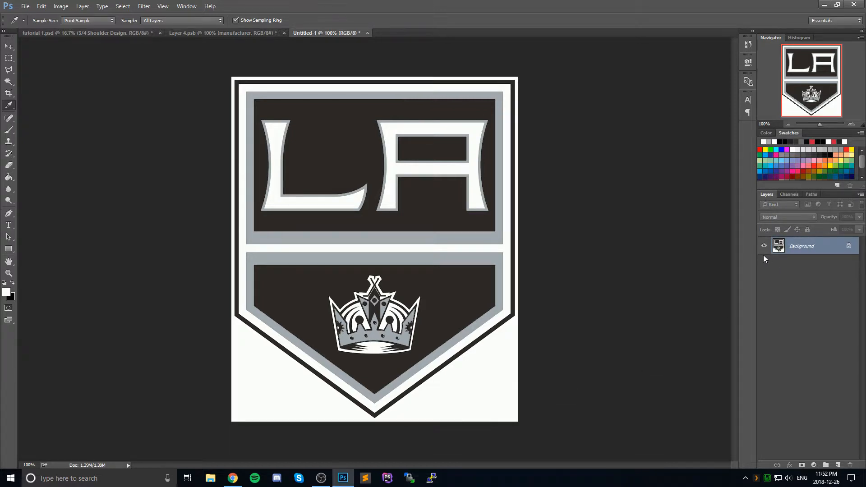
{"action": "key", "text": "ctrl+z"}
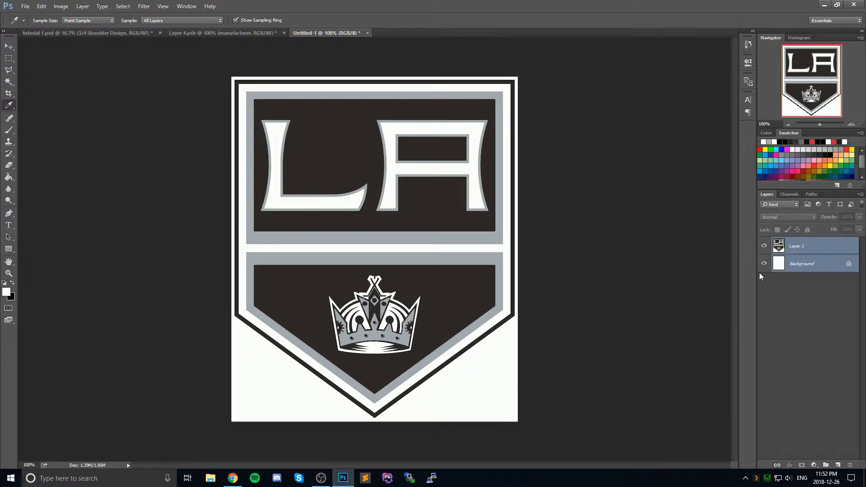
Step: Undo the Background layer's fill and review the document's canvas size settings
{"action": "left_click", "coordinate": [787, 267]}
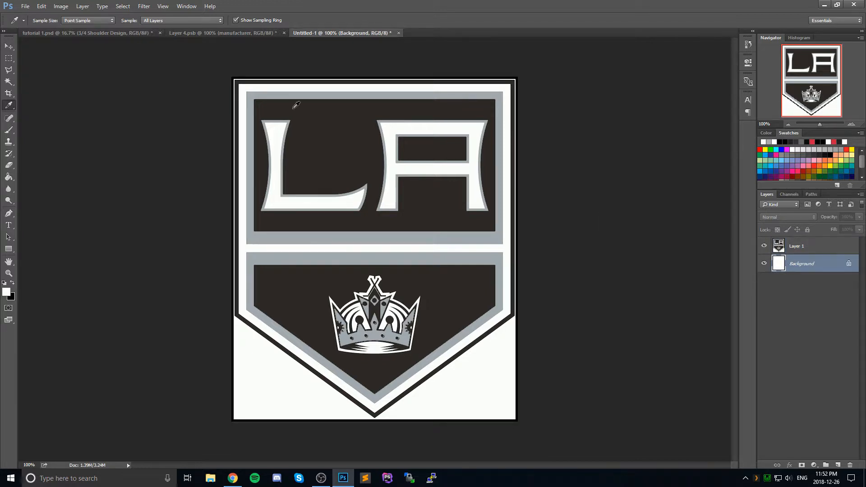
{"action": "left_click", "coordinate": [61, 6]}
{"action": "left_click", "coordinate": [96, 79]}
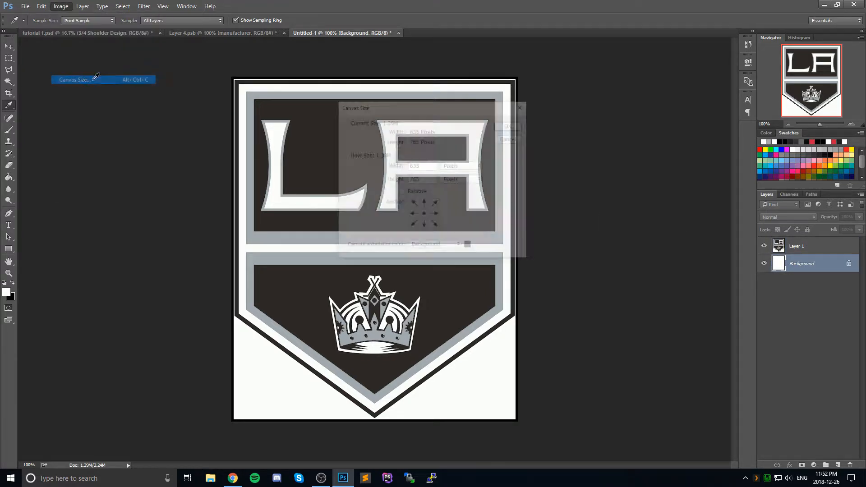
{"action": "left_click", "coordinate": [516, 127]}
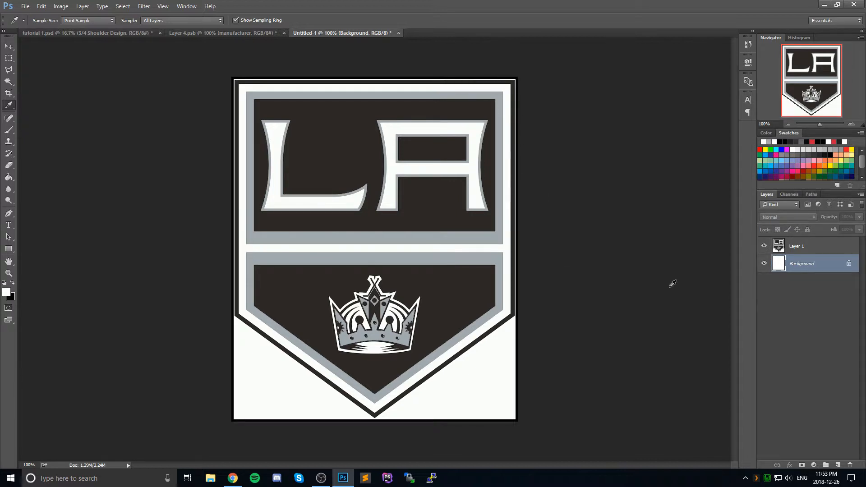
Step: Refill the Background layer with the sampled off-white and merge Layer 1 into it
{"action": "left_click", "coordinate": [800, 251]}
{"action": "left_click", "coordinate": [801, 267]}
{"action": "key", "text": "alt+BackSpace"}
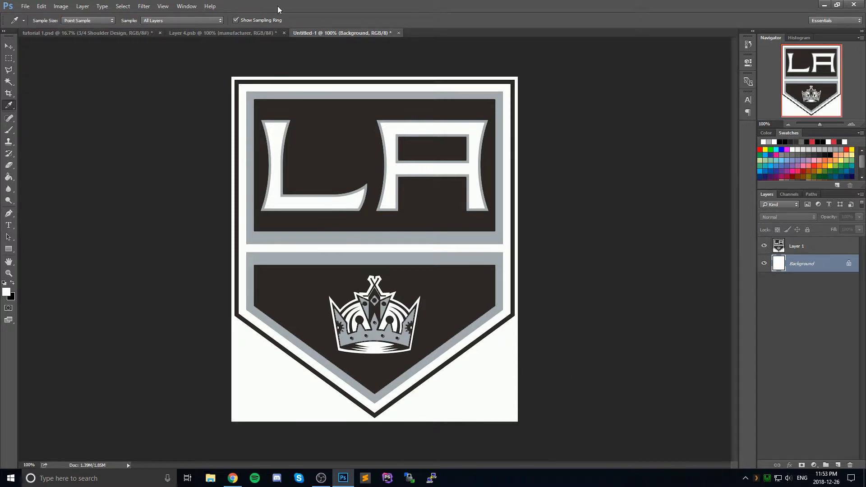
{"action": "left_click", "coordinate": [805, 249], "text": "shift"}
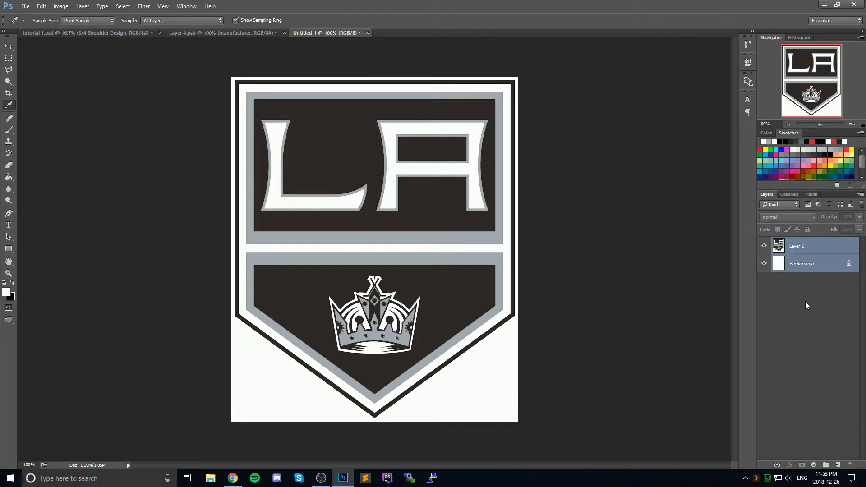
{"action": "key", "text": "ctrl+e"}
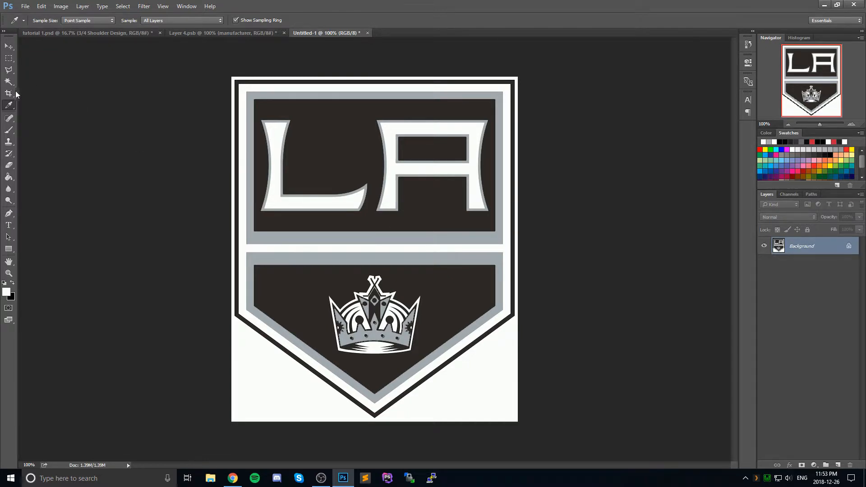
Step: Try to delete the white surroundings on the Background layer using a Magic Wand selection, inverted to contract it around the logo and inverted back
{"action": "left_click", "coordinate": [8, 82]}
{"action": "left_click", "coordinate": [267, 382]}
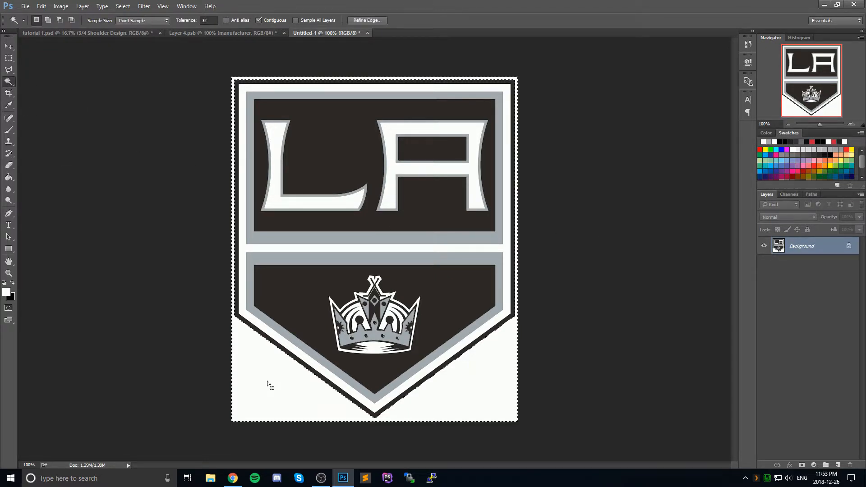
{"action": "key", "text": "ctrl+d"}
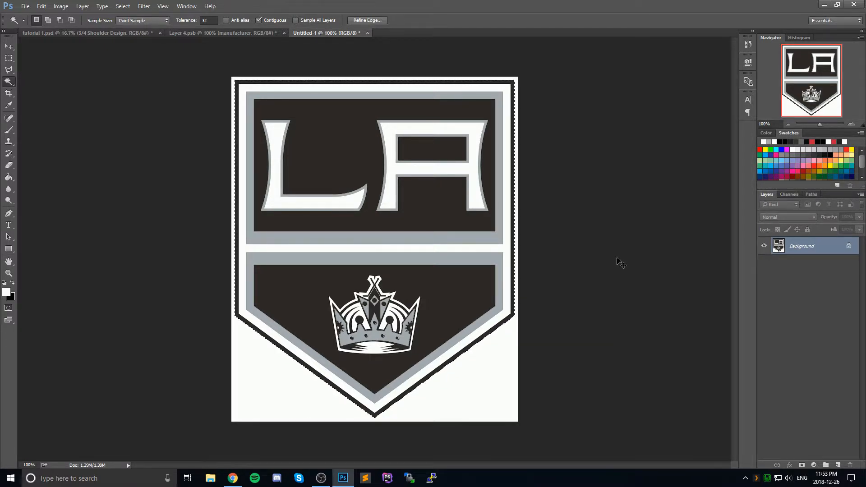
{"action": "left_click", "coordinate": [123, 6]}
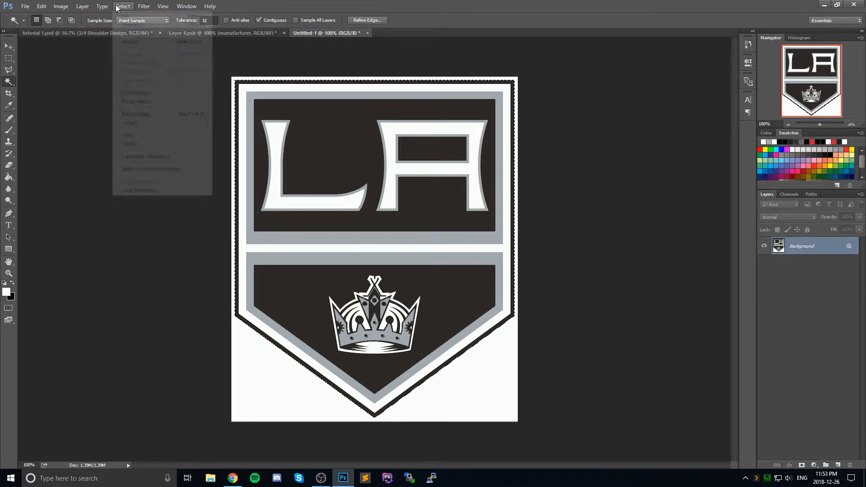
{"action": "mouse_move", "coordinate": [148, 125]}
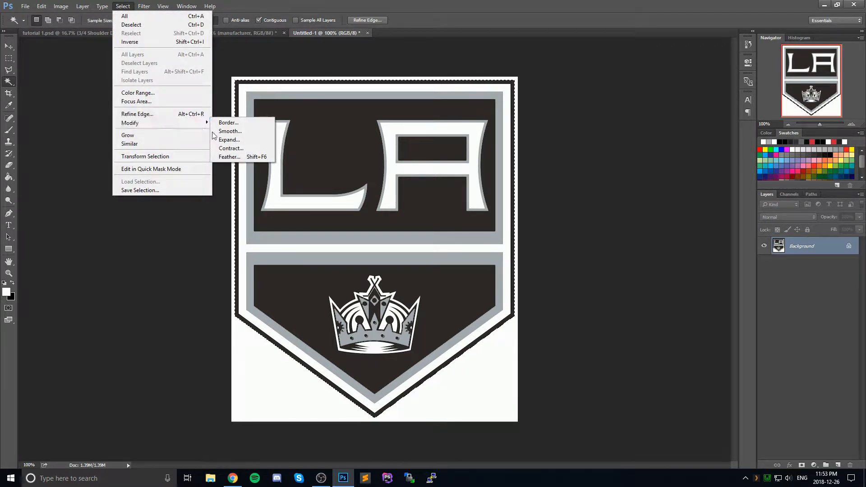
{"action": "left_click", "coordinate": [237, 150]}
{"action": "left_click", "coordinate": [471, 162]}
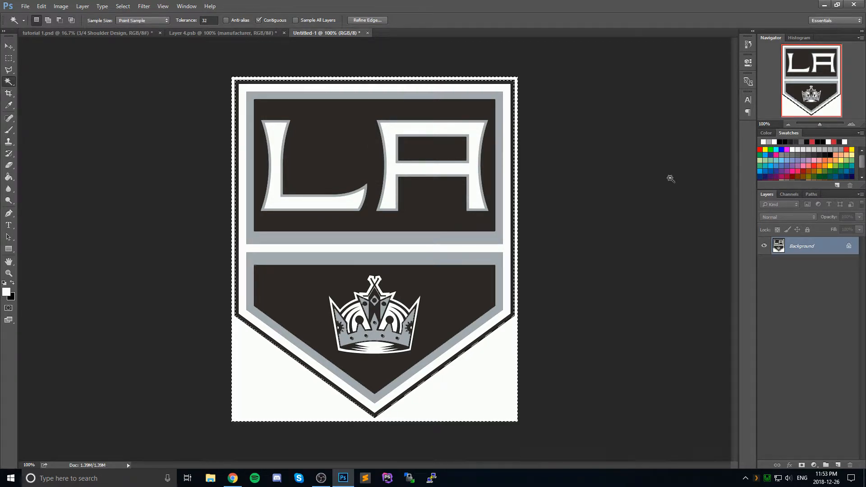
{"action": "key", "text": "shift+F5"}
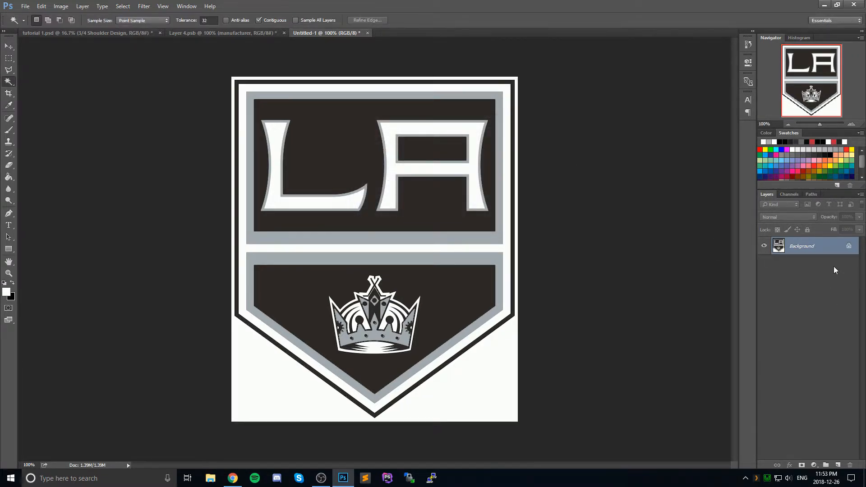
Step: Duplicate the Background layer, hide the original, and delete the copy's white surroundings after contracting the selection around the logo
{"action": "left_click_drag", "start_coordinate": [819, 249], "coordinate": [836, 464]}
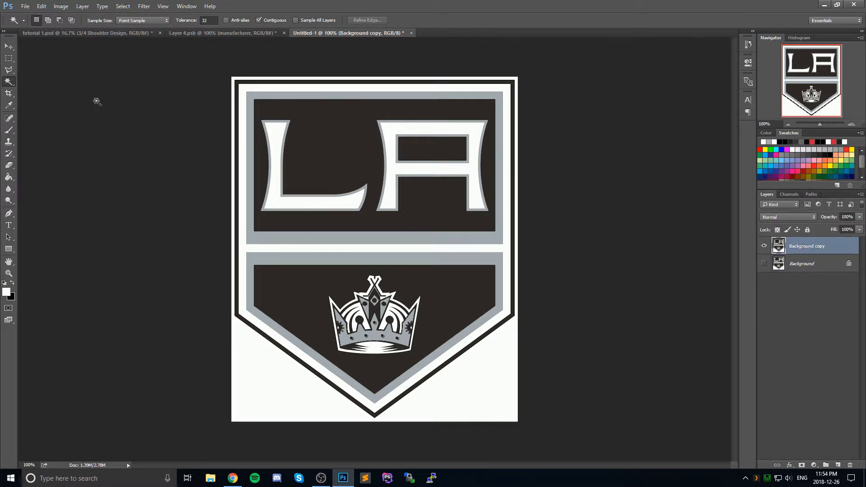
{"action": "left_click", "coordinate": [252, 376]}
{"action": "left_click", "coordinate": [123, 6]}
{"action": "mouse_move", "coordinate": [199, 122]}
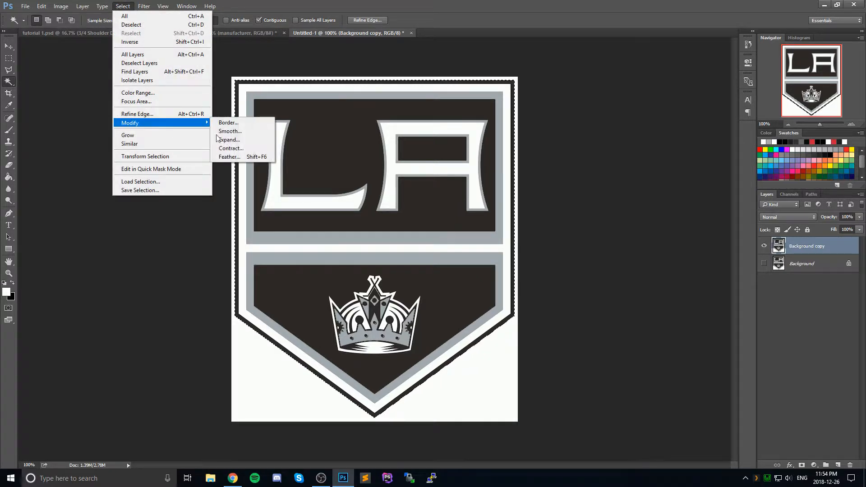
{"action": "left_click", "coordinate": [240, 150]}
{"action": "key", "text": "Return"}
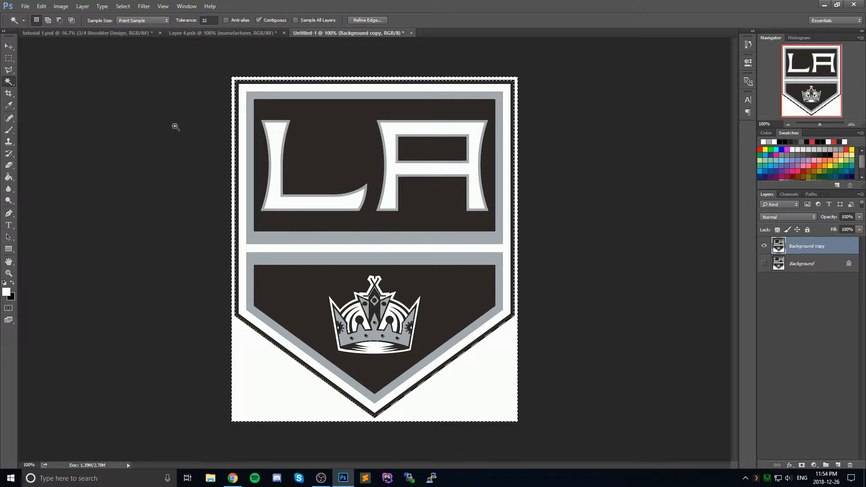
{"action": "key", "text": "Delete"}
{"action": "key", "text": "ctrl+d"}
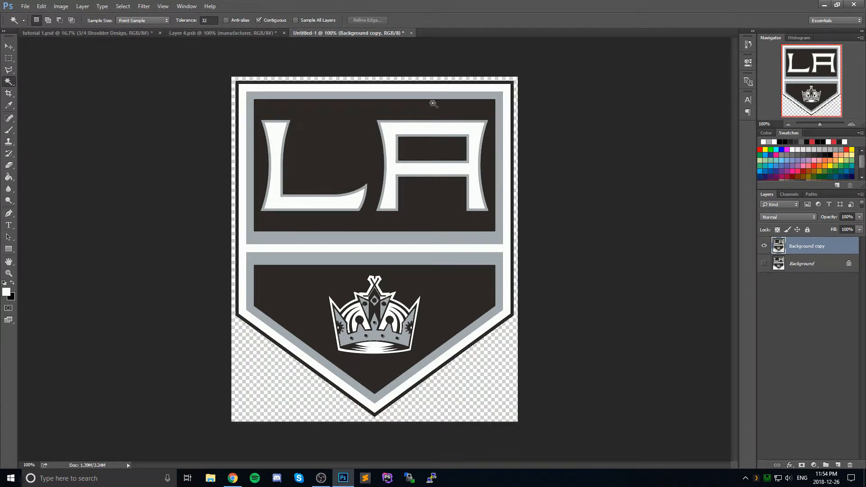
{"action": "left_click", "coordinate": [8, 46]}
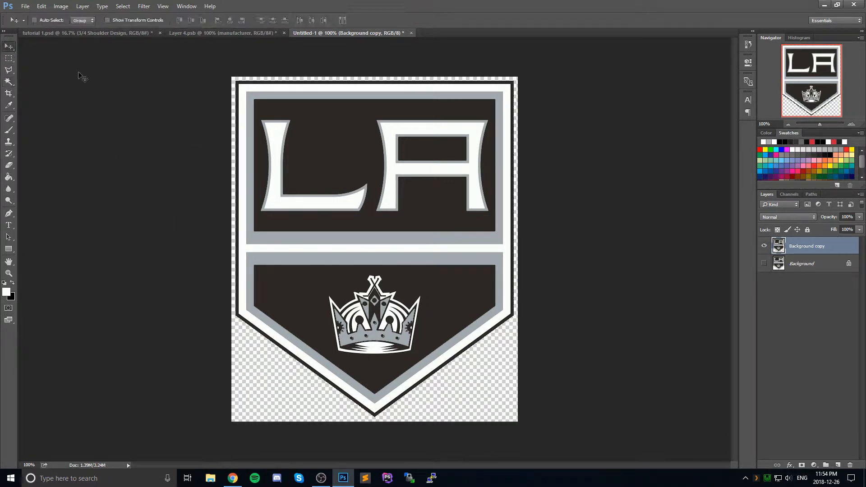
{"action": "key", "text": "ctrl+a"}
{"action": "key", "text": "ctrl+d"}
{"action": "left_click", "coordinate": [8, 82]}
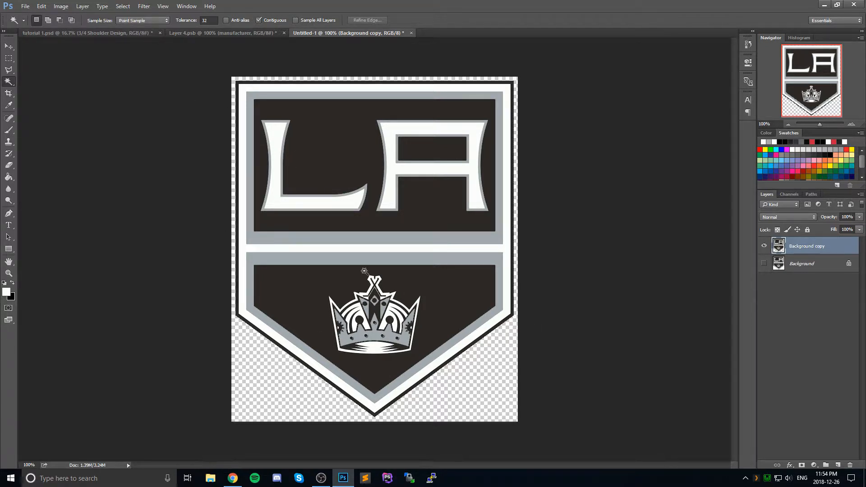
Step: Copy the whole cut-out logo from the Background copy layer and paste it into the Layer 4.psb shoulder design
{"action": "left_click", "coordinate": [9, 46]}
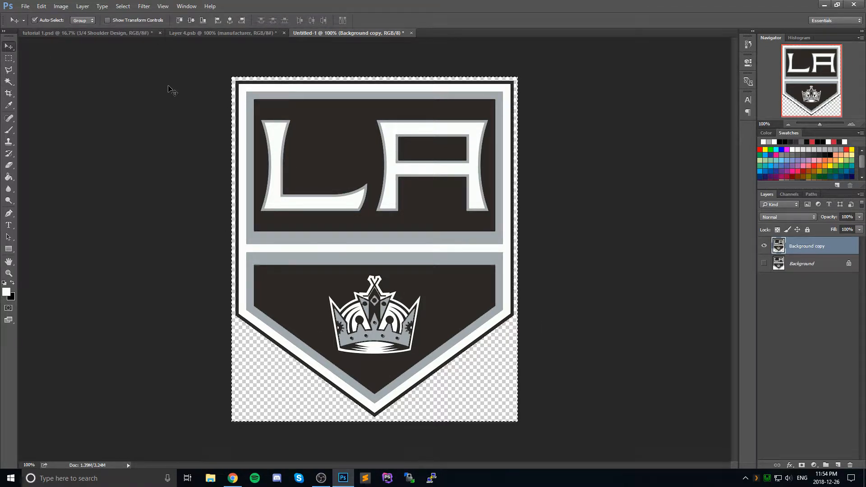
{"action": "key", "text": "ctrl+a"}
{"action": "left_click", "coordinate": [818, 259]}
{"action": "left_click", "coordinate": [810, 249]}
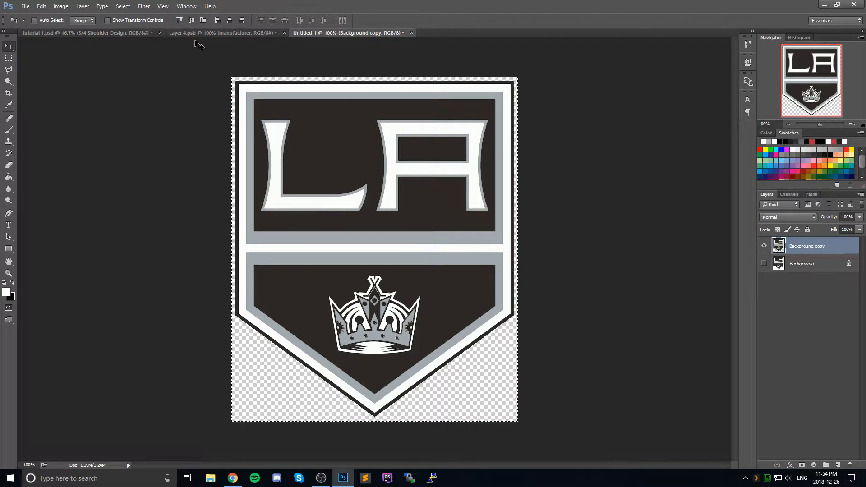
{"action": "left_click", "coordinate": [175, 31]}
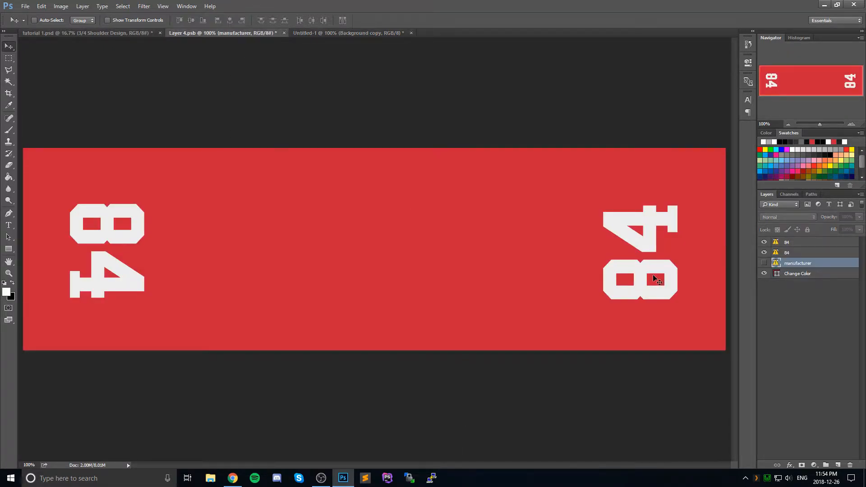
{"action": "key", "text": "ctrl+v"}
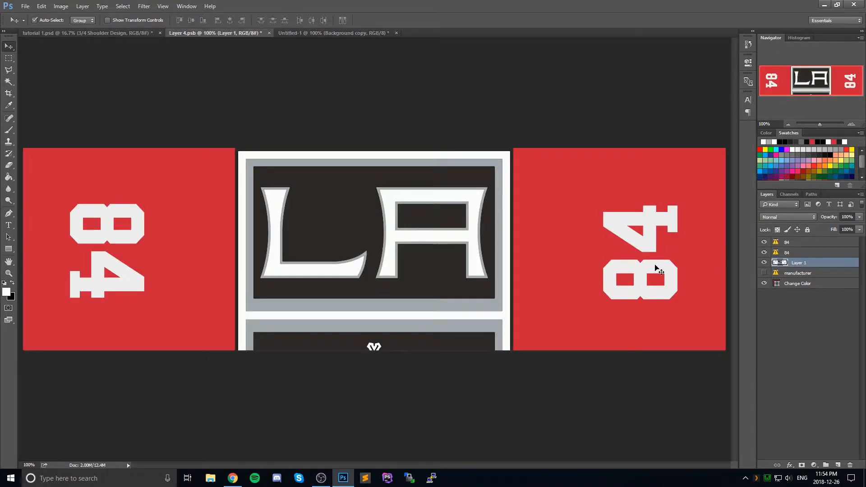
Step: Scale the pasted LA Kings logo down to about 42% and rotate it 90° clockwise
{"action": "key", "text": "ctrl+t"}
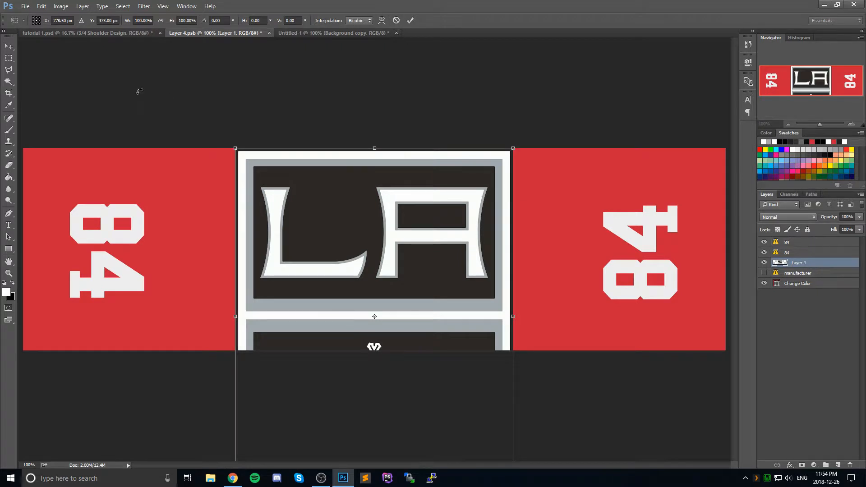
{"action": "key", "text": "Return"}
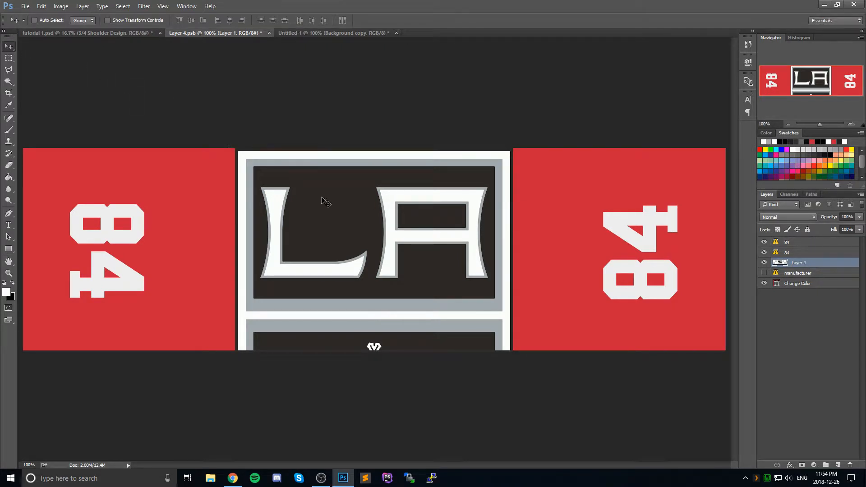
{"action": "key", "text": "ctrl+t"}
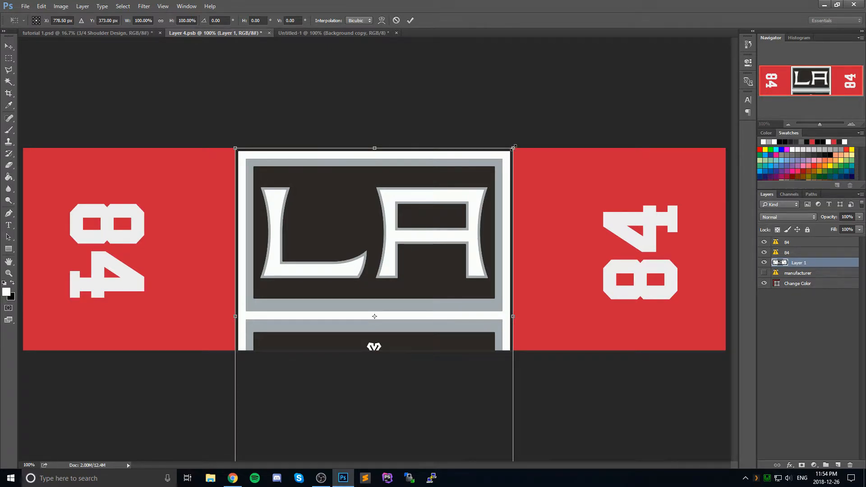
{"action": "left_click_drag", "start_coordinate": [513, 148], "coordinate": [416, 265]}
{"action": "left_click_drag", "start_coordinate": [385, 311], "coordinate": [401, 214]}
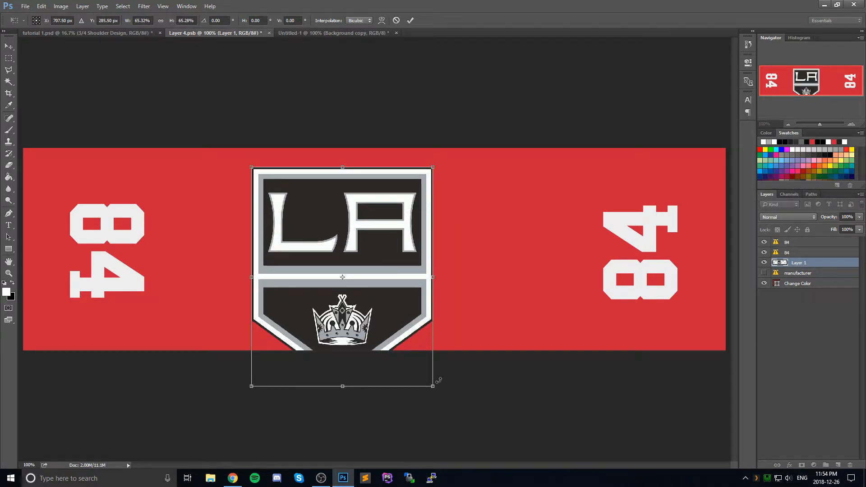
{"action": "left_click_drag", "start_coordinate": [433, 383], "coordinate": [367, 306]}
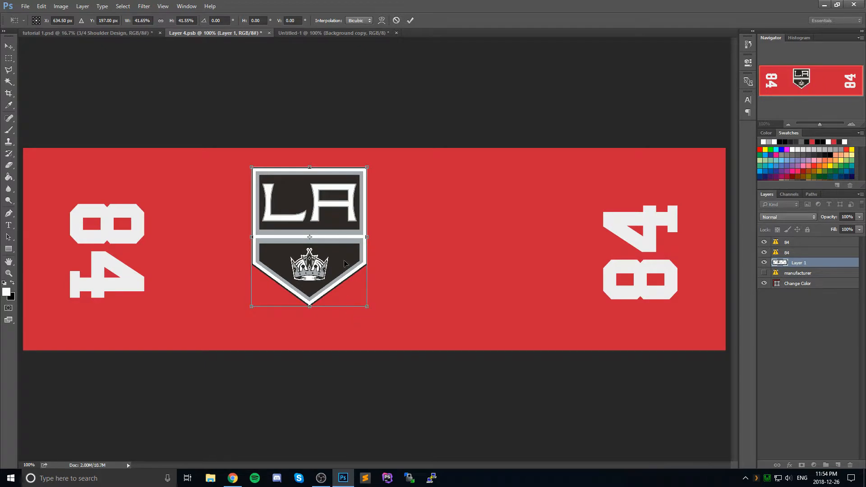
{"action": "left_click_drag", "start_coordinate": [343, 227], "coordinate": [290, 247]}
{"action": "left_click_drag", "start_coordinate": [344, 173], "coordinate": [327, 336]}
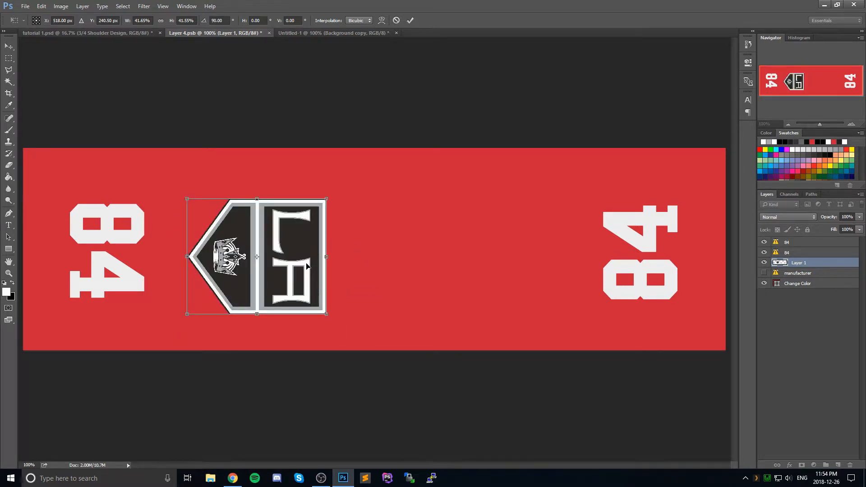
Step: Place the logo over the left 84, shrink it to about 22% to match the number's width, and apply the transformation
{"action": "left_click_drag", "start_coordinate": [307, 265], "coordinate": [173, 270]}
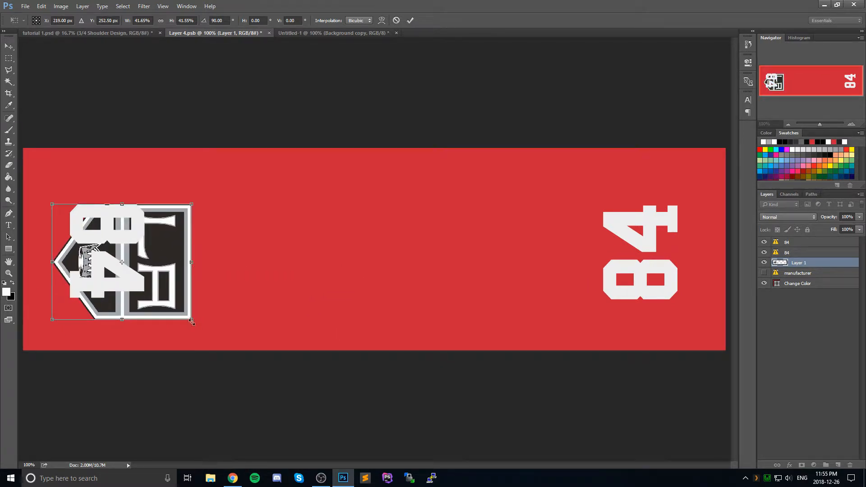
{"action": "left_click_drag", "start_coordinate": [191, 320], "coordinate": [144, 280]}
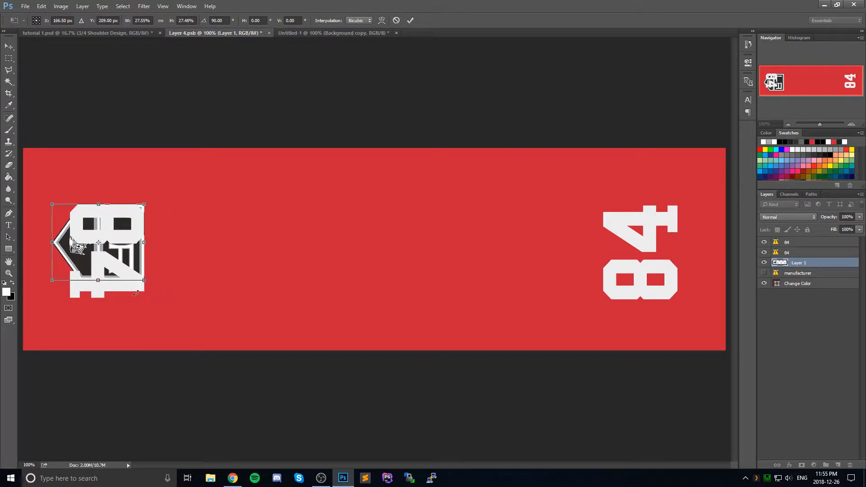
{"action": "left_click_drag", "start_coordinate": [53, 280], "coordinate": [71, 267]}
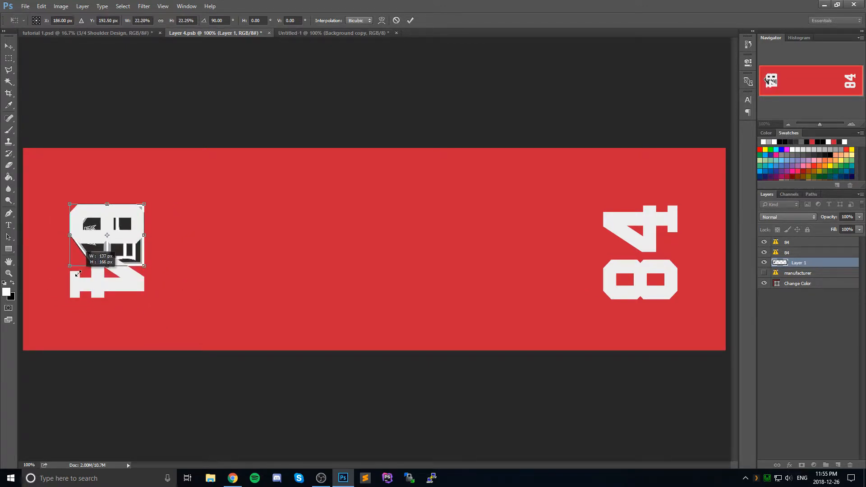
{"action": "left_click_drag", "start_coordinate": [128, 257], "coordinate": [127, 272]}
{"action": "left_click", "coordinate": [9, 46]}
{"action": "left_click", "coordinate": [386, 179]}
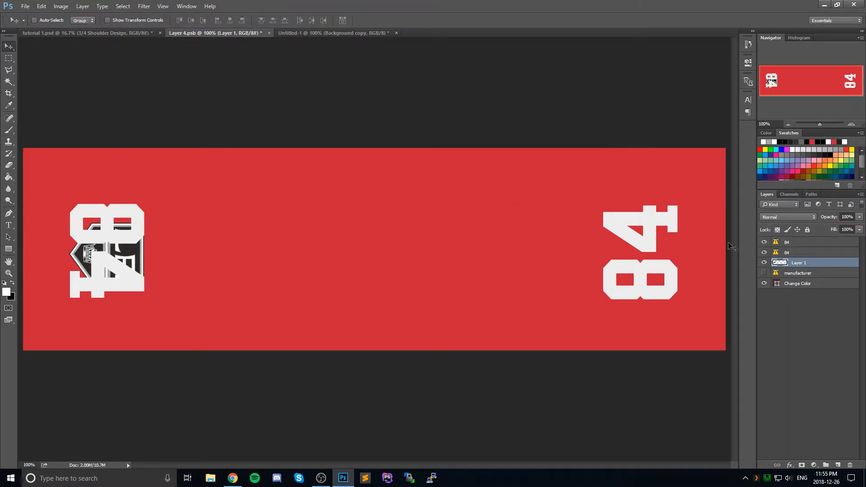
Step: Duplicate the Layer 1 logo, move the copy toward the middle, and rotate it 180°
{"action": "left_click_drag", "start_coordinate": [823, 266], "coordinate": [838, 464]}
{"action": "left_click_drag", "start_coordinate": [134, 233], "coordinate": [344, 248]}
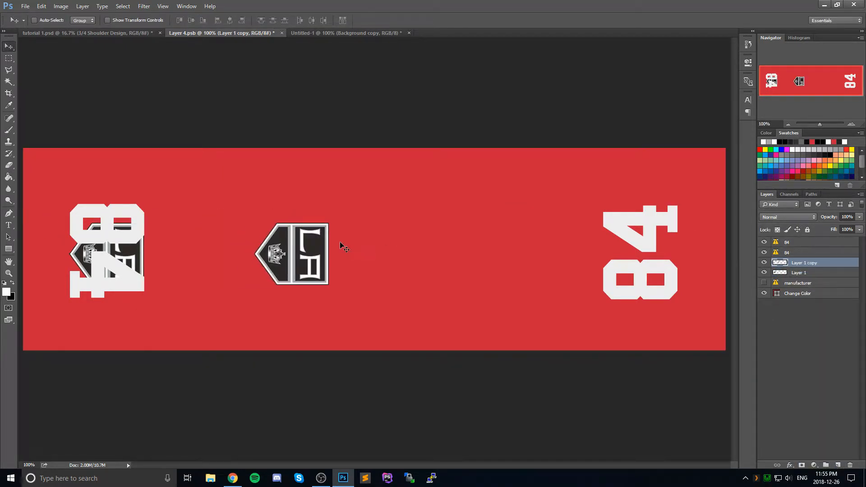
{"action": "key", "text": "ctrl+t"}
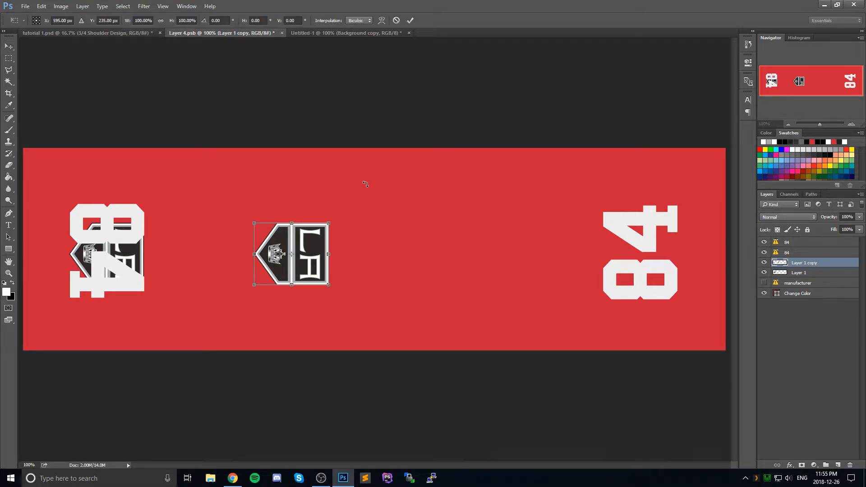
{"action": "left_click_drag", "start_coordinate": [366, 184], "coordinate": [244, 282]}
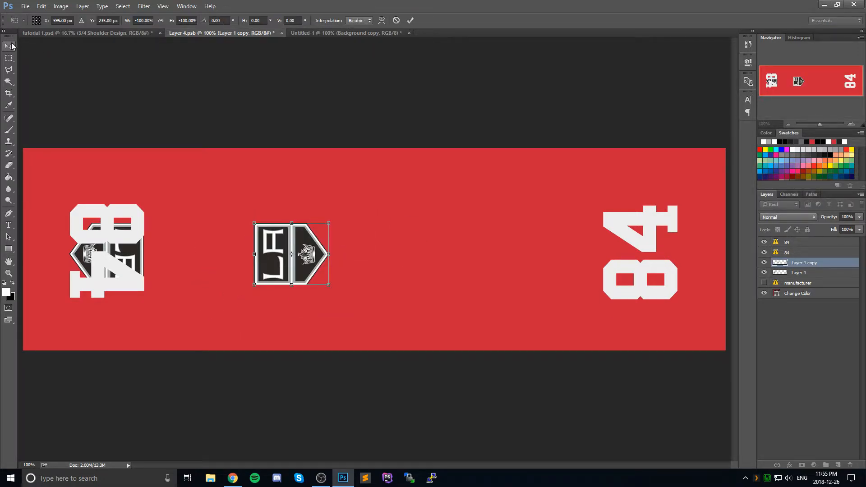
{"action": "left_click", "coordinate": [11, 47]}
{"action": "left_click", "coordinate": [389, 180]}
Step: Position the rotated logo copy over the right 84 and hide both 84 text layers
{"action": "left_click_drag", "start_coordinate": [318, 248], "coordinate": [629, 243]}
{"action": "key", "text": "super"}
{"action": "key", "text": "super"}
{"action": "key", "text": "ctrl+t"}
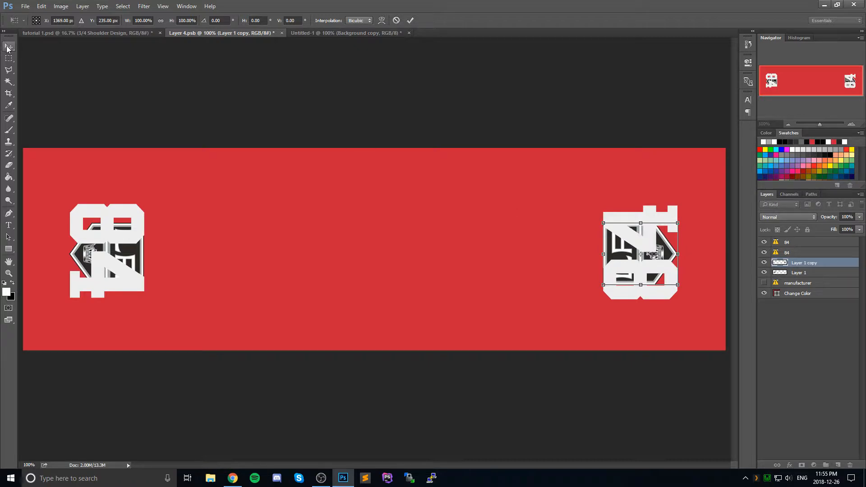
{"action": "left_click", "coordinate": [8, 47]}
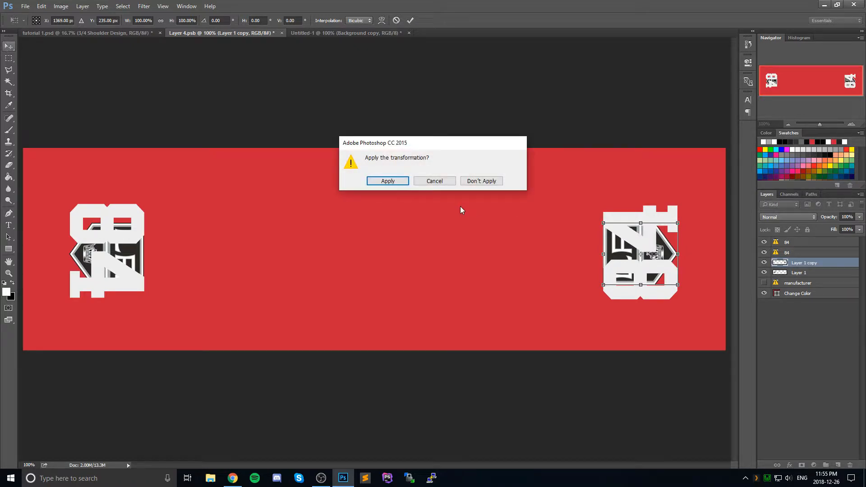
{"action": "left_click", "coordinate": [383, 180]}
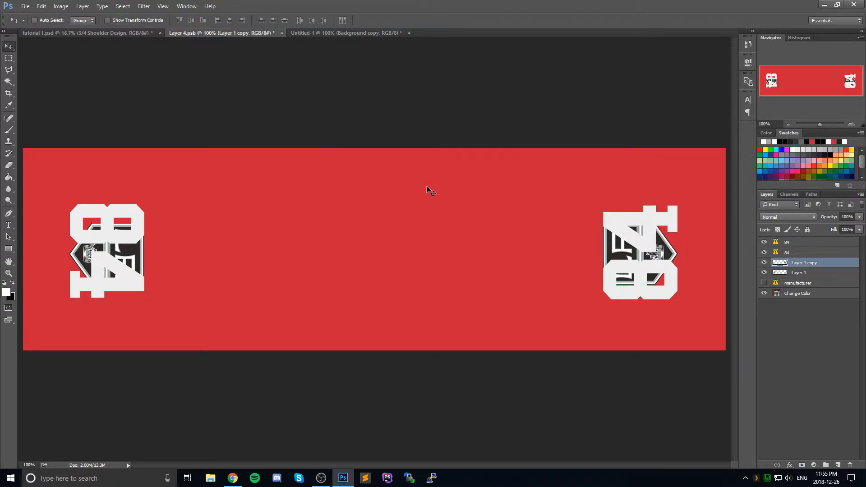
{"action": "left_click", "coordinate": [764, 252]}
{"action": "left_click", "coordinate": [764, 243]}
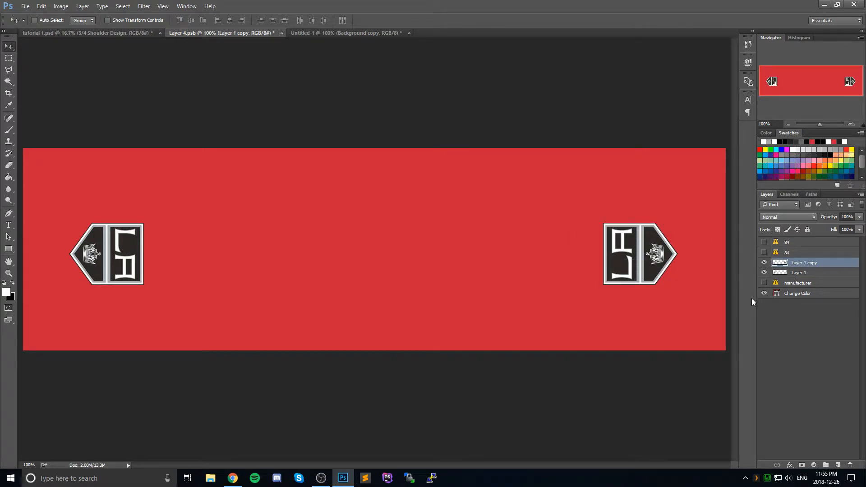
Step: Set the Change Color layer's fill to #212121 and save the shoulder design
{"action": "double_click", "coordinate": [776, 294]}
{"action": "type", "text": "2121"}
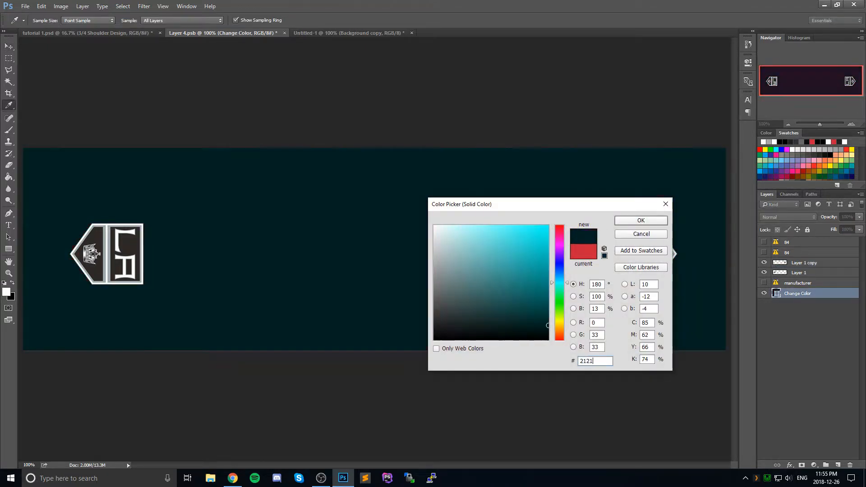
{"action": "type", "text": "21"}
{"action": "left_click", "coordinate": [631, 221]}
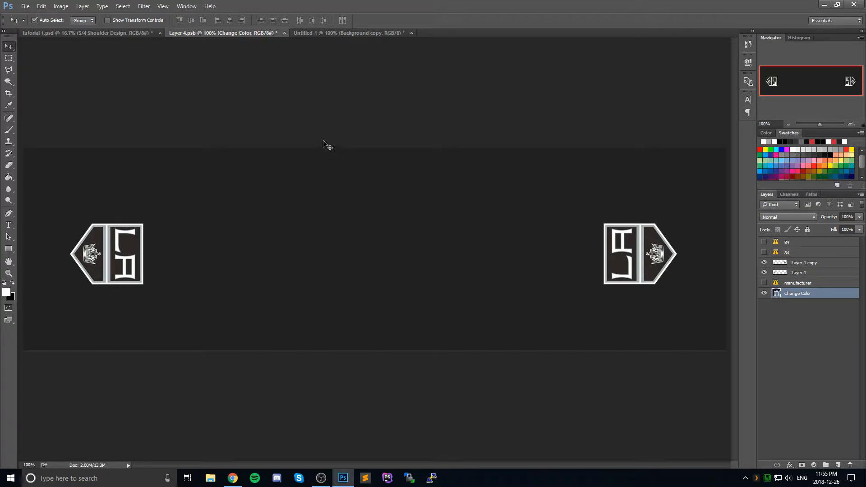
{"action": "key", "text": "ctrl+s"}
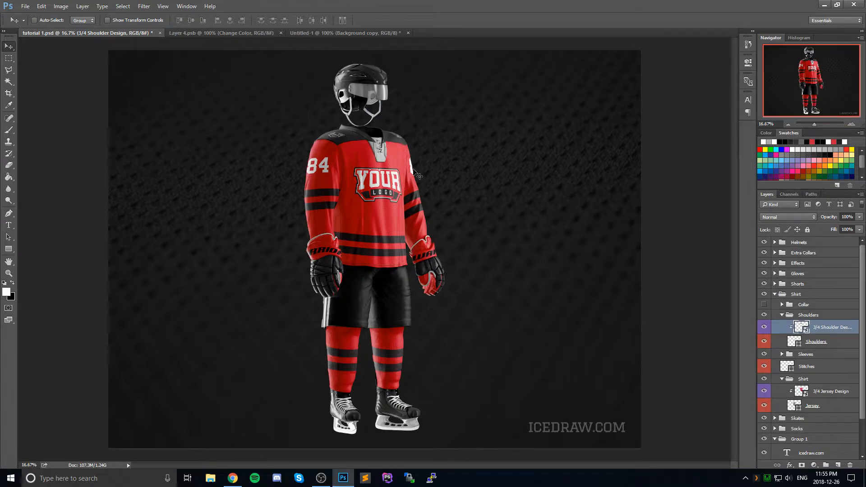
Step: Close Layer 4.psb and close the Untitled-1 logo document without saving it
{"action": "left_click", "coordinate": [257, 33]}
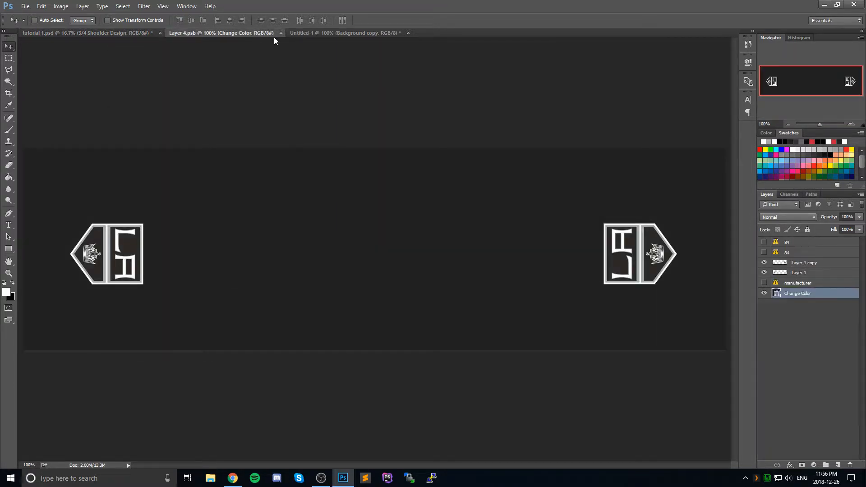
{"action": "left_click", "coordinate": [280, 33]}
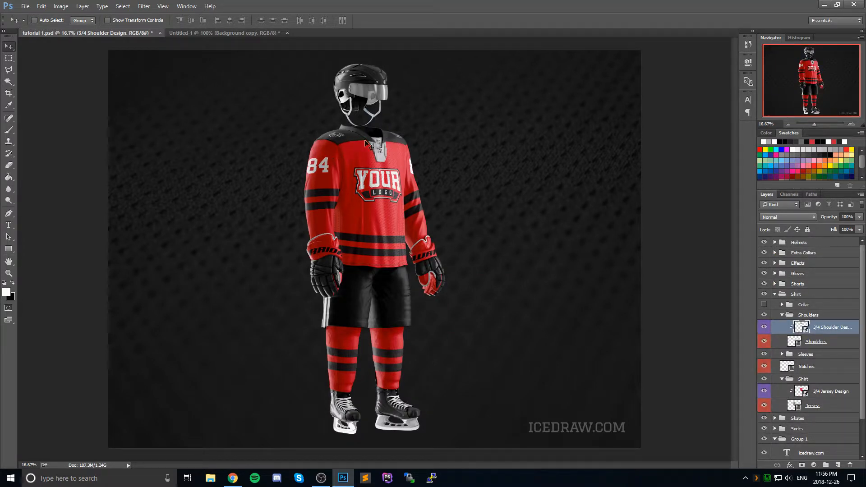
{"action": "left_click", "coordinate": [222, 33]}
{"action": "left_click", "coordinate": [287, 33]}
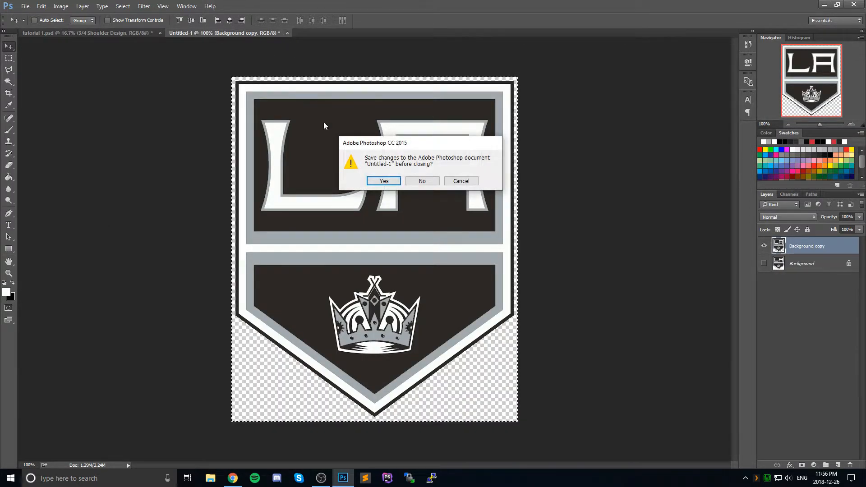
{"action": "left_click", "coordinate": [414, 181]}
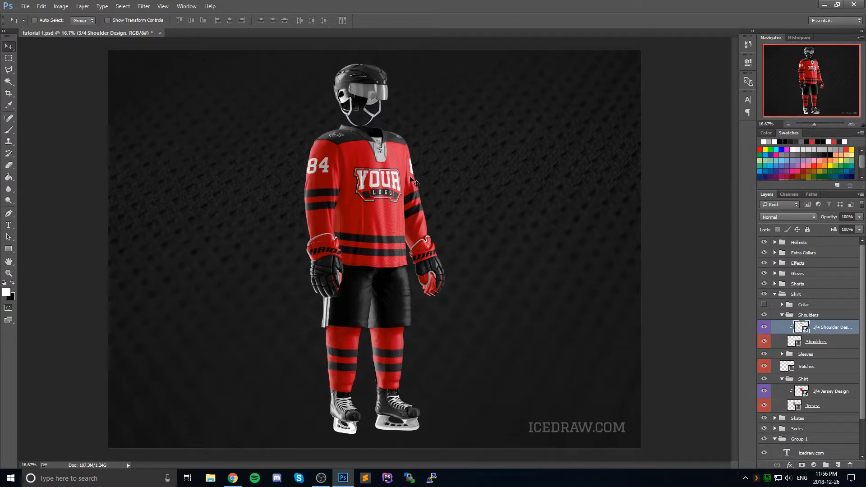
Step: Check the Los Angeles Kings uniform references in Chrome, and open the 3/4 Right Sleeve Design from the Sleeves group in Photoshop
{"action": "left_click", "coordinate": [782, 316]}
{"action": "left_click", "coordinate": [782, 325]}
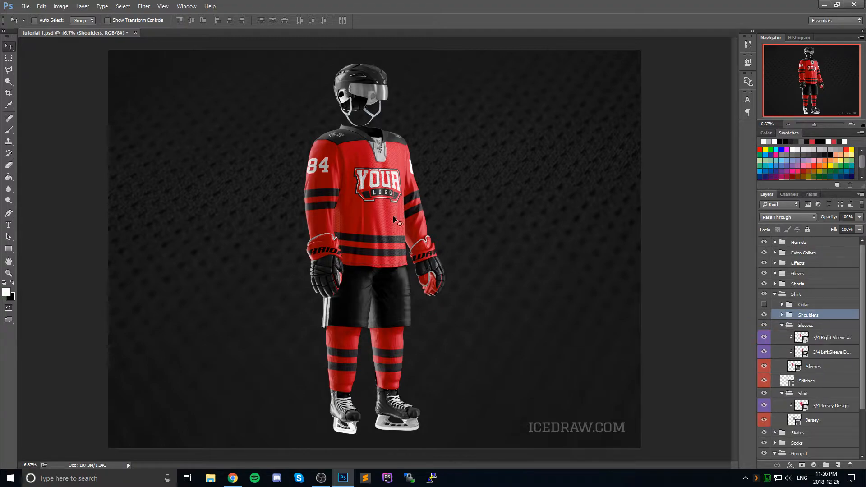
{"action": "left_click", "coordinate": [233, 478]}
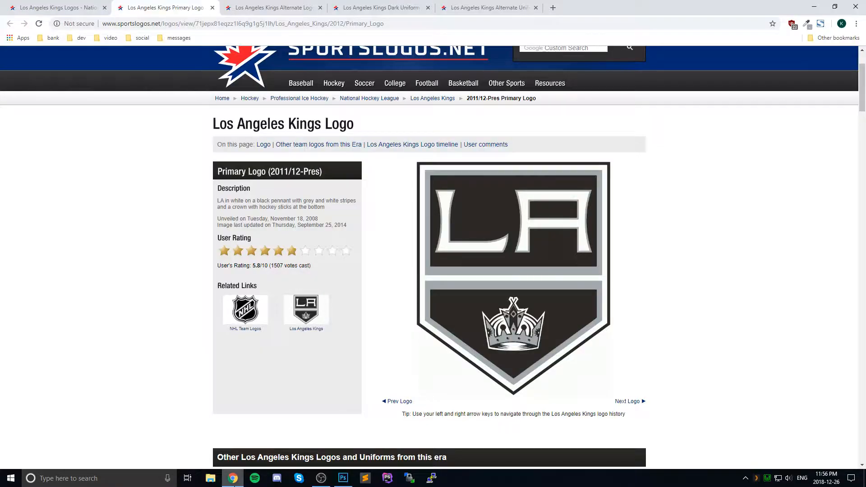
{"action": "left_click", "coordinate": [306, 4]}
{"action": "left_click", "coordinate": [379, 7]}
{"action": "left_click", "coordinate": [487, 8]}
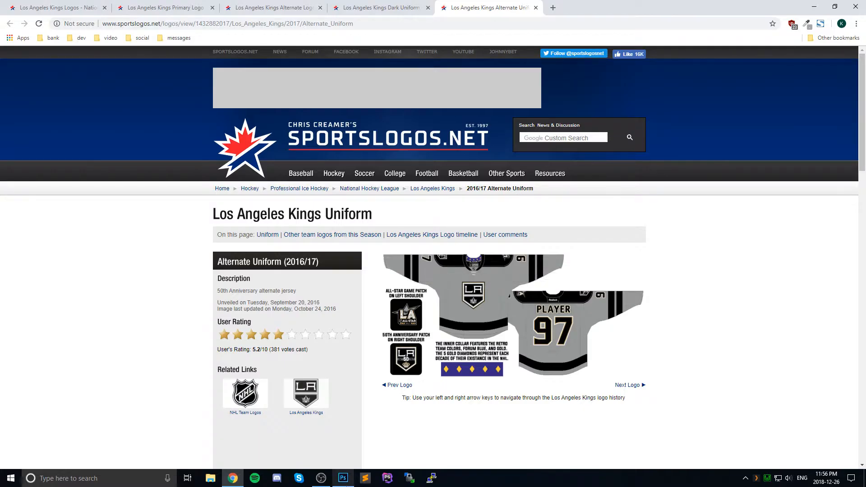
{"action": "left_click", "coordinate": [343, 478]}
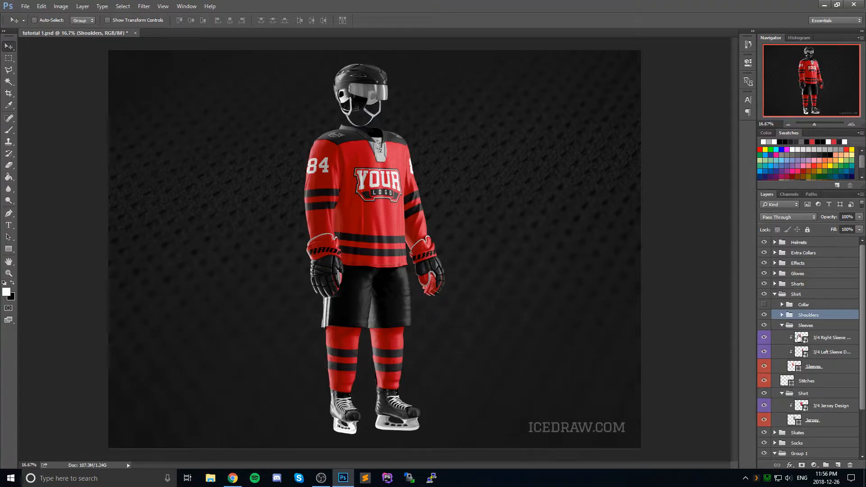
{"action": "double_click", "coordinate": [799, 337]}
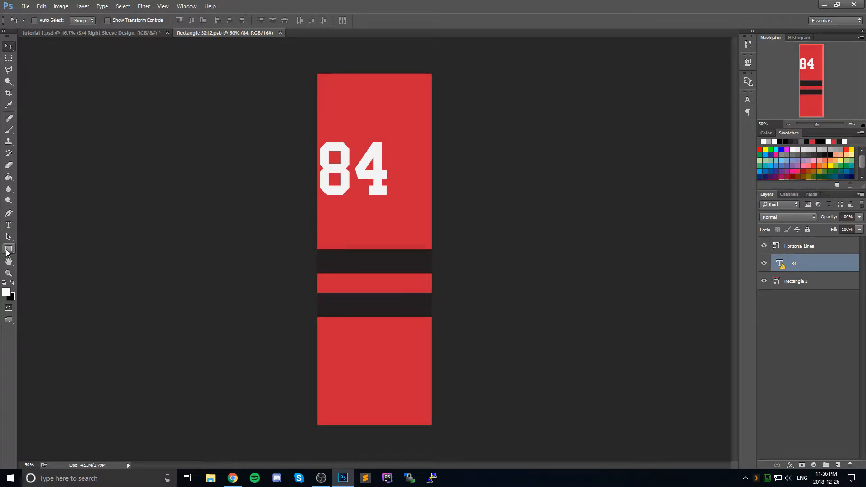
Step: Draw a white horizontal stripe with the Line tool at 110 px weight across the sleeve, just above the upper dark stripe
{"action": "left_click", "coordinate": [7, 249]}
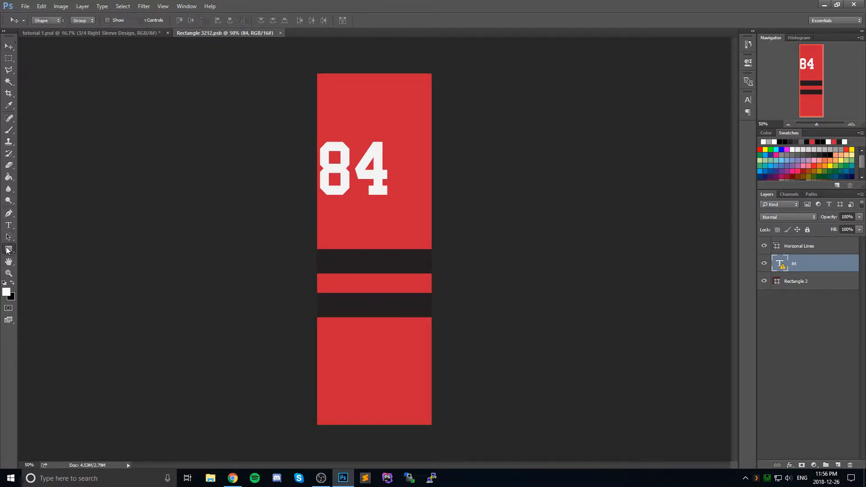
{"action": "right_click", "coordinate": [8, 249]}
{"action": "left_click", "coordinate": [48, 283]}
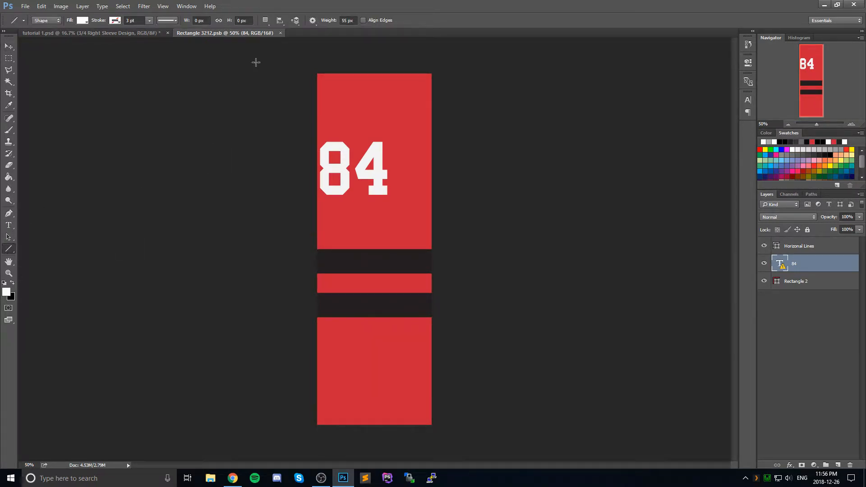
{"action": "left_click", "coordinate": [345, 20]}
{"action": "type", "text": "110"}
{"action": "key", "text": "Return"}
{"action": "left_click_drag", "start_coordinate": [302, 236], "coordinate": [450, 244]}
{"action": "left_click", "coordinate": [7, 48]}
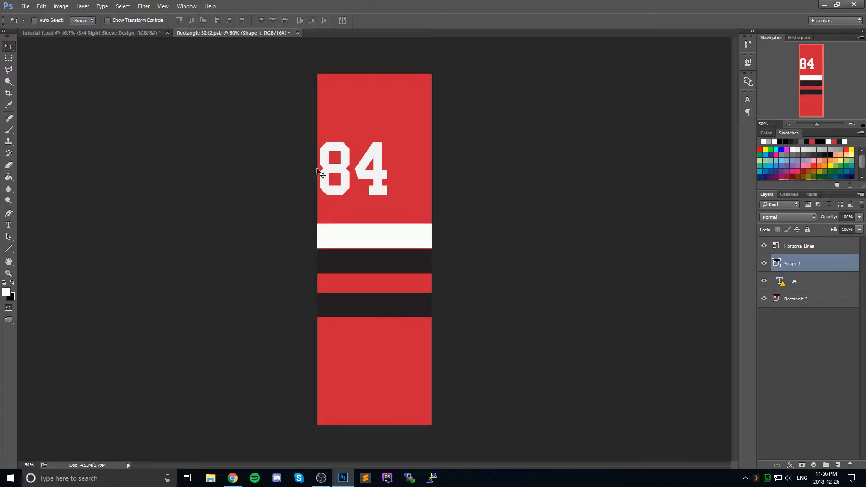
Step: Try a second white stripe over the lower dark stripe with Shape 1 above the Horizonal Lines layer, and undo both changes
{"action": "left_click_drag", "start_coordinate": [283, 298], "coordinate": [464, 297]}
{"action": "left_click", "coordinate": [6, 46]}
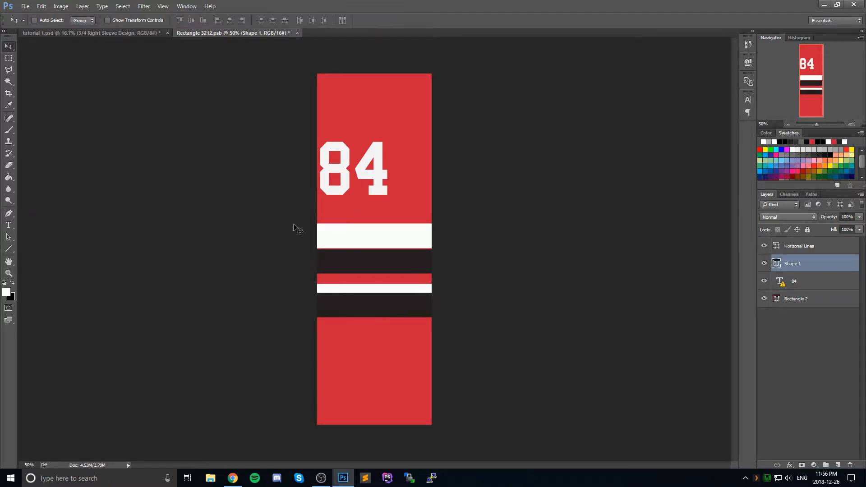
{"action": "left_click_drag", "start_coordinate": [810, 264], "coordinate": [815, 243]}
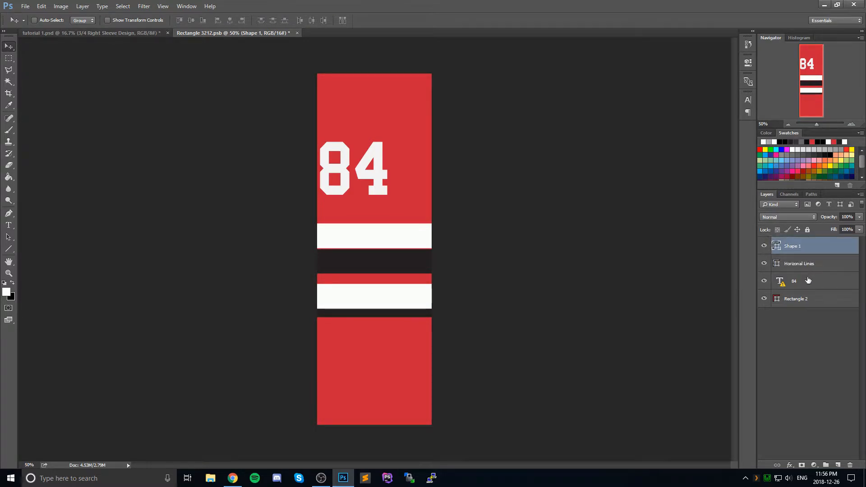
{"action": "key", "text": "ctrl+alt+z"}
{"action": "key", "text": "ctrl+alt+z"}
{"action": "key", "text": "ctrl+alt+z"}
{"action": "key", "text": "ctrl+alt+z"}
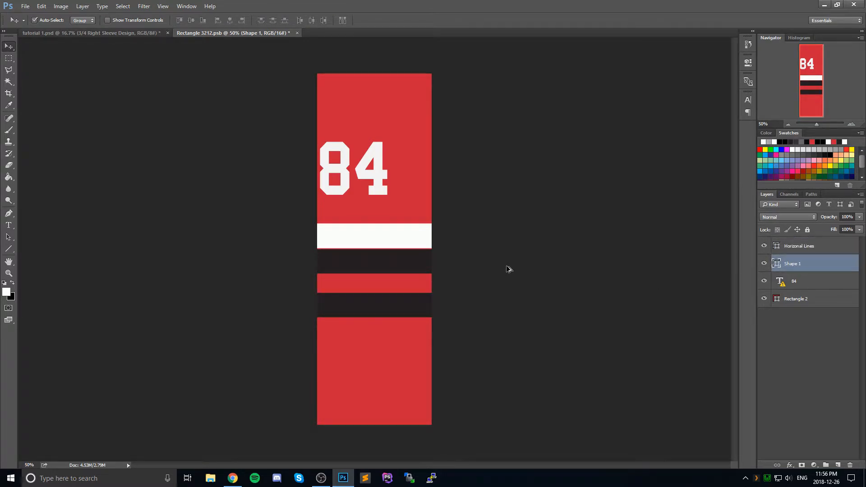
Step: Replace Shape 1 with two white 110 px lines on new layers above Horizonal Lines, one above the upper dark stripe, one overlapping the lower
{"action": "left_click", "coordinate": [805, 248]}
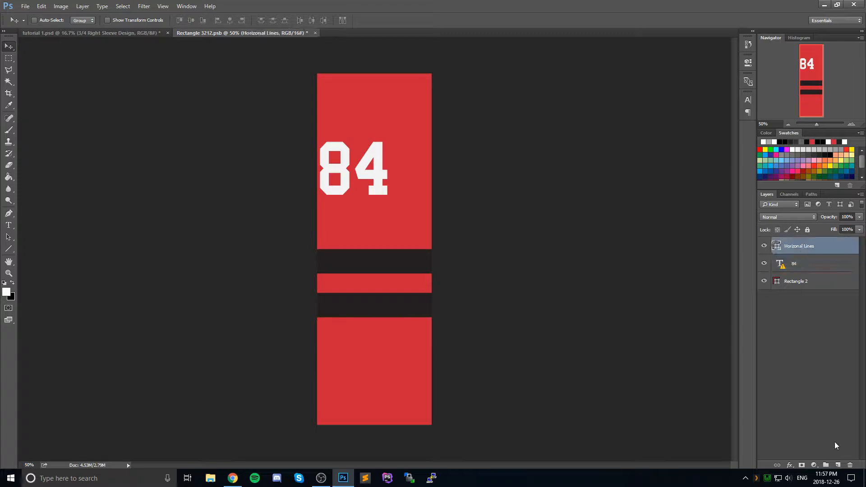
{"action": "left_click", "coordinate": [837, 465]}
{"action": "left_click", "coordinate": [9, 249]}
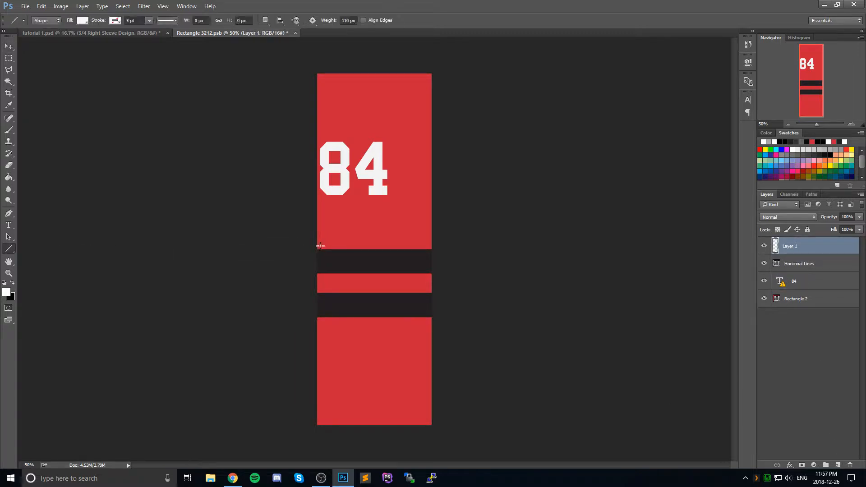
{"action": "left_click_drag", "start_coordinate": [303, 235], "coordinate": [463, 235]}
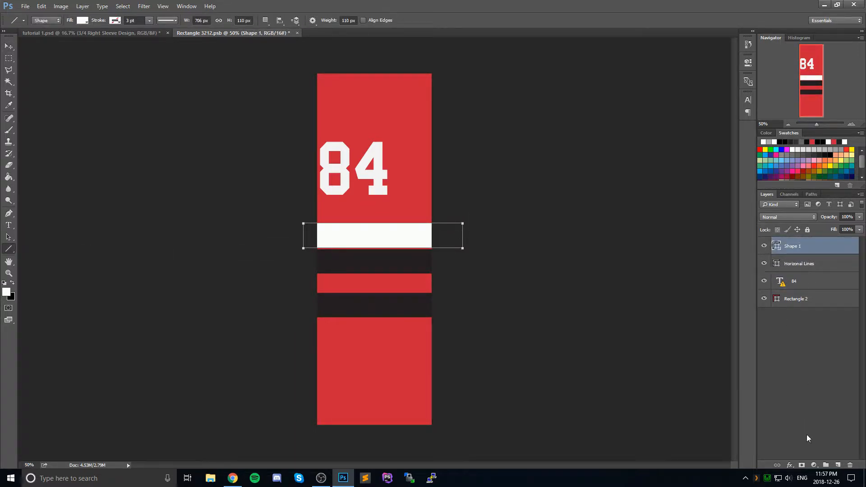
{"action": "left_click", "coordinate": [838, 465]}
{"action": "left_click_drag", "start_coordinate": [296, 294], "coordinate": [447, 293]}
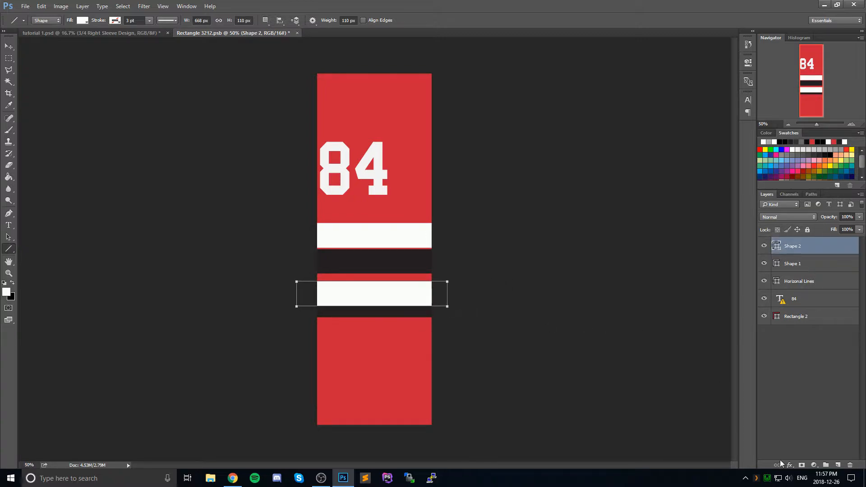
Step: Draw a thinner white line at 55 px weight across the upper dark stripe on a new layer
{"action": "left_click", "coordinate": [838, 464]}
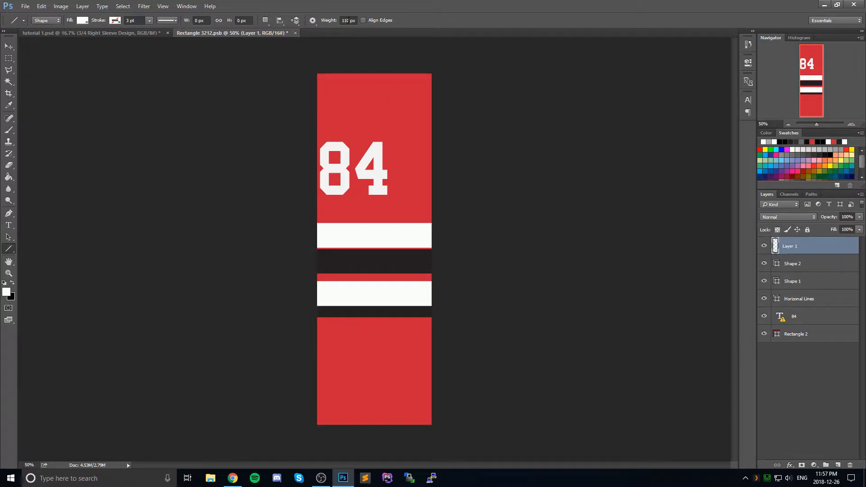
{"action": "left_click", "coordinate": [349, 19]}
{"action": "type", "text": "55"}
{"action": "left_click_drag", "start_coordinate": [306, 266], "coordinate": [451, 265]}
{"action": "key", "text": "v"}
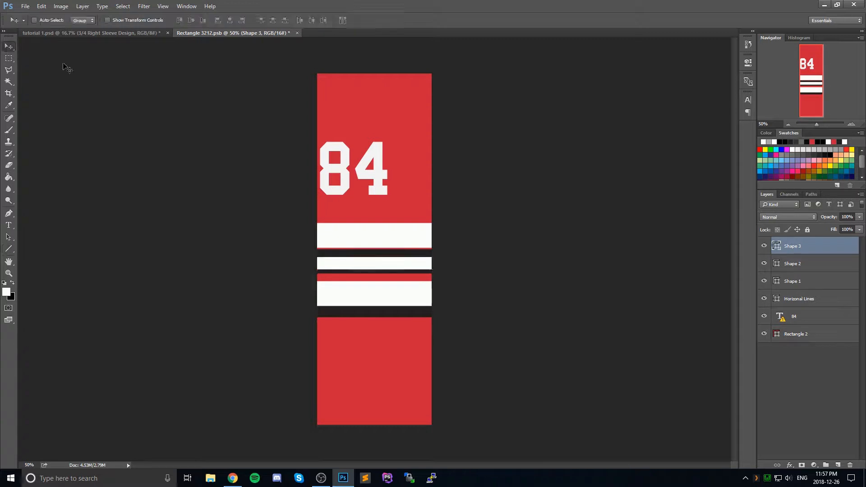
Step: Recolor the two thick white stripes, Shape 1 and Shape 2, to #212121
{"action": "double_click", "coordinate": [776, 283]}
{"action": "type", "text": "21"}
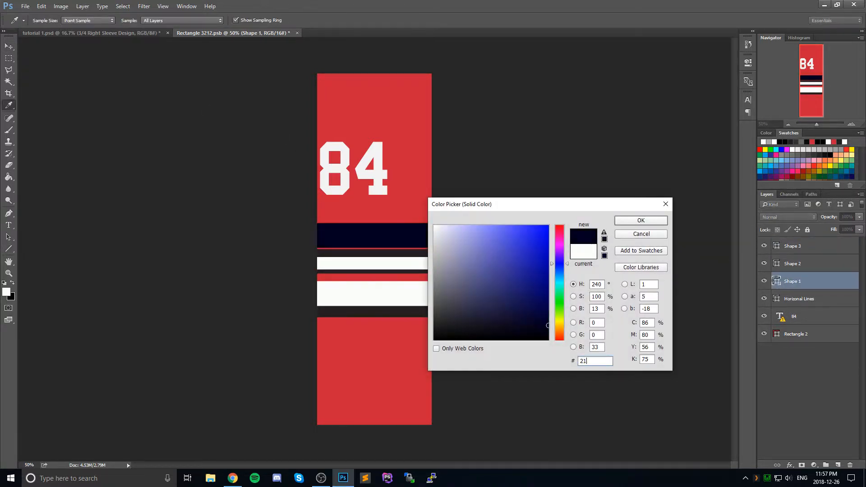
{"action": "type", "text": "2121"}
{"action": "left_click", "coordinate": [623, 221]}
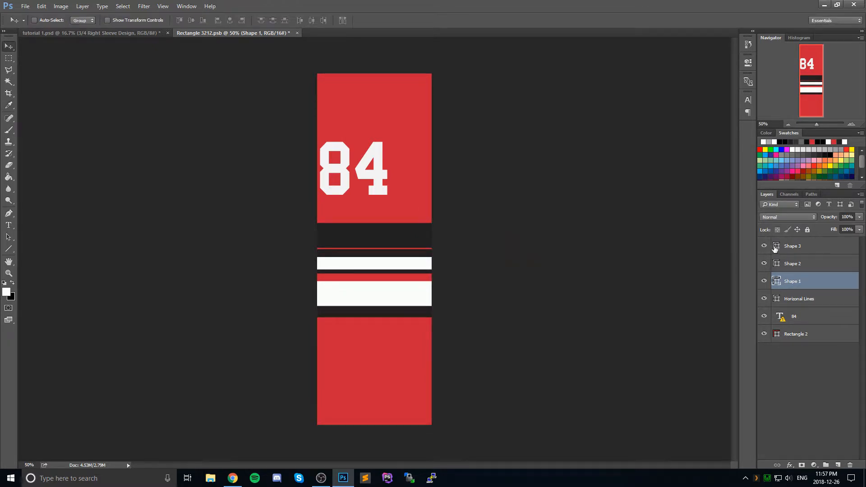
{"action": "double_click", "coordinate": [776, 264]}
{"action": "type", "text": "212121"}
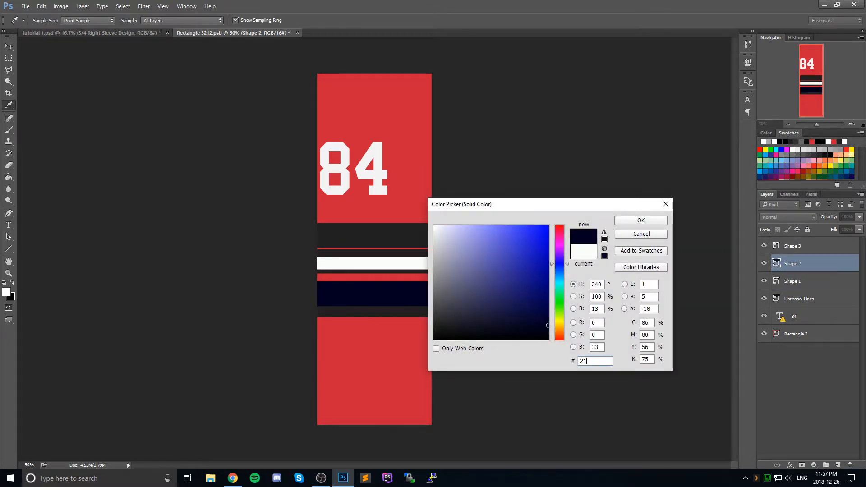
{"action": "left_click", "coordinate": [640, 220]}
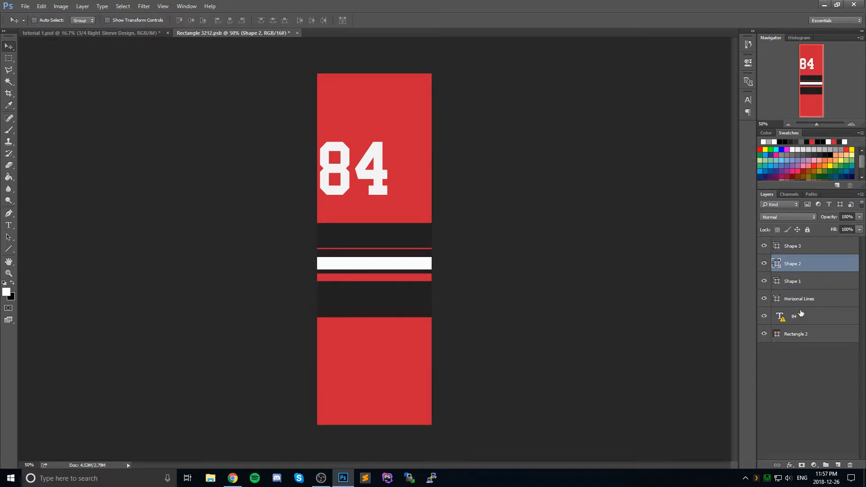
Step: Hide the Horizonal Lines layer, keeping the three new stripe layers visible
{"action": "left_click", "coordinate": [794, 247]}
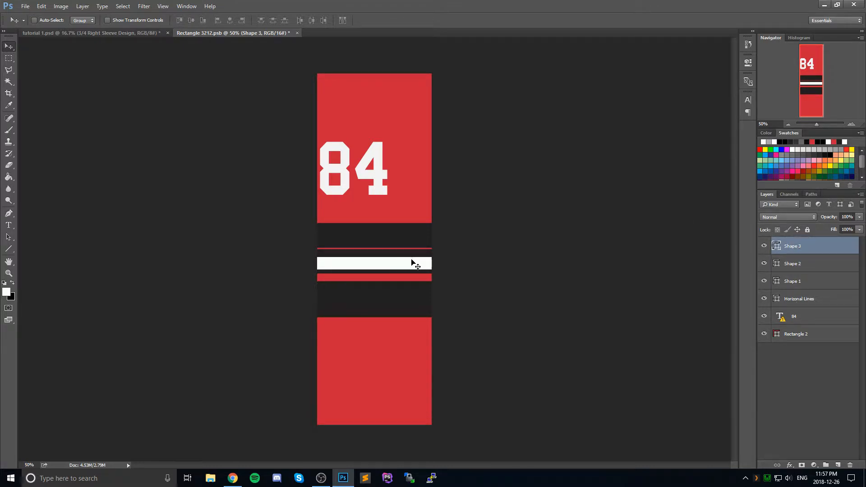
{"action": "left_click", "coordinate": [851, 125]}
{"action": "left_click", "coordinate": [851, 125]}
{"action": "left_click", "coordinate": [850, 125]}
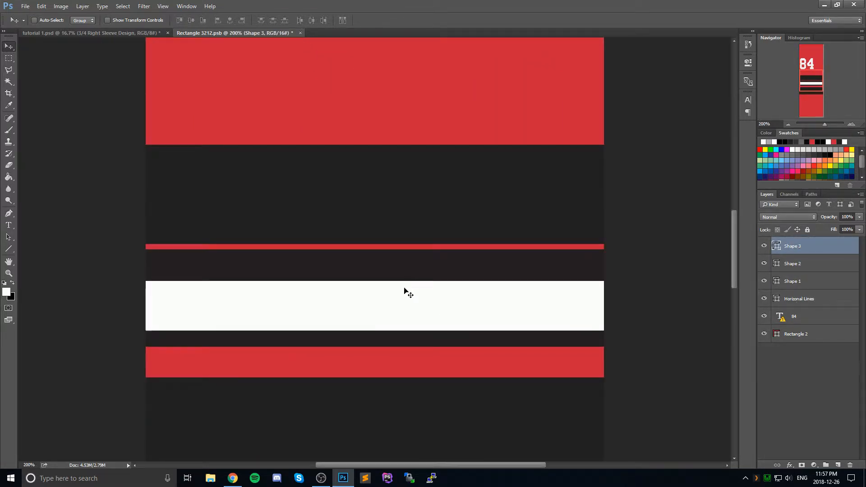
{"action": "left_click", "coordinate": [163, 6]}
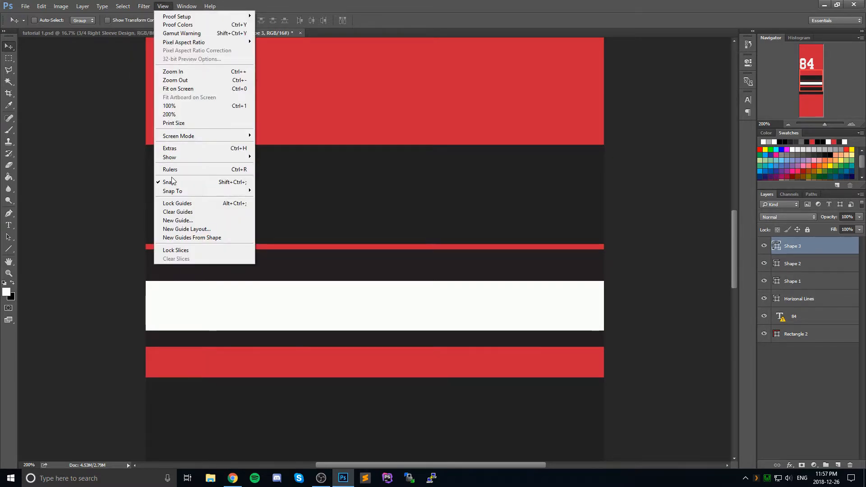
{"action": "left_click", "coordinate": [559, 10]}
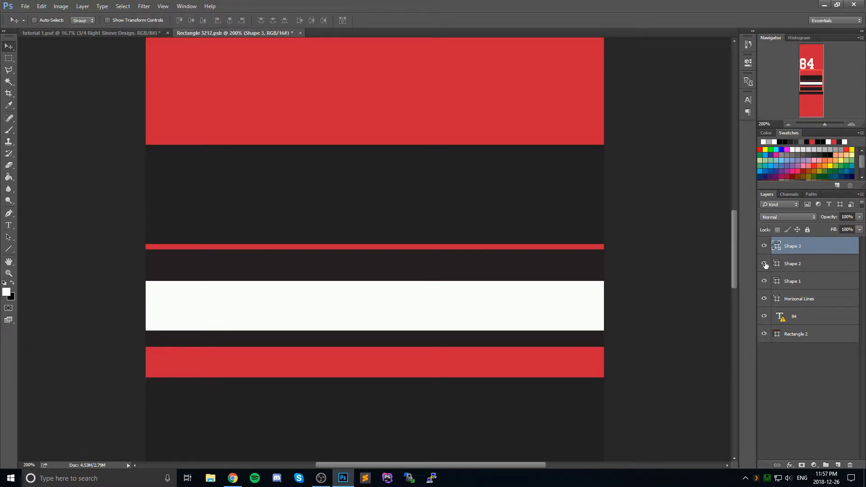
{"action": "left_click", "coordinate": [764, 246]}
{"action": "left_click", "coordinate": [764, 299]}
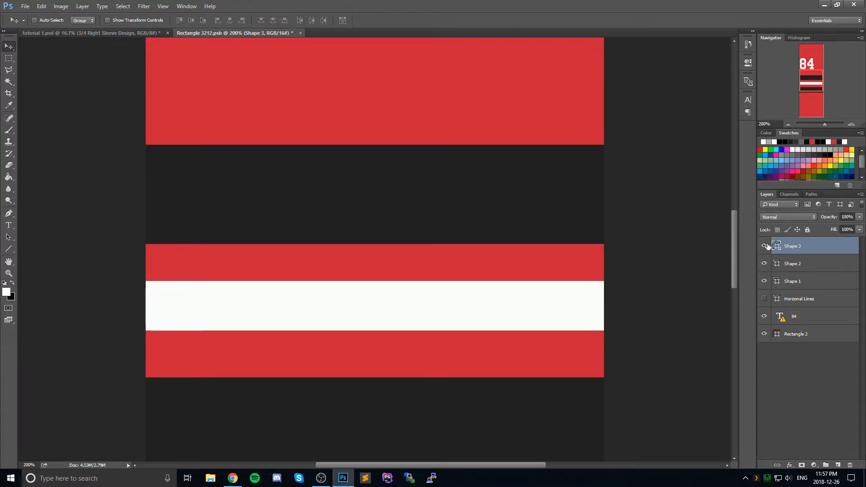
Step: Move the white stripe flush beneath the upper dark stripe, and the Shape 2 stripe flush beneath the white one
{"action": "left_click_drag", "start_coordinate": [461, 311], "coordinate": [459, 270]}
{"action": "left_click", "coordinate": [791, 265]}
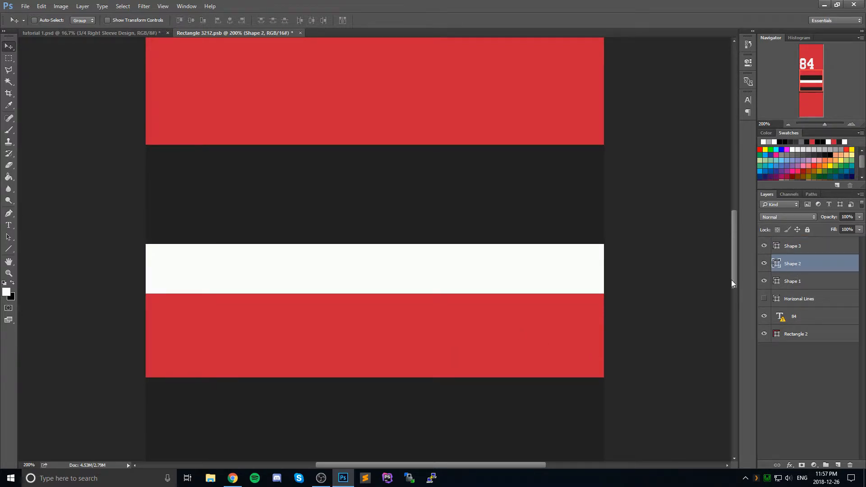
{"action": "left_click_drag", "start_coordinate": [468, 407], "coordinate": [468, 328]}
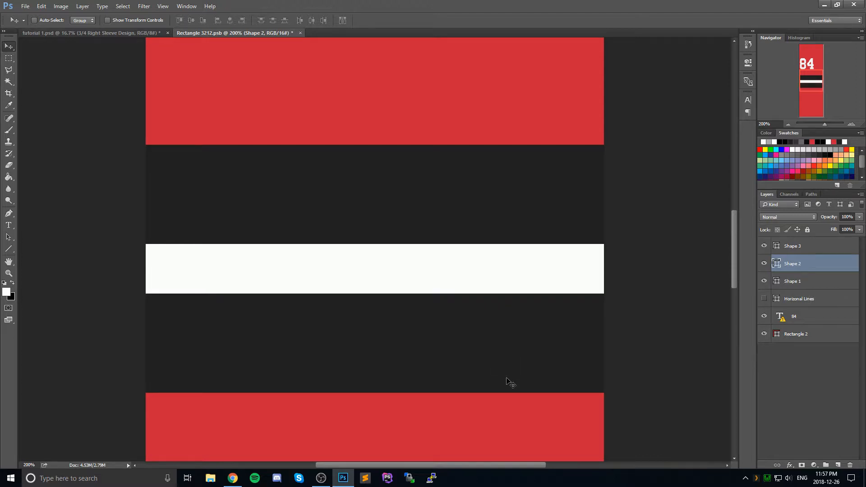
Step: Try merging the Shape 1, Shape 2 and Shape 3 layers, and undo the merge
{"action": "left_click", "coordinate": [814, 247]}
{"action": "left_click", "coordinate": [805, 283]}
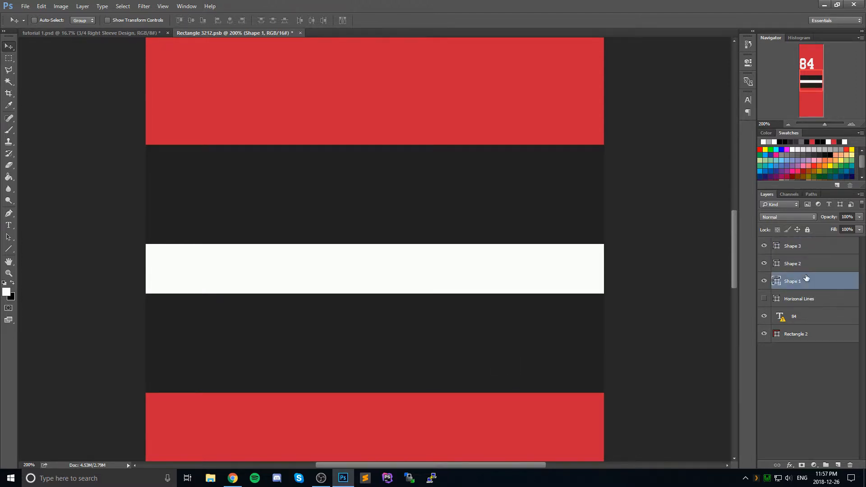
{"action": "left_click", "coordinate": [806, 252]}
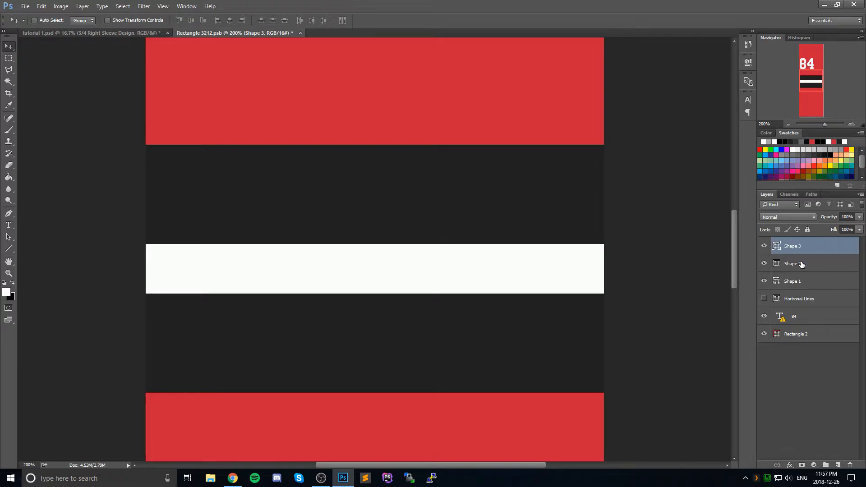
{"action": "left_click", "coordinate": [804, 282], "text": "shift"}
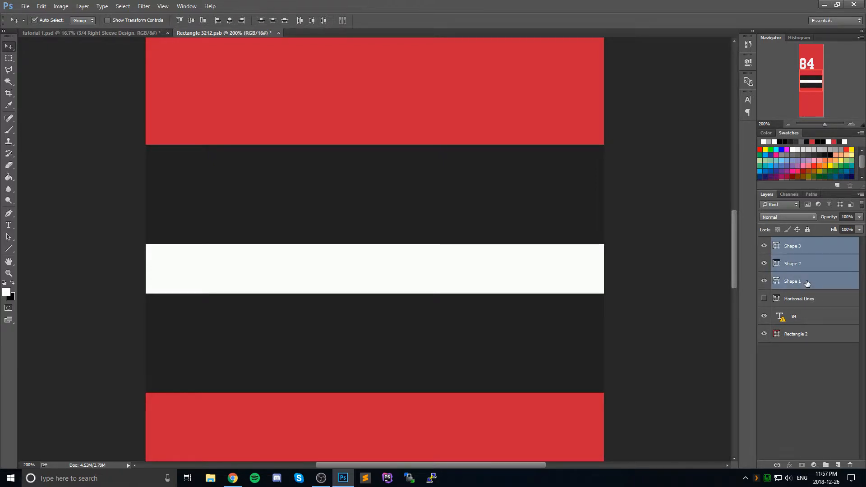
{"action": "key", "text": "ctrl+e"}
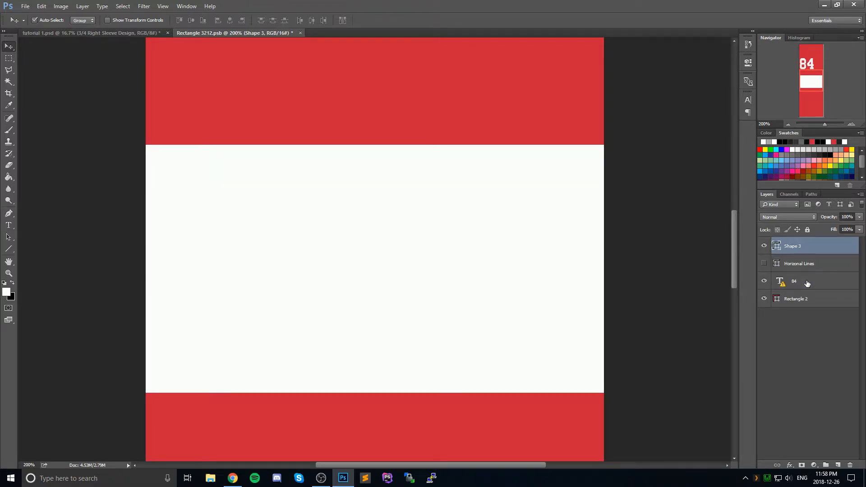
{"action": "key", "text": "ctrl+z"}
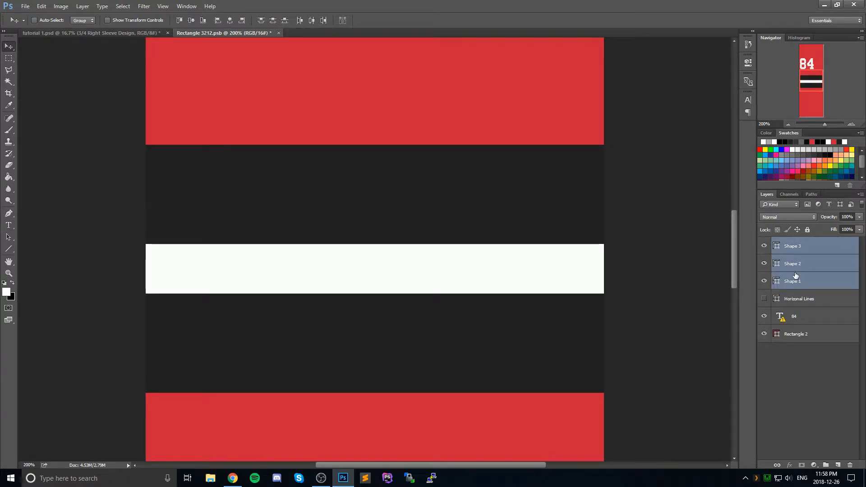
Step: Group the Shape 1, Shape 2 and Shape 3 layers together
{"action": "left_click", "coordinate": [792, 248]}
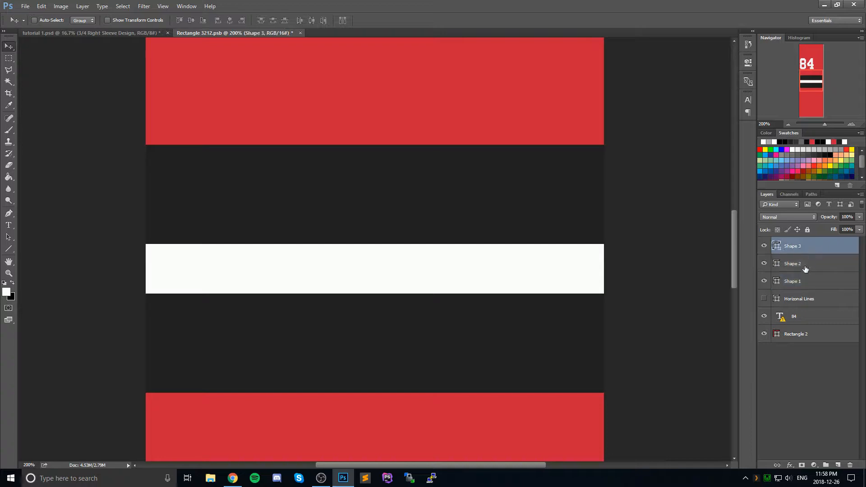
{"action": "left_click", "coordinate": [806, 267]}
{"action": "left_click", "coordinate": [806, 249]}
{"action": "left_click", "coordinate": [811, 248], "text": "ctrl"}
{"action": "left_click", "coordinate": [812, 250], "text": "ctrl"}
{"action": "left_click", "coordinate": [813, 266], "text": "ctrl"}
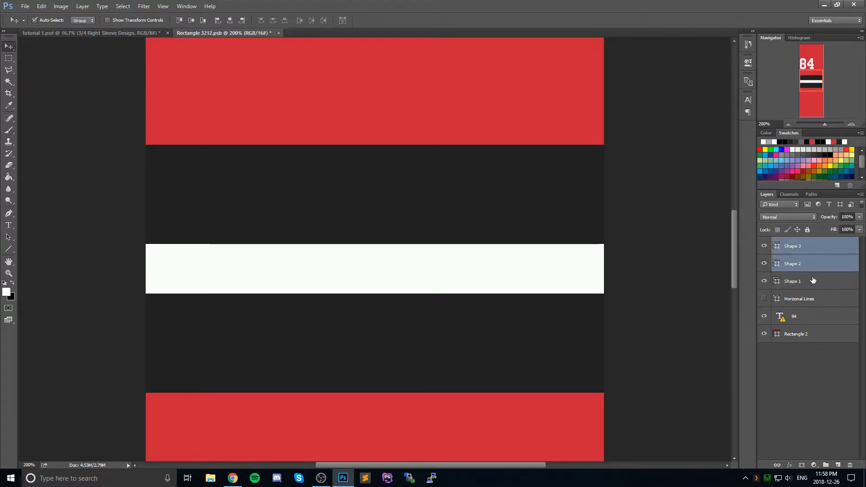
{"action": "left_click", "coordinate": [813, 284], "text": "ctrl"}
{"action": "key", "text": "ctrl+g"}
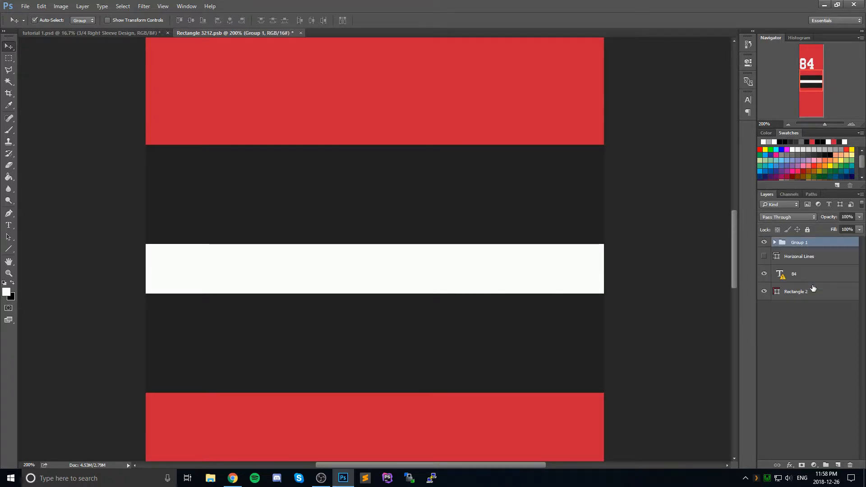
Step: Move the stripe group down to center it over the original Horizonal Lines stripes, showing that layer only for alignment
{"action": "left_click", "coordinate": [763, 257]}
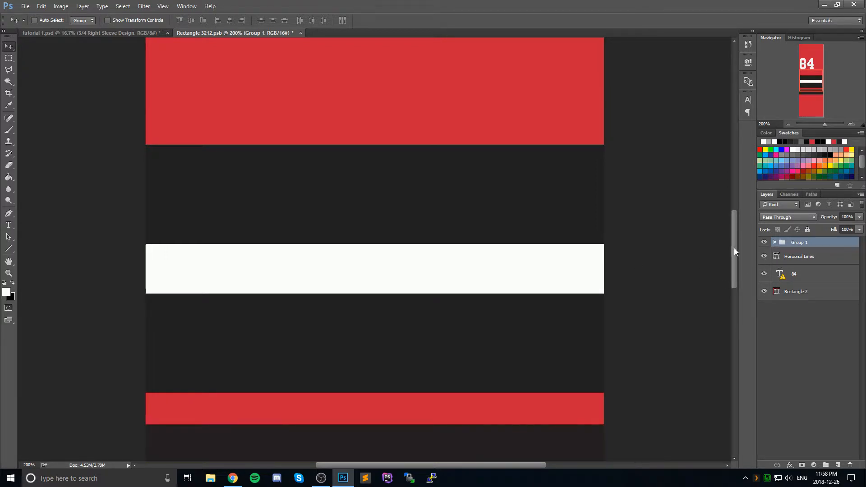
{"action": "left_click", "coordinate": [788, 124]}
{"action": "left_click", "coordinate": [788, 125]}
{"action": "left_click", "coordinate": [788, 125]}
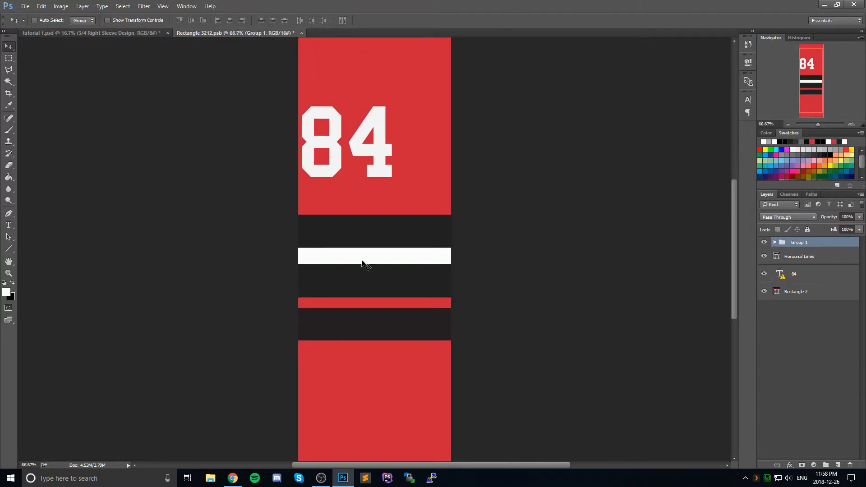
{"action": "left_click_drag", "start_coordinate": [361, 262], "coordinate": [364, 299]}
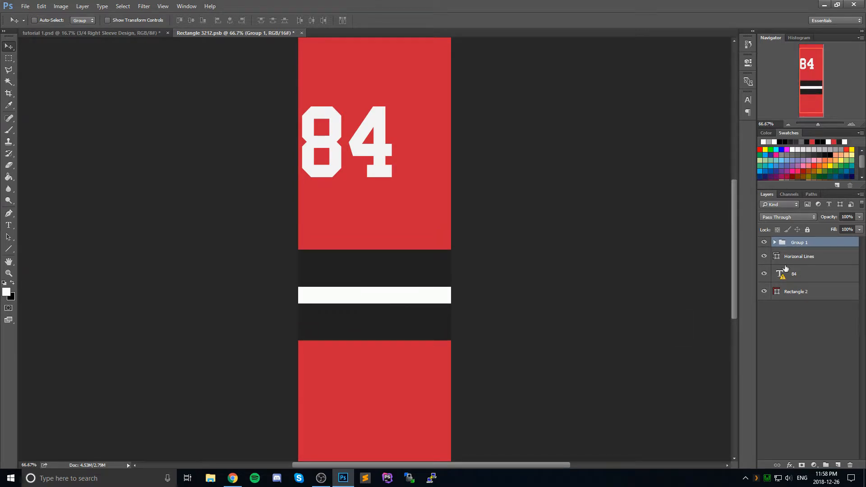
{"action": "left_click", "coordinate": [762, 257]}
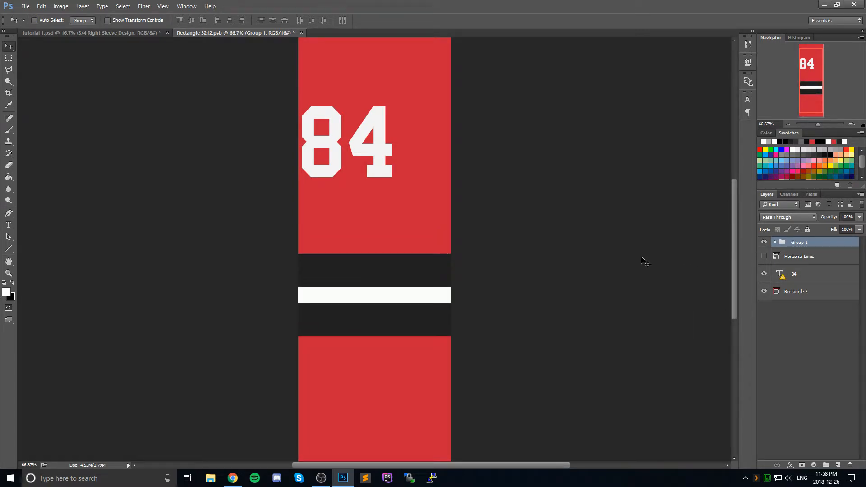
Step: Change the sleeve background, Rectangle 2, to the gray #a7a9ac from the recent swatches
{"action": "double_click", "coordinate": [776, 293]}
{"action": "left_click", "coordinate": [772, 141]}
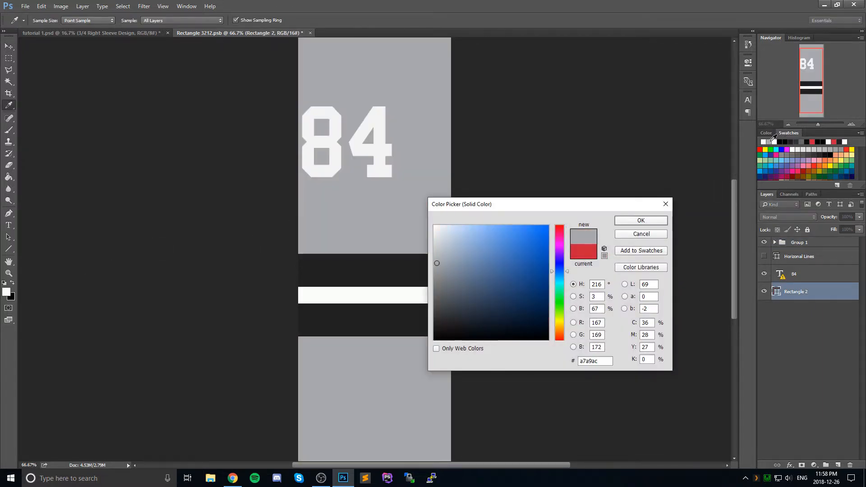
{"action": "left_click", "coordinate": [639, 220]}
{"action": "left_click", "coordinate": [807, 277]}
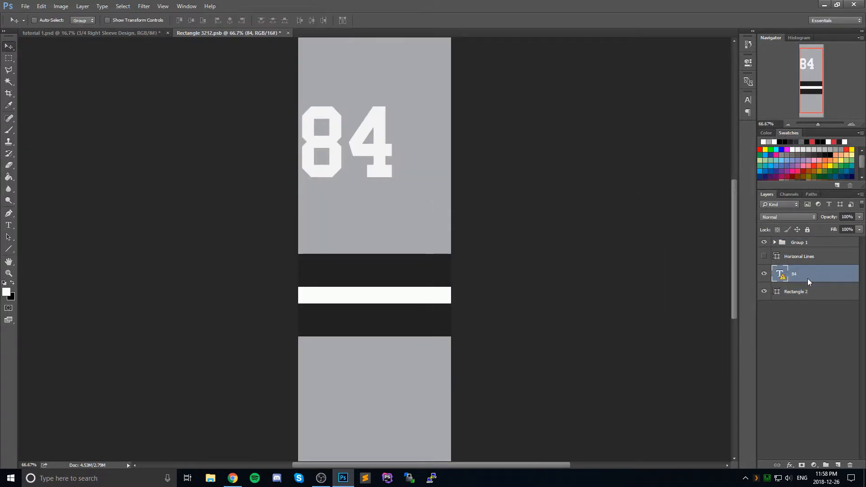
{"action": "right_click", "coordinate": [807, 277]}
{"action": "left_click", "coordinate": [756, 57]}
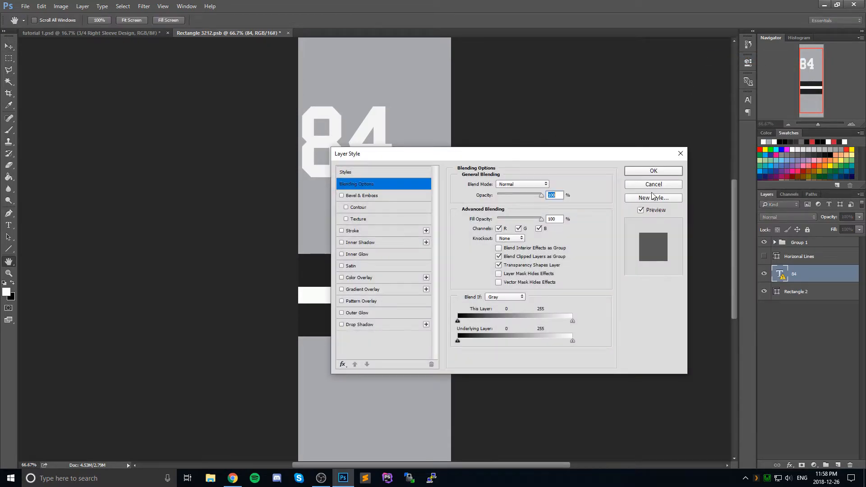
{"action": "left_click", "coordinate": [653, 184]}
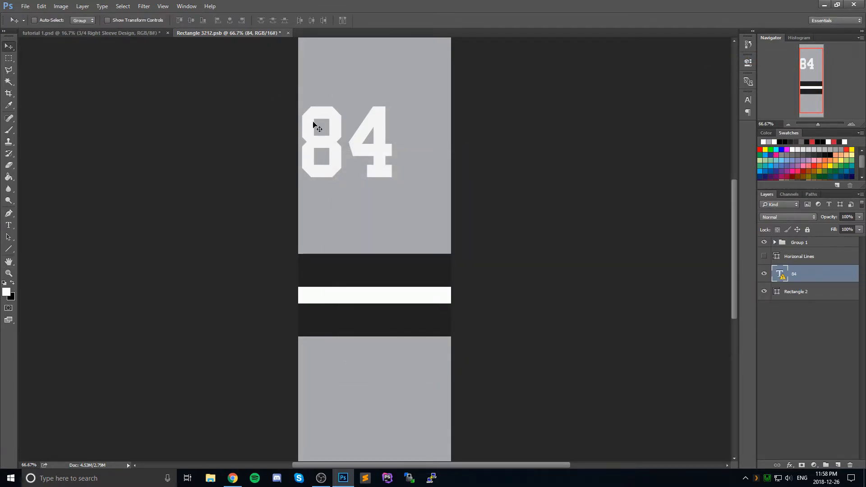
Step: Add a 10 px outside stroke in dark gray #212121 to the right sleeve's 84 text layer
{"action": "right_click", "coordinate": [802, 275]}
{"action": "left_click", "coordinate": [757, 60]}
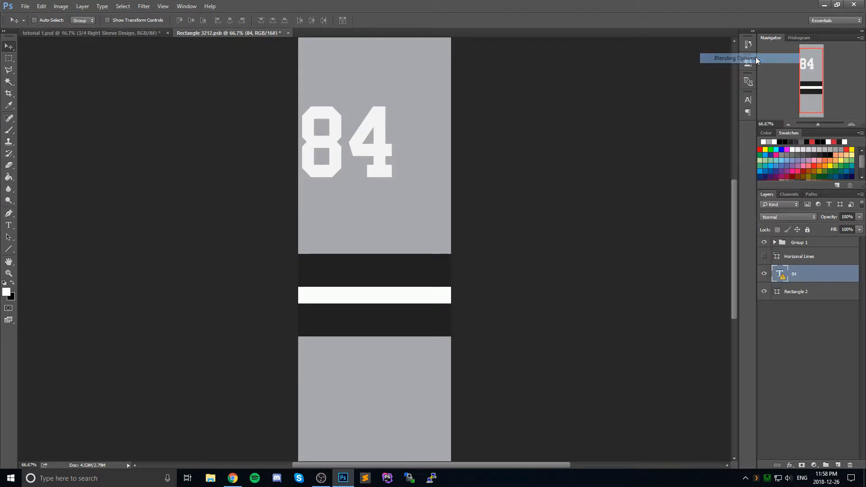
{"action": "left_click", "coordinate": [364, 231]}
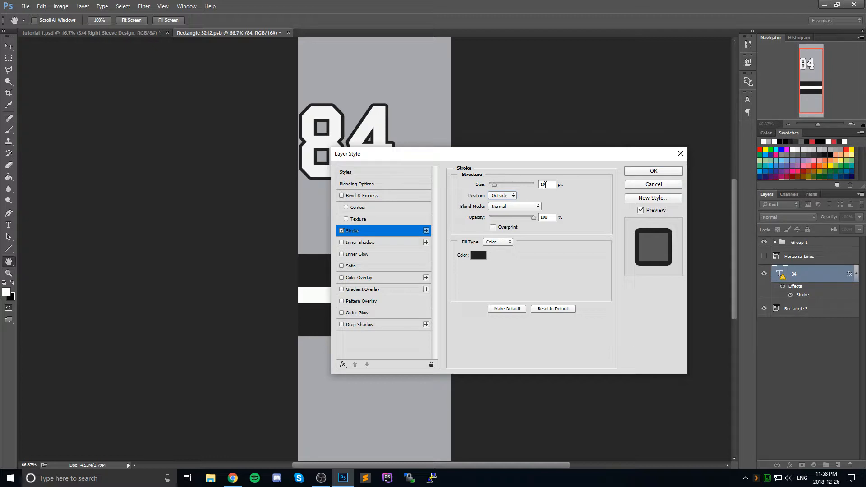
{"action": "left_click", "coordinate": [478, 256]}
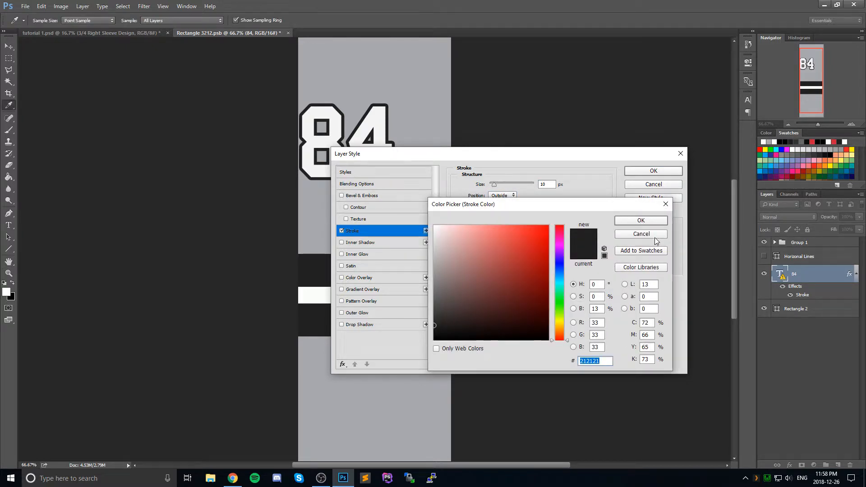
{"action": "left_click", "coordinate": [642, 221]}
{"action": "left_click", "coordinate": [653, 171]}
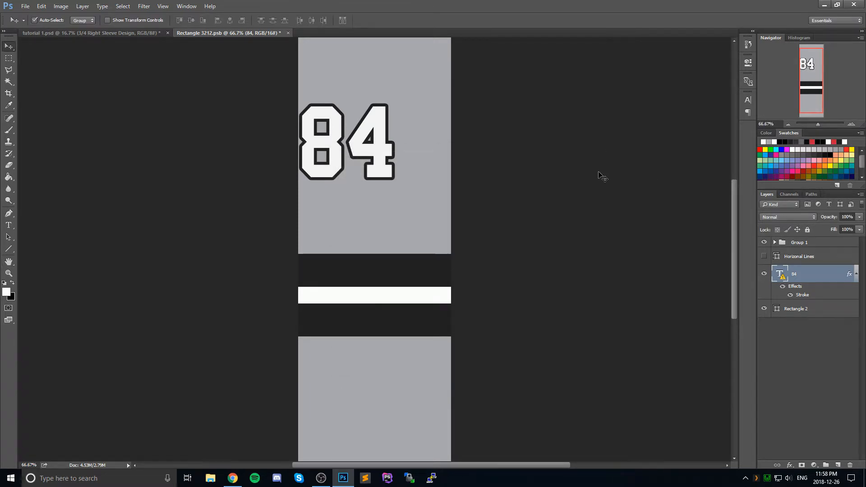
Step: Save the right sleeve design and check the result on the tutorial 1.psd mockup
{"action": "key", "text": "ctrl+s"}
{"action": "left_click", "coordinate": [143, 33]}
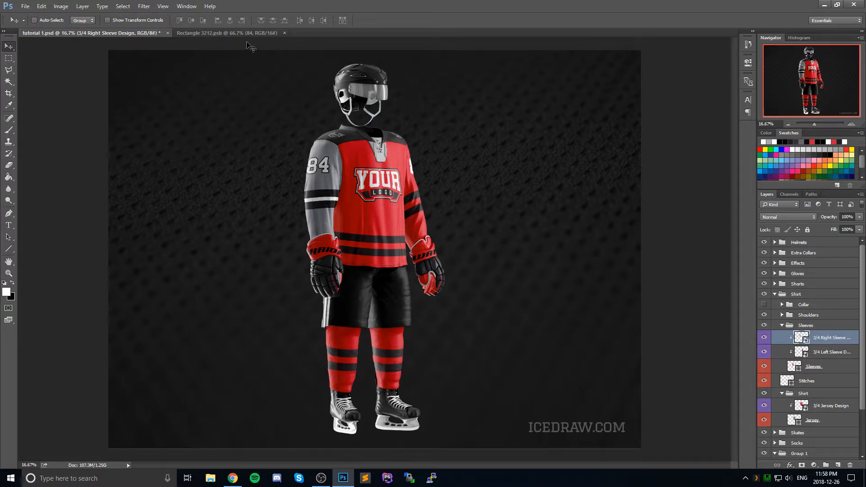
{"action": "left_click", "coordinate": [245, 32]}
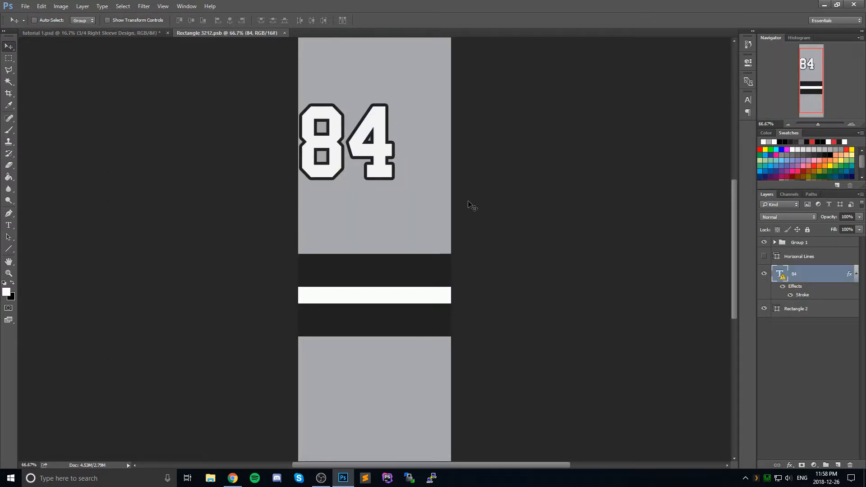
{"action": "left_click", "coordinate": [127, 33]}
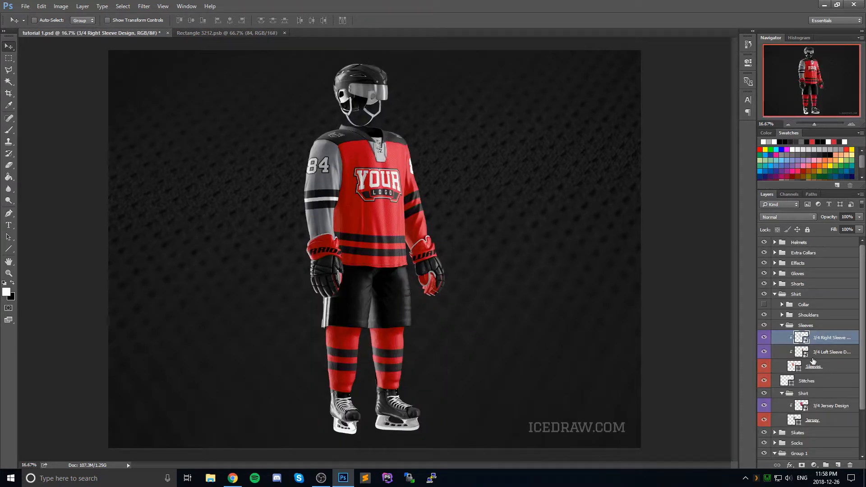
Step: Open the 3/4 Left Sleeve Design smart object and change its Rectangle 1 background to gray #a7a9ac from the recent swatches
{"action": "double_click", "coordinate": [801, 352]}
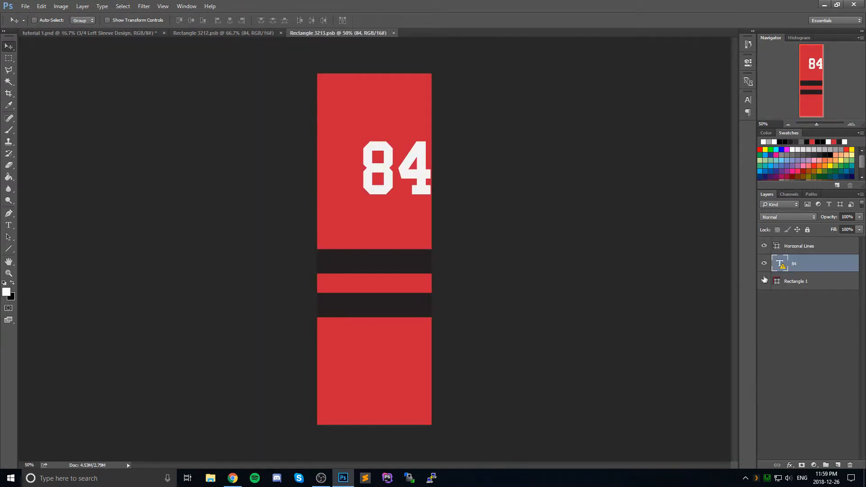
{"action": "double_click", "coordinate": [777, 281]}
{"action": "left_click", "coordinate": [769, 142]}
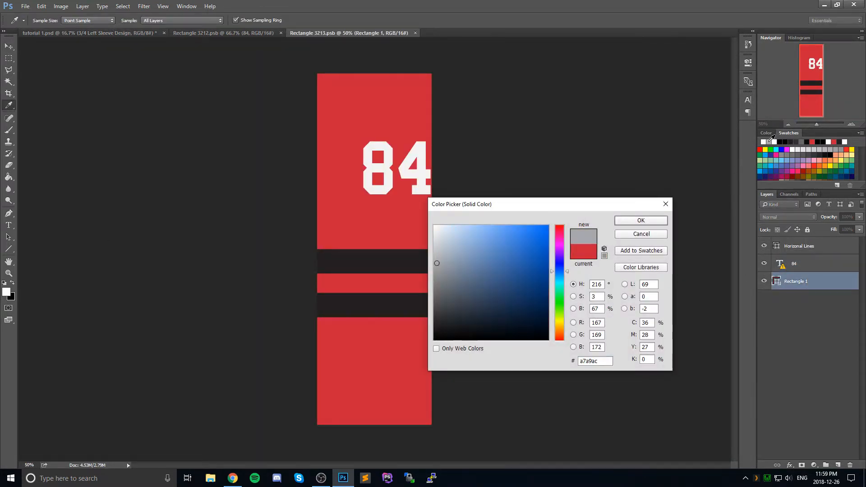
{"action": "left_click", "coordinate": [641, 220]}
Step: Duplicate the stripe group, Group 1, from Rectangle 3212.psb into the left sleeve document Rectangle 3213.psb
{"action": "left_click", "coordinate": [242, 34]}
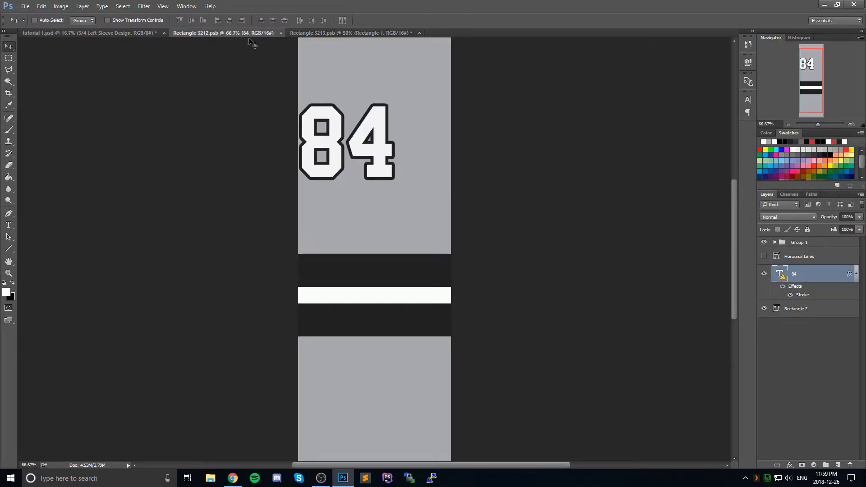
{"action": "left_click", "coordinate": [788, 242]}
{"action": "right_click", "coordinate": [789, 242]}
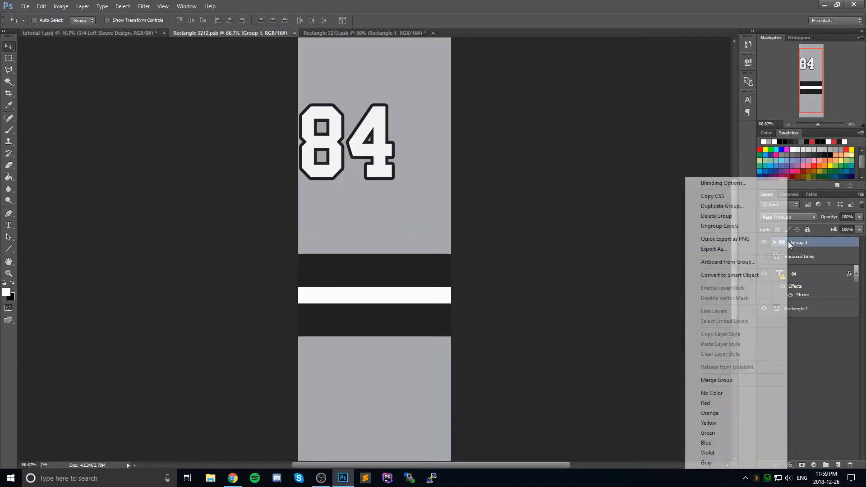
{"action": "right_click", "coordinate": [821, 243]}
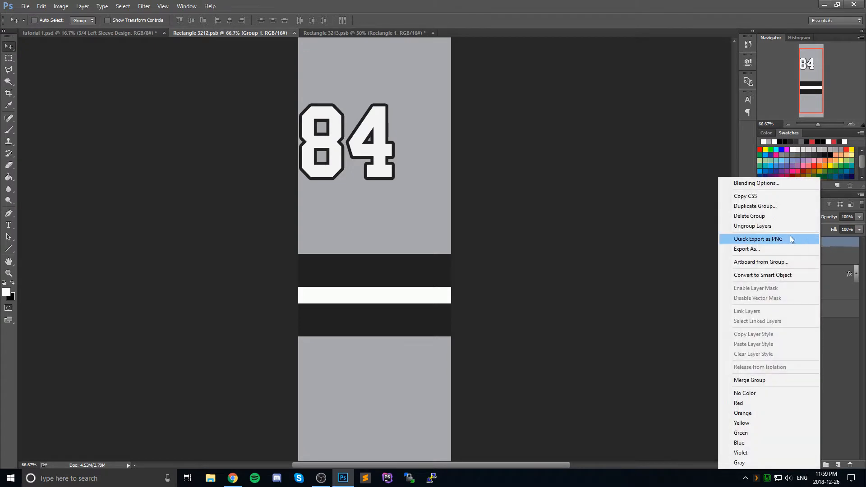
{"action": "left_click", "coordinate": [757, 207]}
{"action": "left_click", "coordinate": [419, 182]}
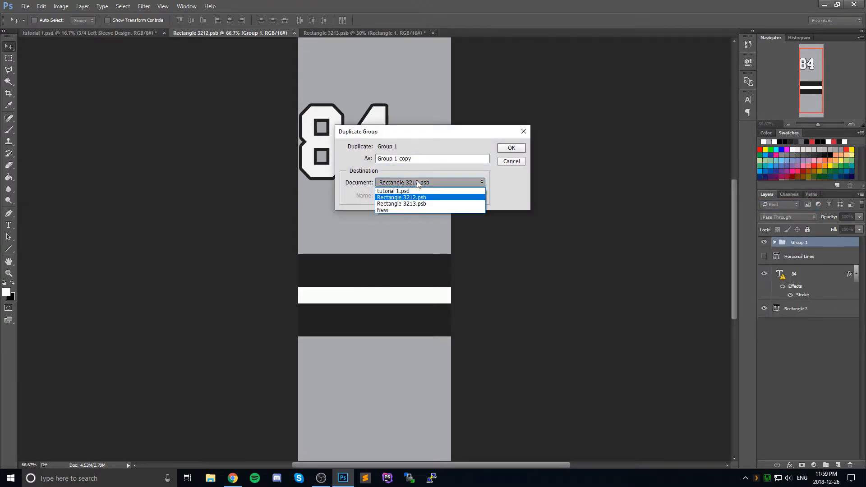
{"action": "left_click", "coordinate": [416, 204]}
{"action": "left_click", "coordinate": [509, 151]}
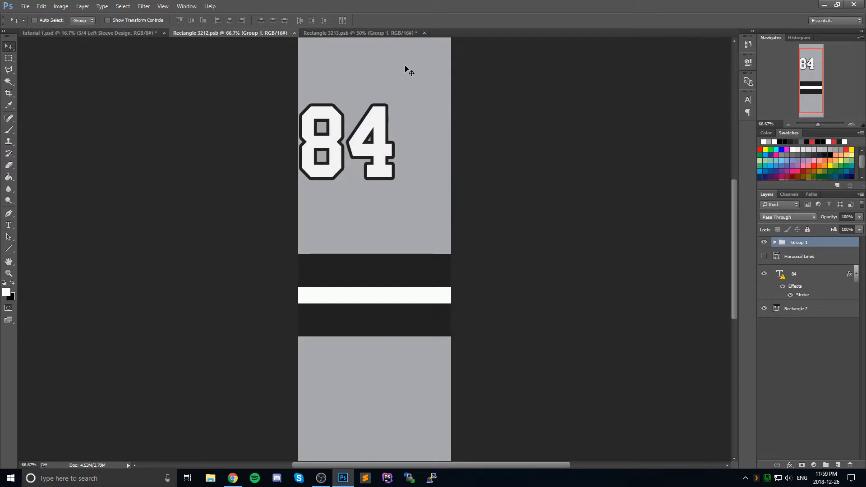
{"action": "left_click", "coordinate": [388, 34]}
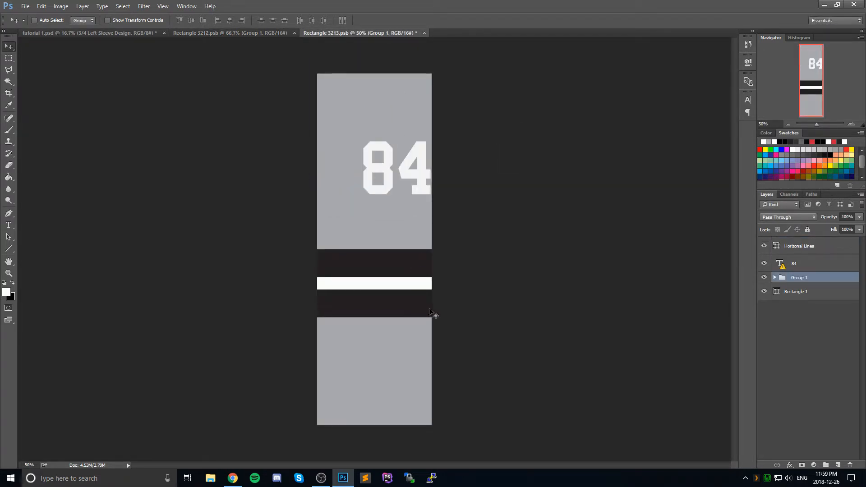
Step: Copy the layer style of the right sleeve's 84 text and paste it onto the left sleeve's 84 layer
{"action": "left_click", "coordinate": [231, 33]}
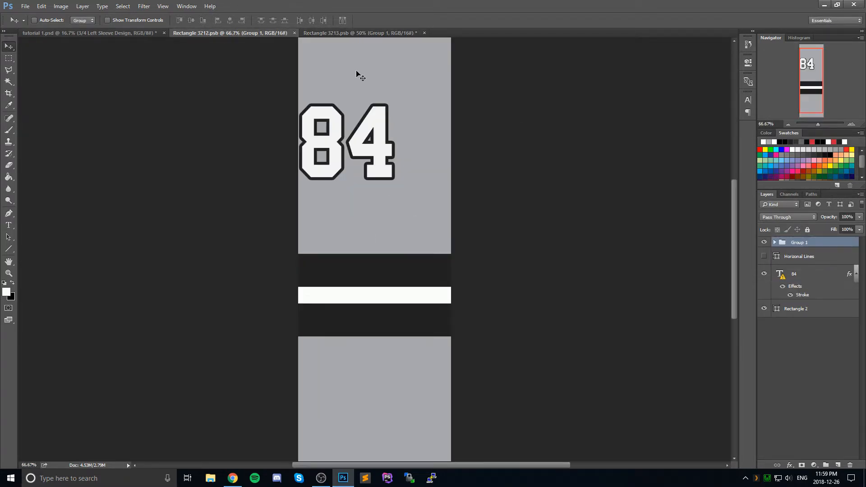
{"action": "right_click", "coordinate": [809, 277]}
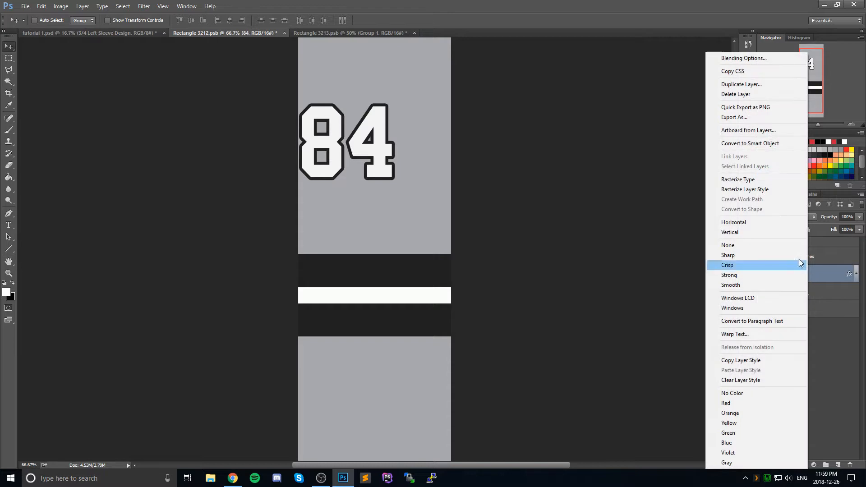
{"action": "left_click", "coordinate": [757, 361]}
{"action": "left_click", "coordinate": [350, 33]}
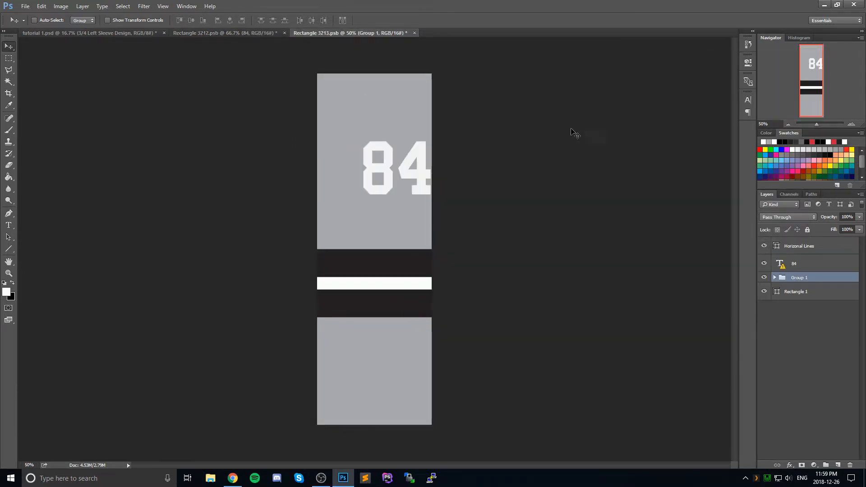
{"action": "right_click", "coordinate": [800, 261]}
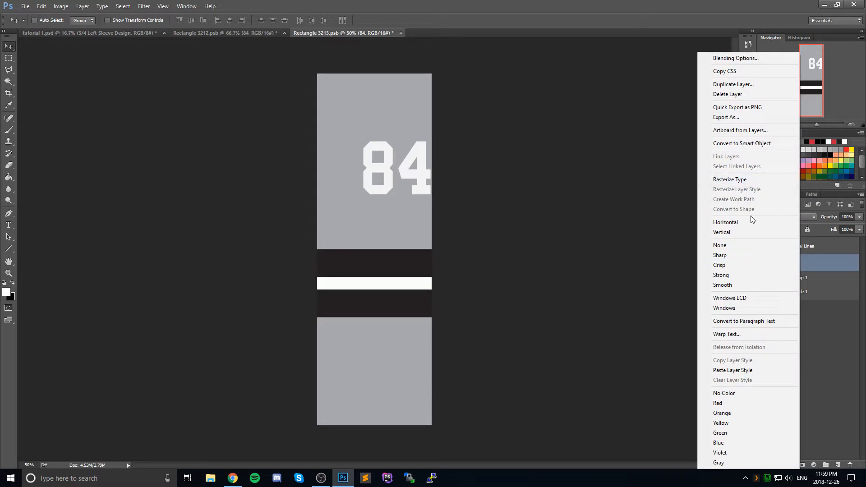
{"action": "left_click", "coordinate": [747, 372]}
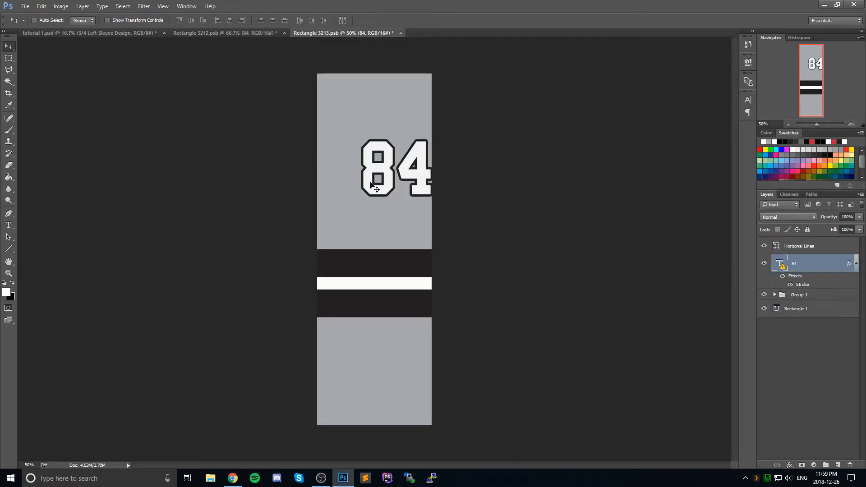
Step: Save both sleeve documents, Rectangle 3213.psb and Rectangle 3212.psb, and return to the tutorial 1.psd mockup
{"action": "key", "text": "ctrl+s"}
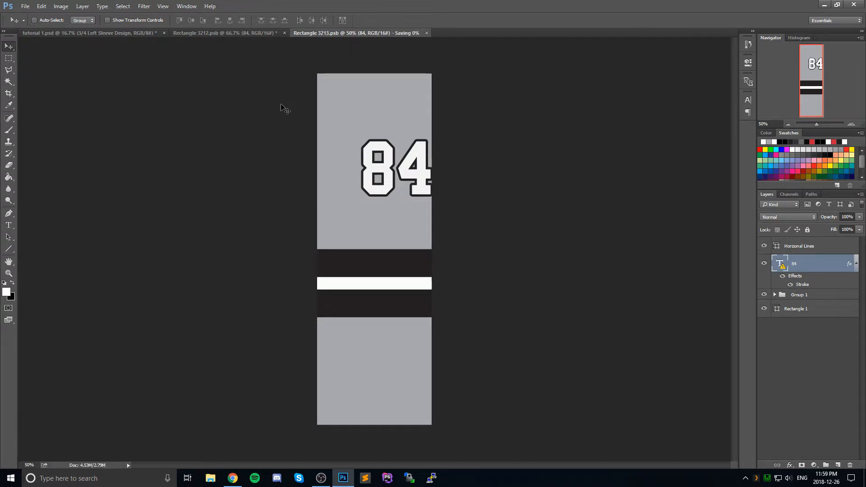
{"action": "left_click", "coordinate": [242, 33]}
{"action": "key", "text": "ctrl+s"}
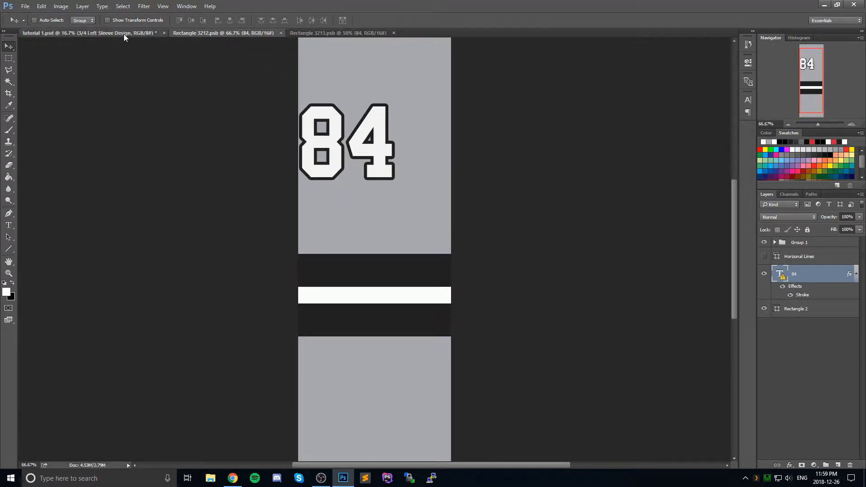
{"action": "left_click", "coordinate": [123, 34]}
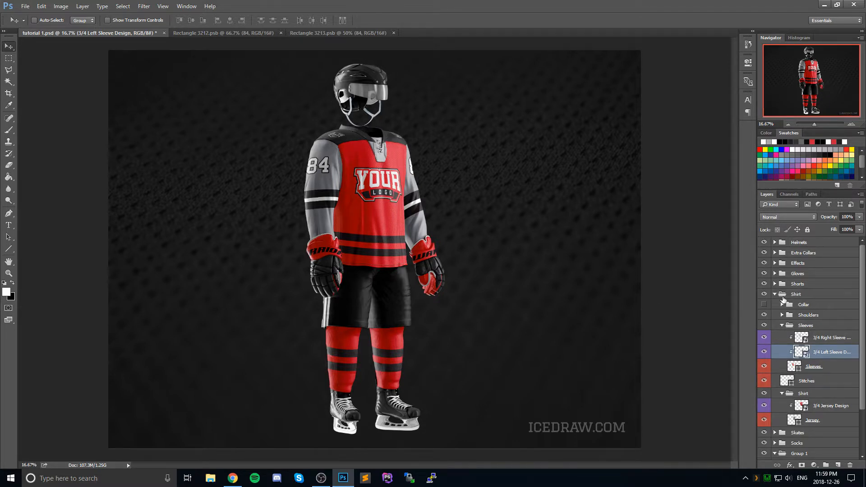
Step: Collapse the Sleeves group, open the 3/4 Jersey Design smart object, and close Rectangle 3212.psb
{"action": "left_click", "coordinate": [783, 326]}
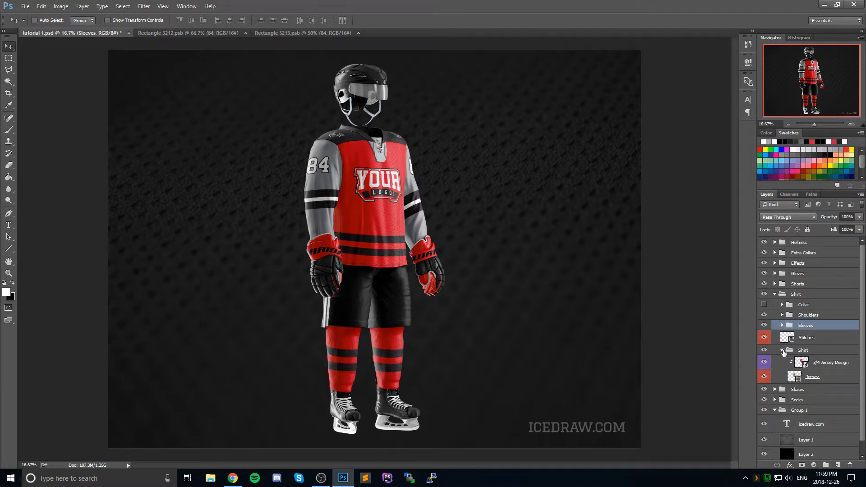
{"action": "left_click", "coordinate": [803, 352]}
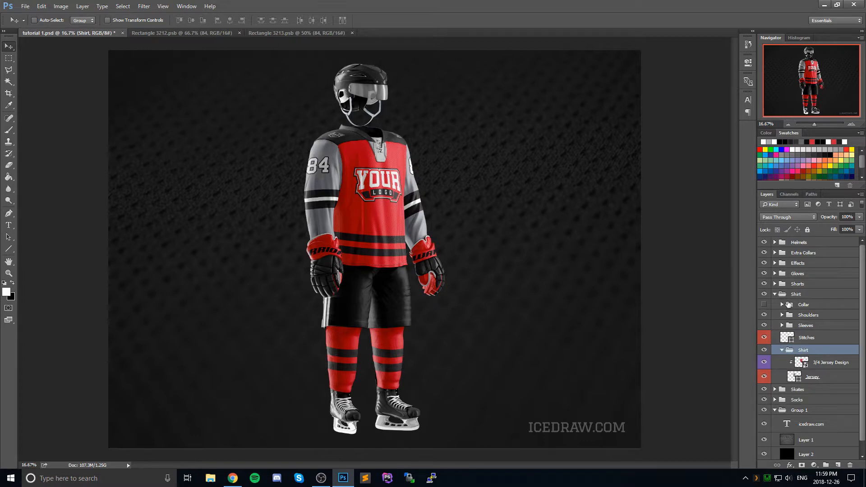
{"action": "double_click", "coordinate": [801, 362]}
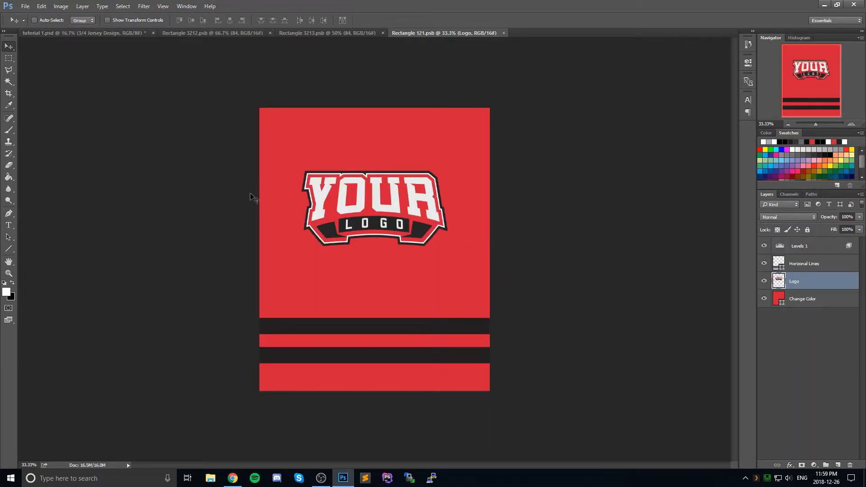
{"action": "left_click", "coordinate": [254, 33]}
{"action": "left_click", "coordinate": [269, 33]}
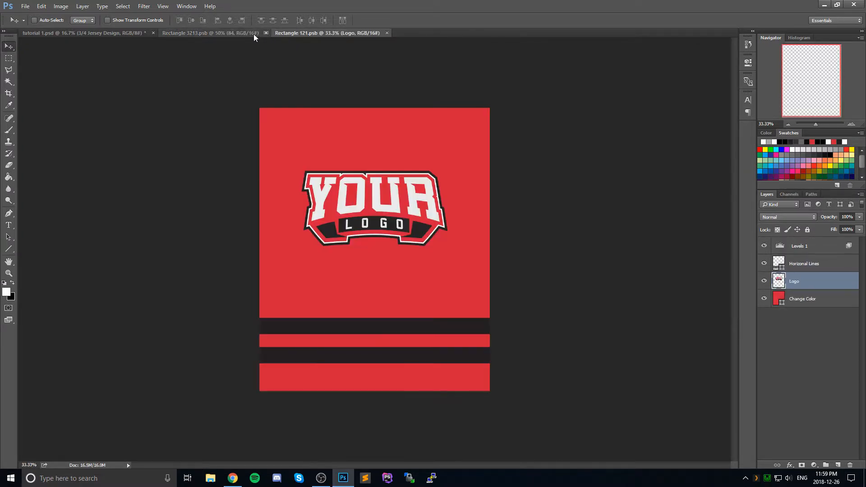
Step: Duplicate the left sleeve's stripe group, Group 1, into the jersey document Rectangle 121.psb
{"action": "left_click", "coordinate": [248, 33]}
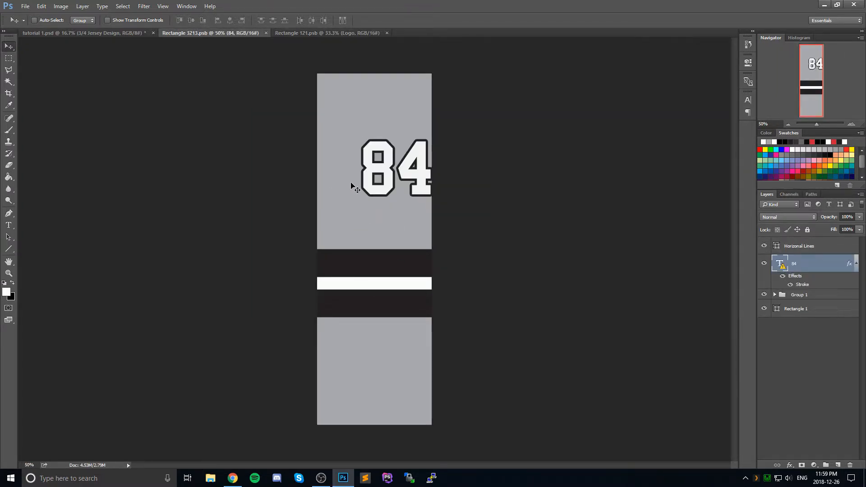
{"action": "left_click", "coordinate": [816, 247]}
{"action": "left_click", "coordinate": [806, 294]}
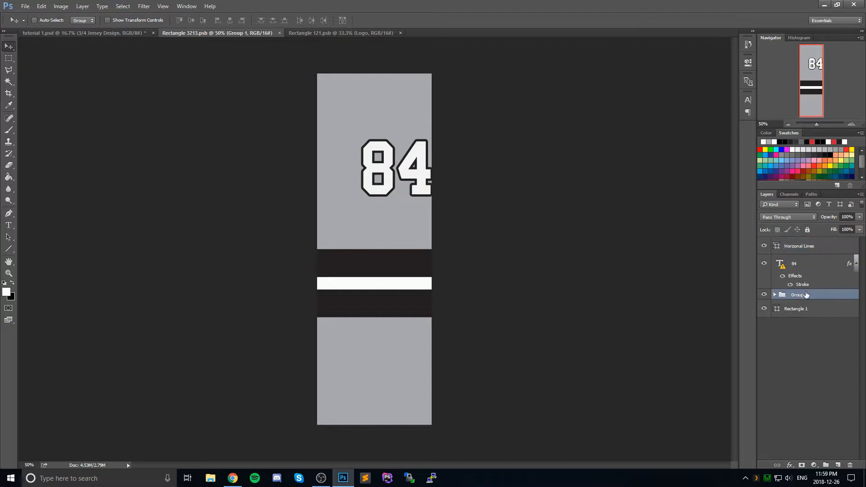
{"action": "right_click", "coordinate": [812, 297]}
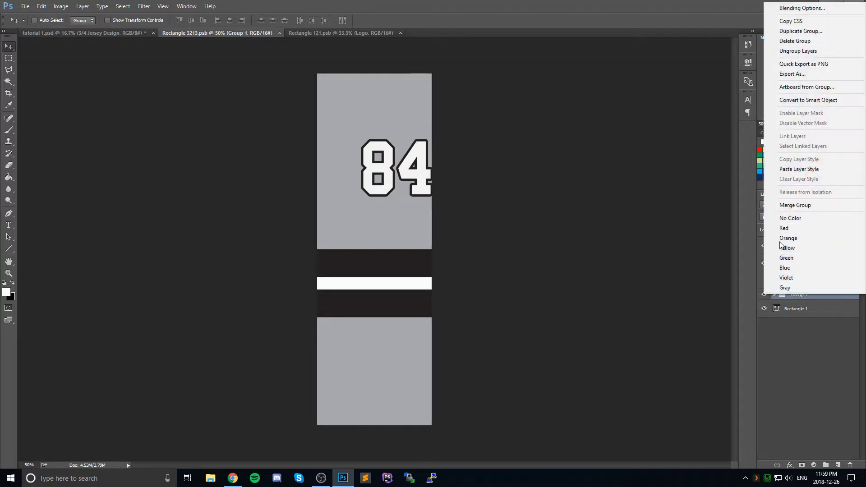
{"action": "left_click", "coordinate": [801, 31]}
{"action": "left_click", "coordinate": [392, 183]}
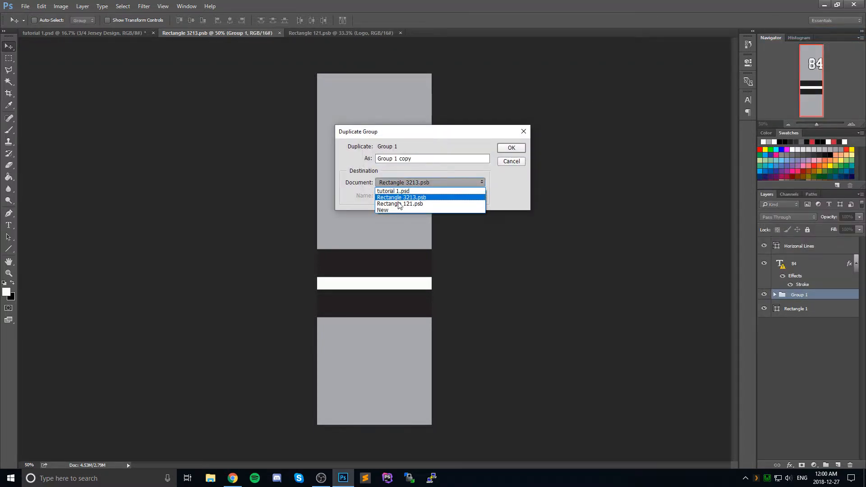
{"action": "left_click", "coordinate": [404, 205]}
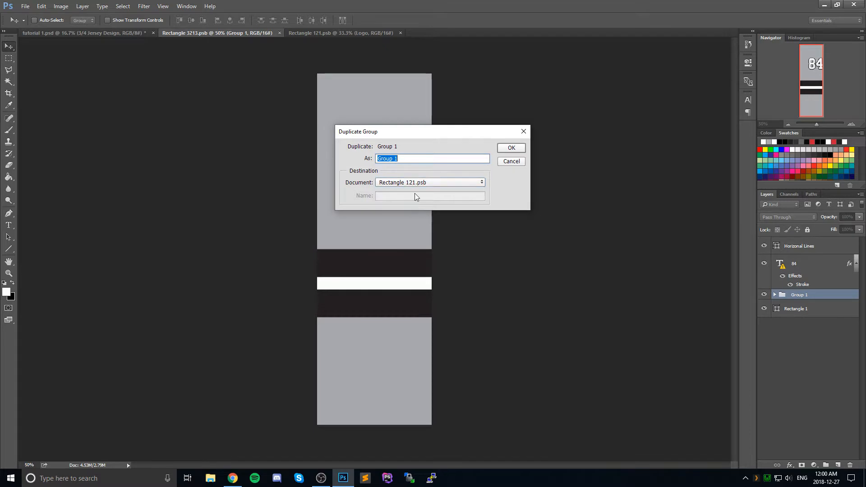
{"action": "left_click", "coordinate": [512, 148]}
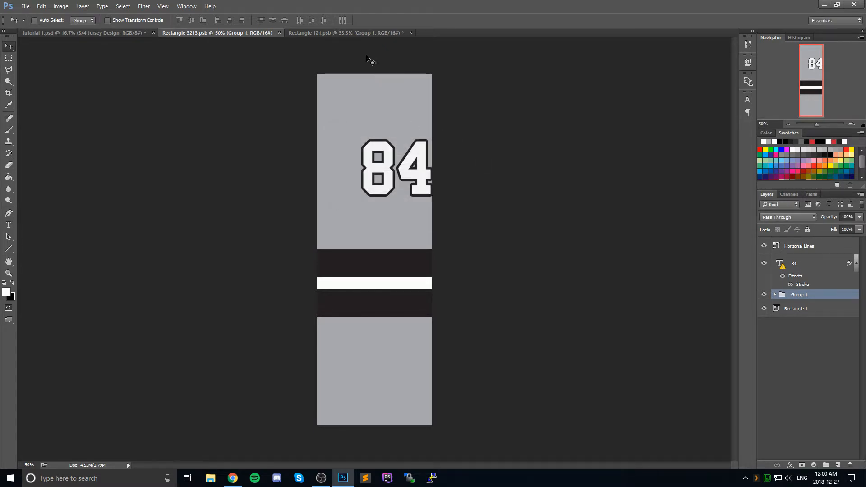
Step: Position and stretch the stripe group across the jersey's full width over the original stripes, and hide the Horizonal Lines layer
{"action": "left_click_drag", "start_coordinate": [335, 251], "coordinate": [549, 341]}
{"action": "key", "text": "ctrl+t"}
{"action": "left_click_drag", "start_coordinate": [276, 339], "coordinate": [204, 341]}
{"action": "left_click", "coordinate": [13, 47]}
{"action": "left_click", "coordinate": [388, 182]}
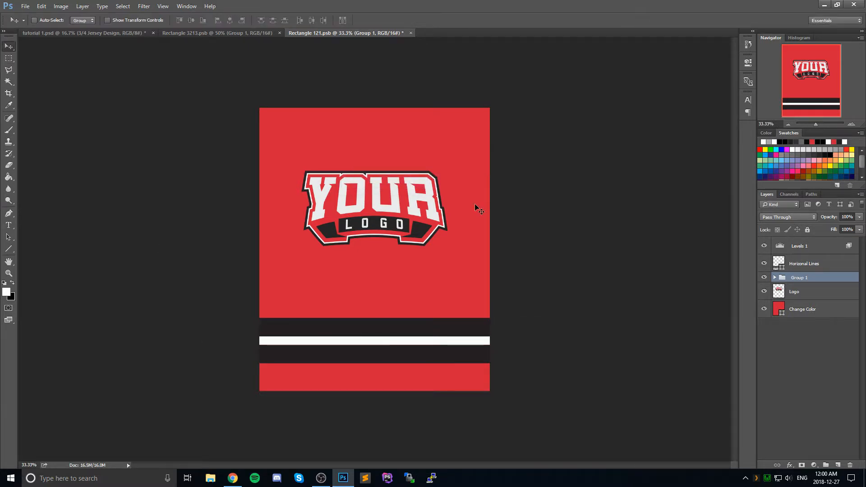
{"action": "left_click", "coordinate": [765, 264]}
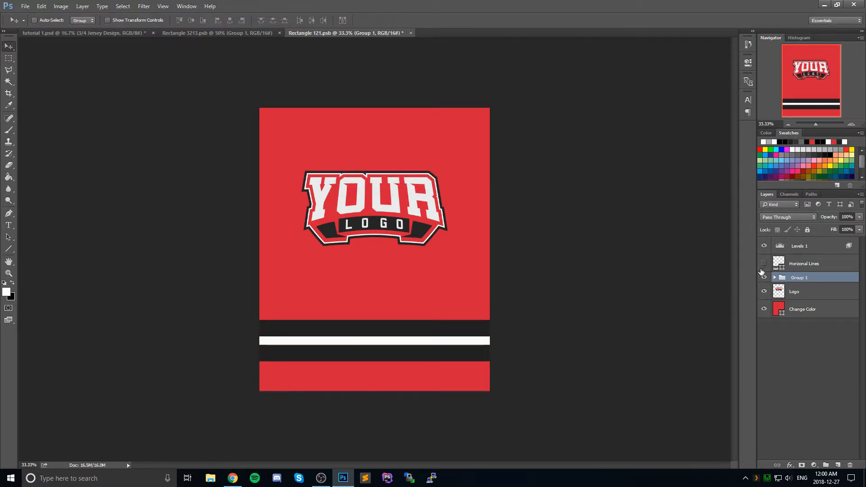
Step: Recolor the jersey's Change Color layer with the light gray from the recent swatches
{"action": "double_click", "coordinate": [777, 310]}
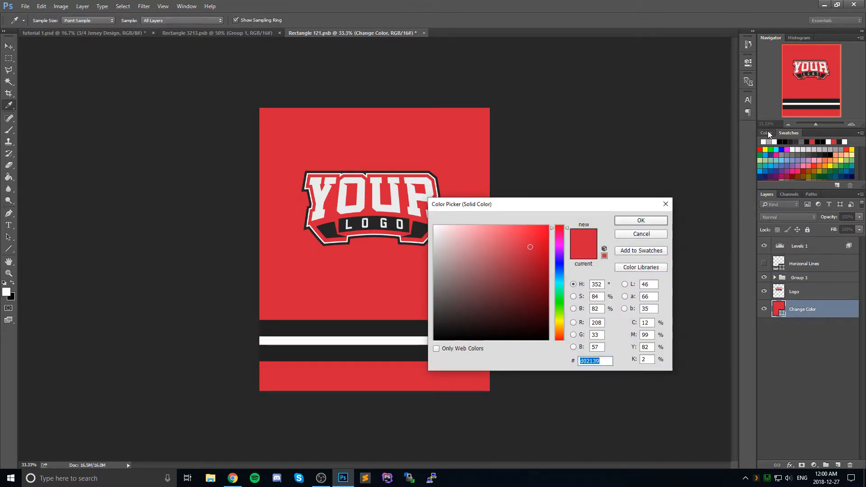
{"action": "left_click", "coordinate": [770, 142]}
{"action": "left_click", "coordinate": [646, 221]}
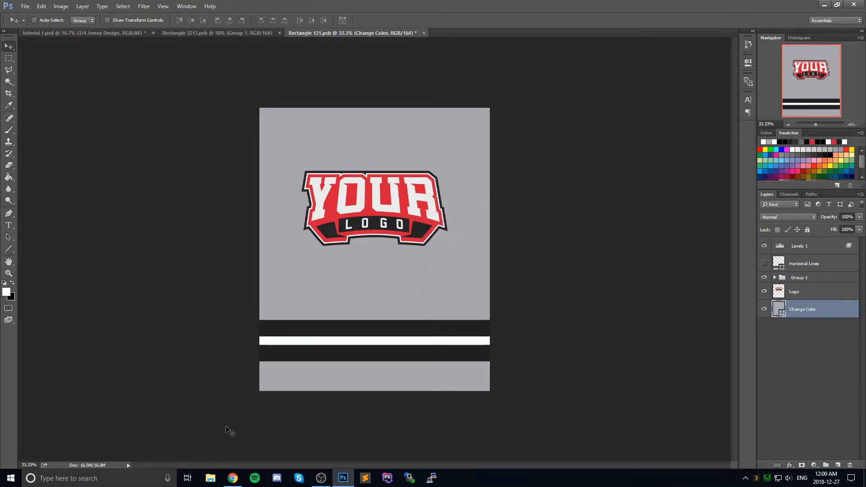
Step: Switch to Chrome and copy the Los Angeles Kings alternate crown logo image from the SportsLogos.net page
{"action": "left_click", "coordinate": [232, 478]}
{"action": "left_click", "coordinate": [280, 3]}
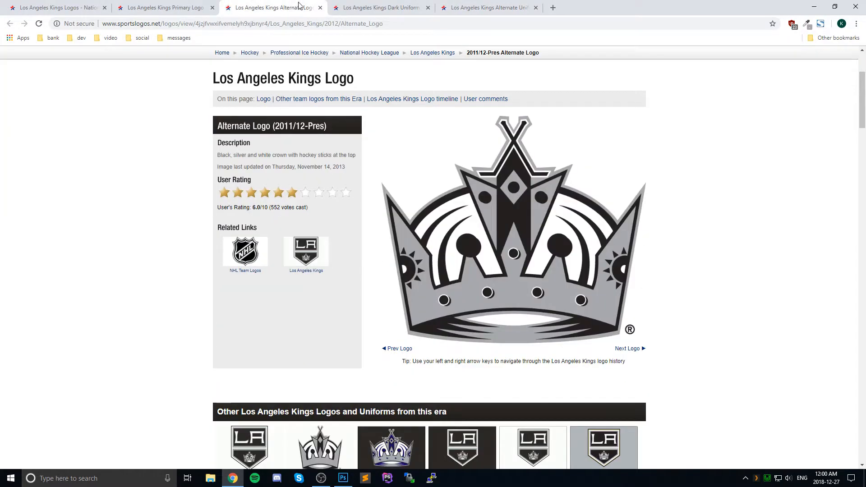
{"action": "scroll", "coordinate": [482, 199], "scroll_direction": "up", "scroll_amount": 1}
{"action": "right_click", "coordinate": [504, 266]}
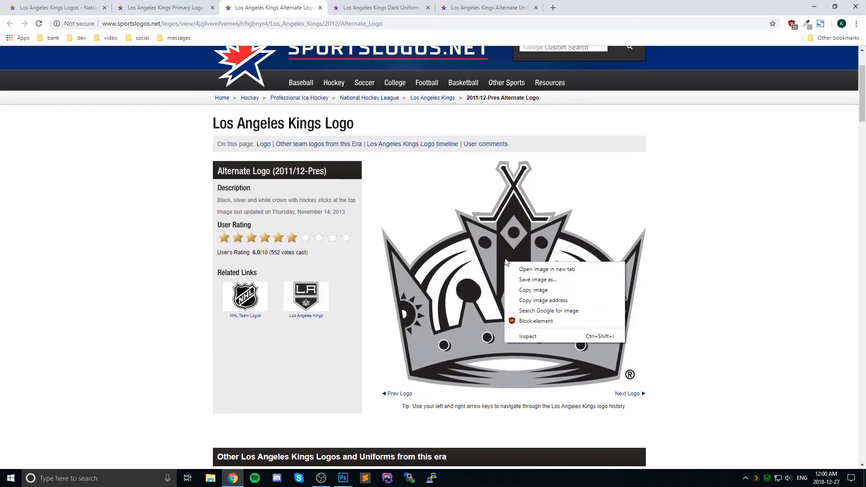
{"action": "scroll", "coordinate": [699, 220], "scroll_direction": "down", "scroll_amount": 1}
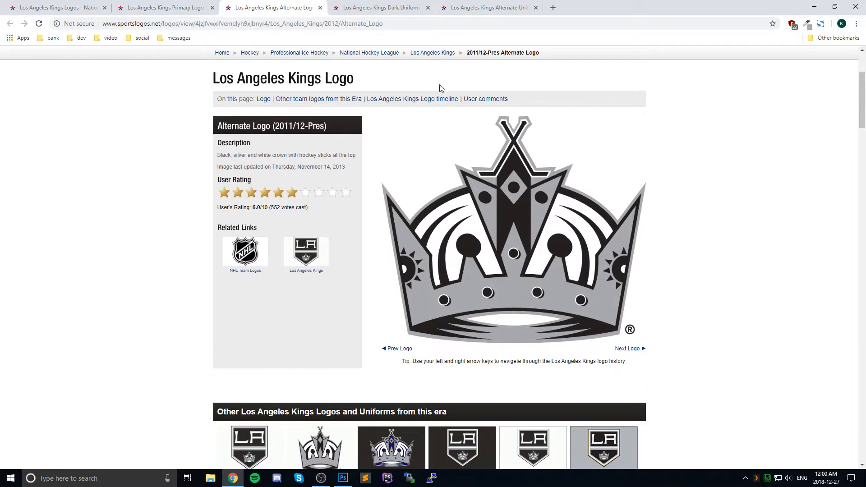
{"action": "left_click", "coordinate": [166, 7]}
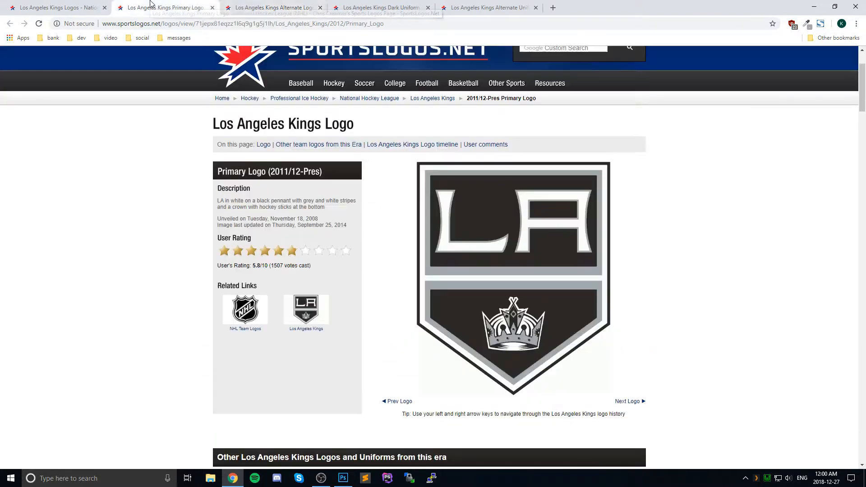
{"action": "left_click", "coordinate": [261, 8]}
{"action": "right_click", "coordinate": [518, 224]}
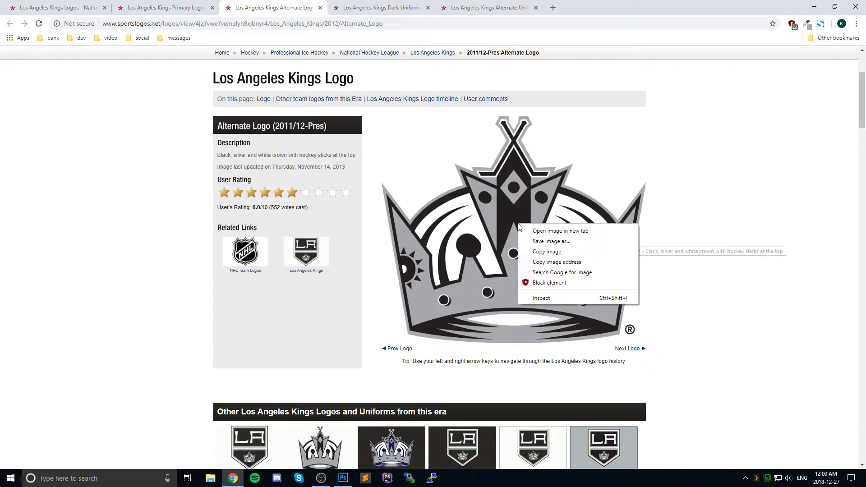
{"action": "left_click", "coordinate": [550, 255]}
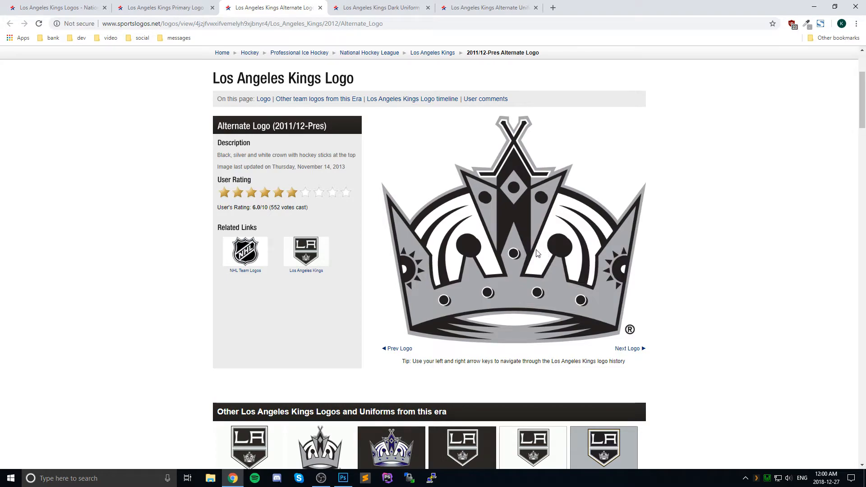
Step: Return to Photoshop, create a 732 x 629 pixel document from the Clipboard preset, and paste the crown logo into it
{"action": "left_click", "coordinate": [344, 477]}
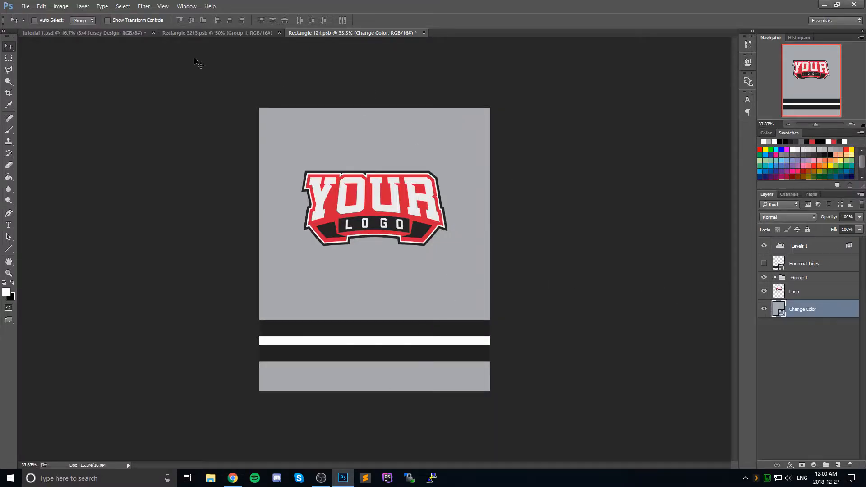
{"action": "left_click", "coordinate": [25, 6]}
{"action": "left_click", "coordinate": [27, 17]}
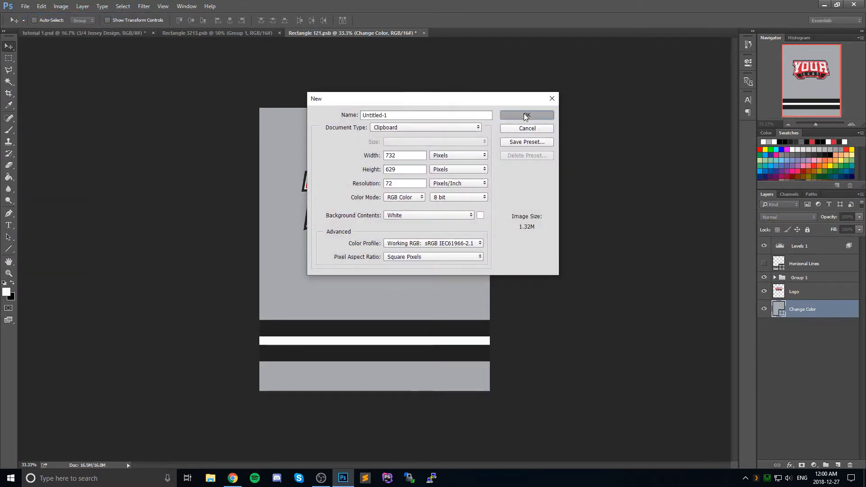
{"action": "left_click", "coordinate": [526, 115]}
{"action": "key", "text": "ctrl+v"}
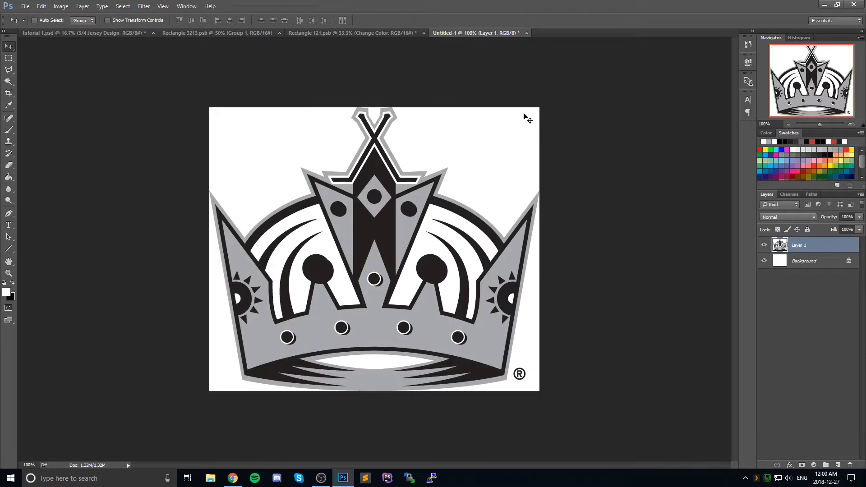
Step: Enlarge the crown document's canvas by a small margin on every side
{"action": "left_click", "coordinate": [61, 6]}
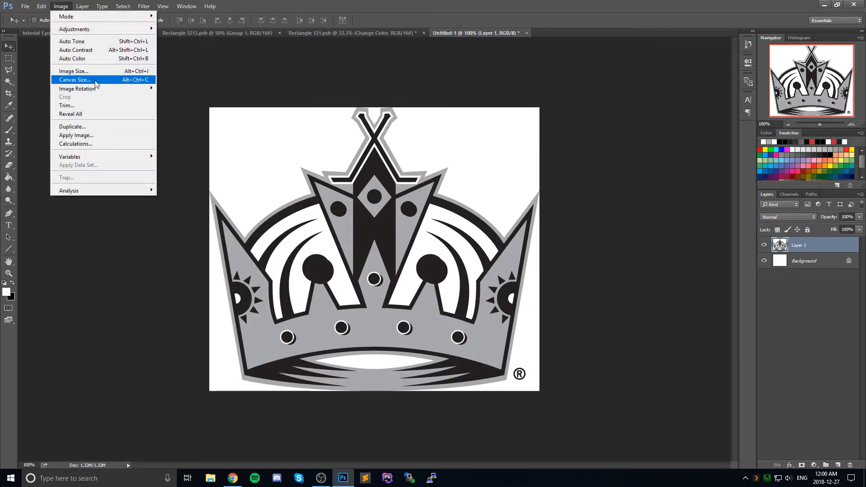
{"action": "left_click", "coordinate": [72, 79]}
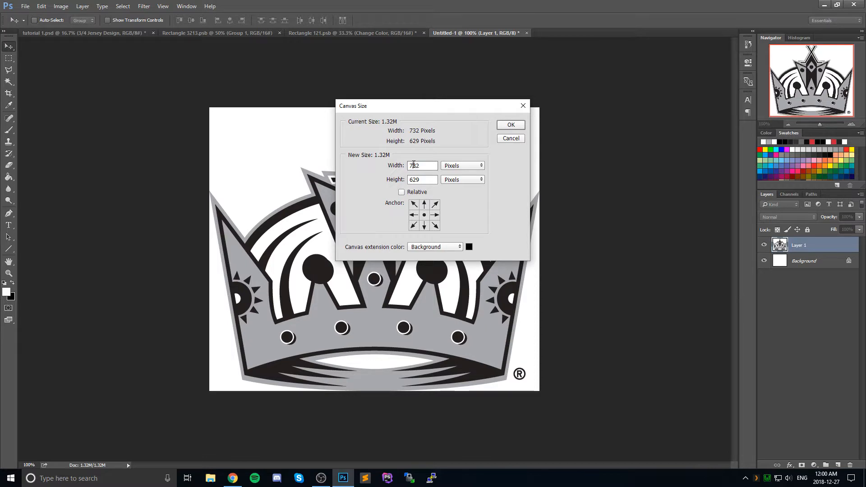
{"action": "left_click", "coordinate": [418, 183]}
{"action": "left_click", "coordinate": [508, 125]}
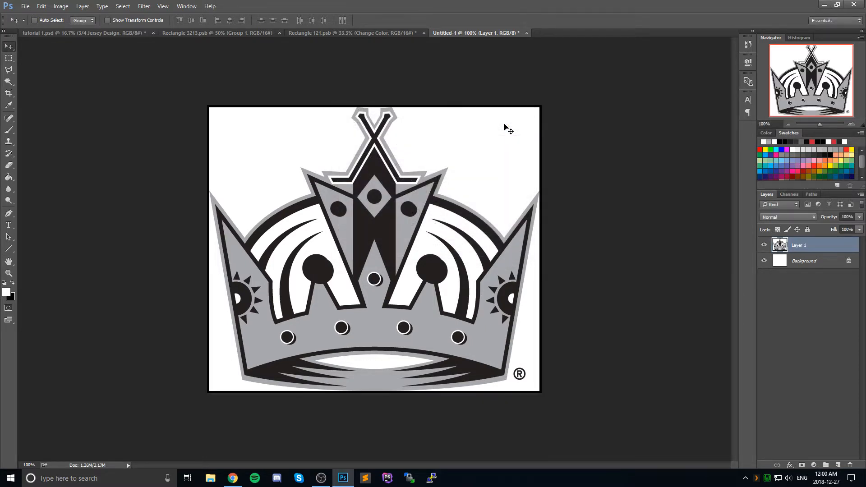
Step: Sample the white around the crown and fill the Background layer with it
{"action": "left_click", "coordinate": [807, 261]}
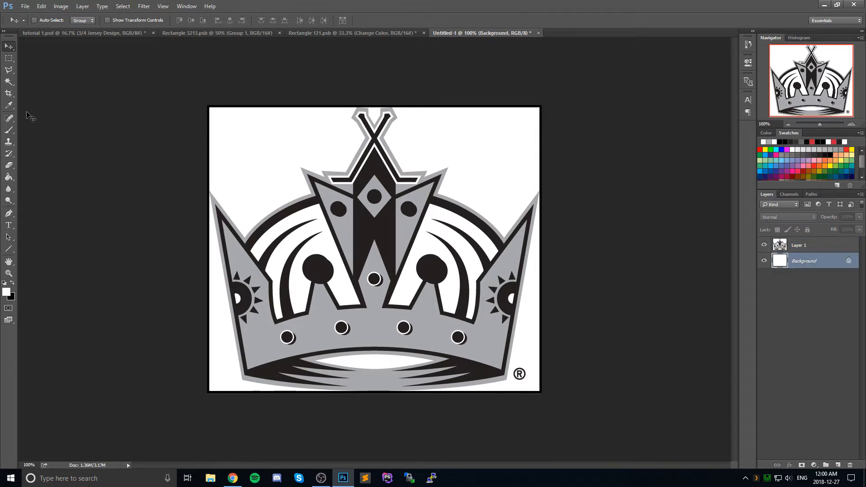
{"action": "left_click", "coordinate": [9, 105]}
{"action": "left_click", "coordinate": [283, 144]}
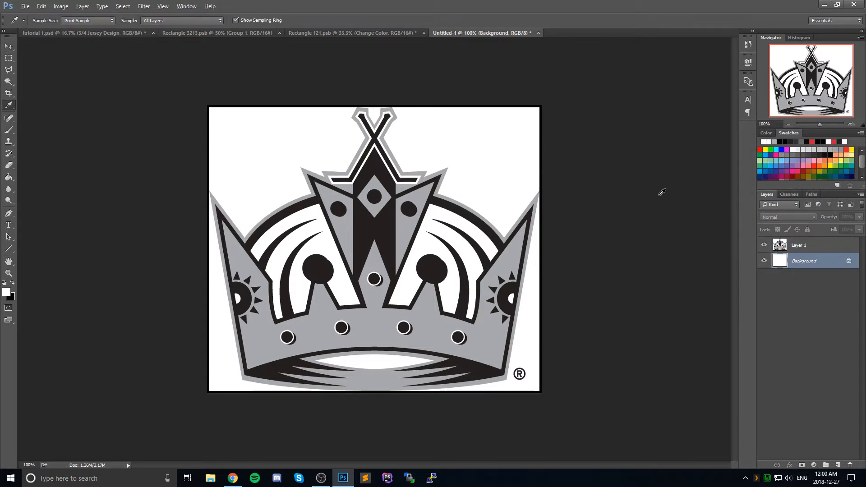
{"action": "key", "text": "alt+BackSpace"}
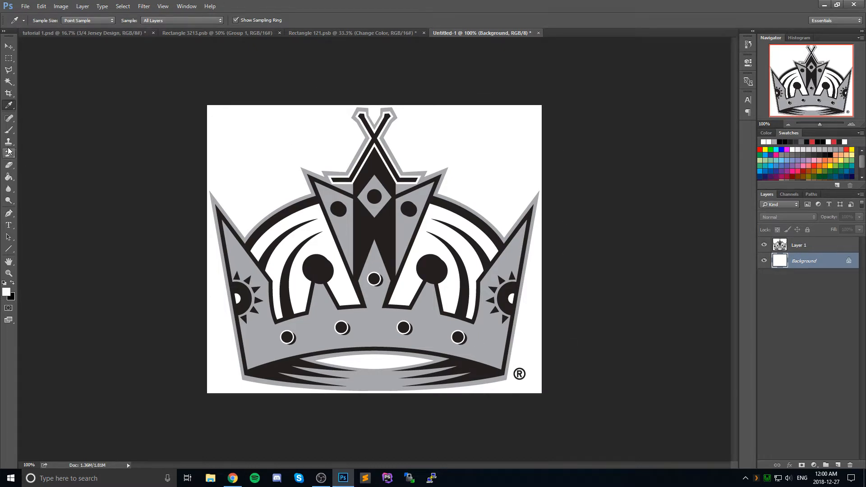
Step: Paint over the ® mark beside the crown with white on Layer 1
{"action": "left_click", "coordinate": [8, 130]}
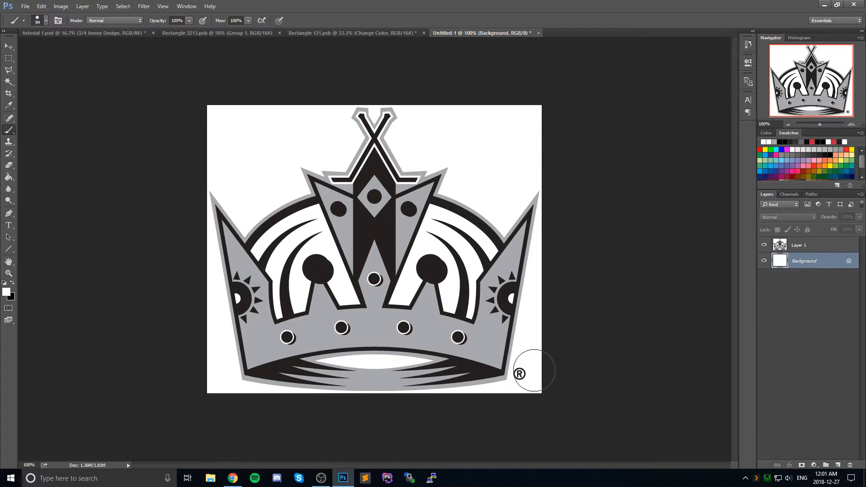
{"action": "left_click", "coordinate": [805, 247]}
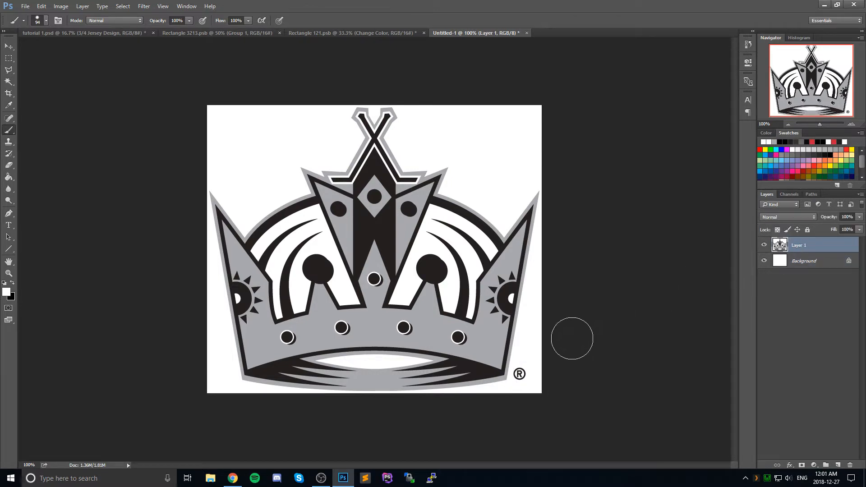
{"action": "left_click", "coordinate": [523, 374]}
Step: Merge the crown's Layer 1 down into the Background layer
{"action": "left_click", "coordinate": [9, 83]}
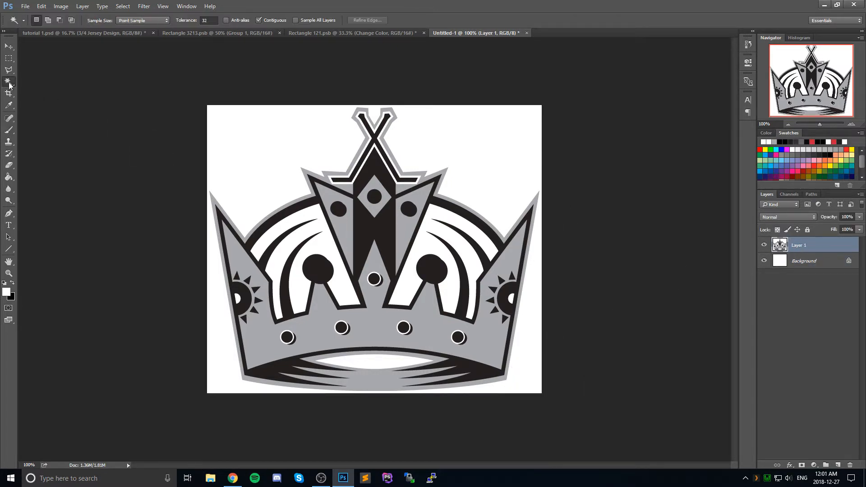
{"action": "left_click", "coordinate": [289, 143]}
{"action": "key", "text": "ctrl+s"}
{"action": "key", "text": "Escape"}
{"action": "key", "text": "ctrl+e"}
{"action": "key", "text": "ctrl+z"}
{"action": "key", "text": "ctrl+z"}
Step: Duplicate the Background layer, hide the original, and select the white area around the crown with the Magic Wand
{"action": "left_click_drag", "start_coordinate": [804, 253], "coordinate": [837, 465]}
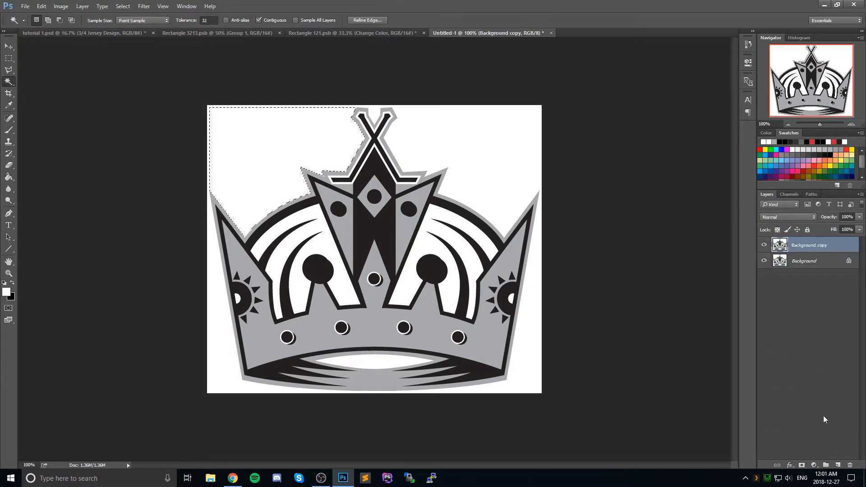
{"action": "left_click", "coordinate": [764, 261]}
{"action": "key", "text": "ctrl+d"}
{"action": "left_click", "coordinate": [490, 143]}
{"action": "key", "text": "ctrl+d"}
{"action": "left_click", "coordinate": [289, 137]}
Step: Try contracting the white-area selection by 2 pixels, then deselect and delete the Background copy layer
{"action": "left_click", "coordinate": [123, 7]}
{"action": "mouse_move", "coordinate": [135, 123]}
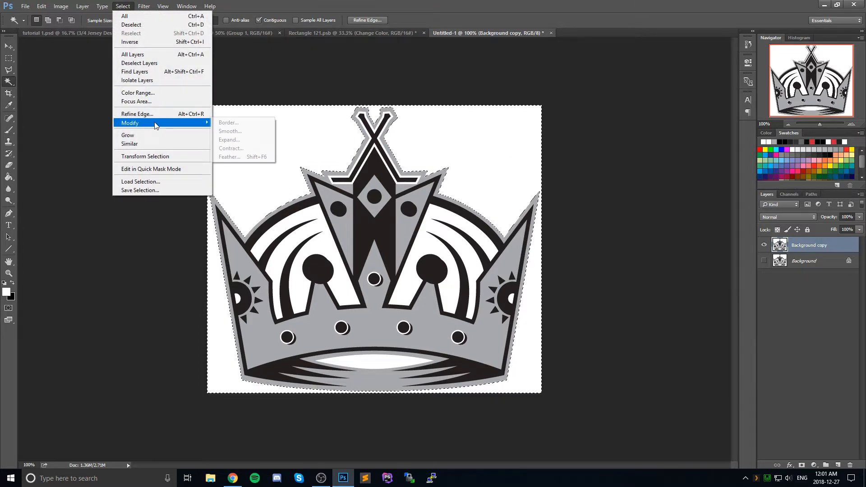
{"action": "left_click", "coordinate": [235, 149]}
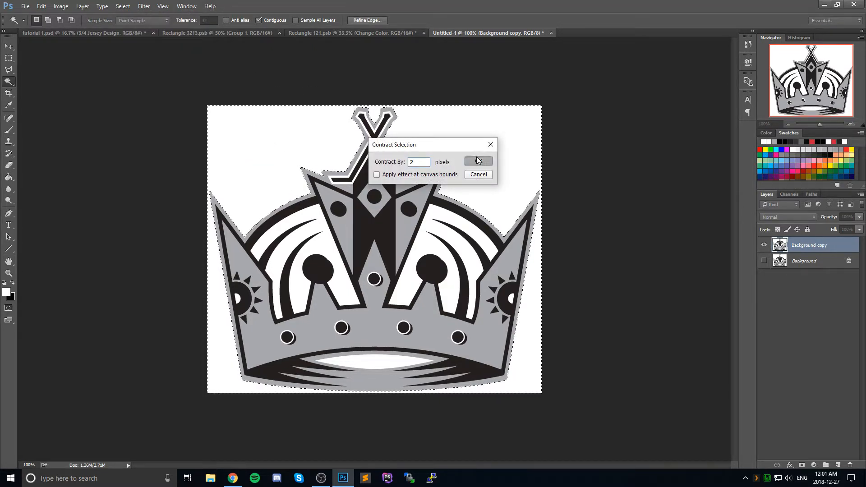
{"action": "key", "text": "Return"}
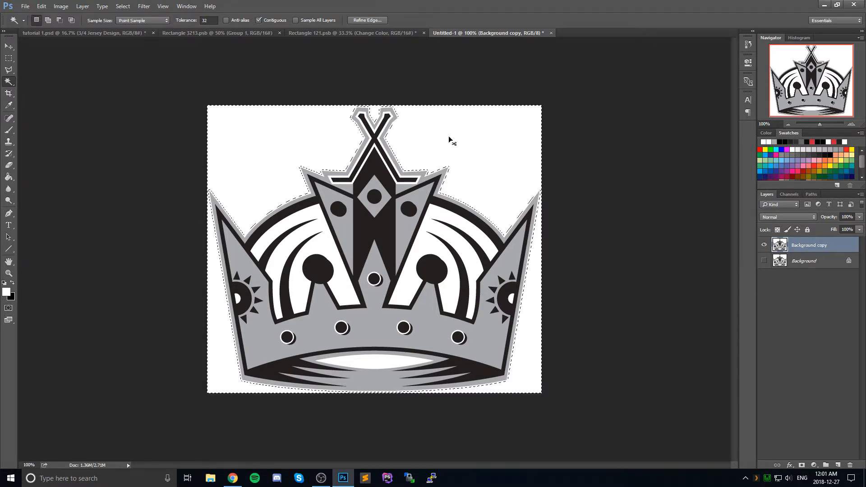
{"action": "key", "text": "ctrl+d"}
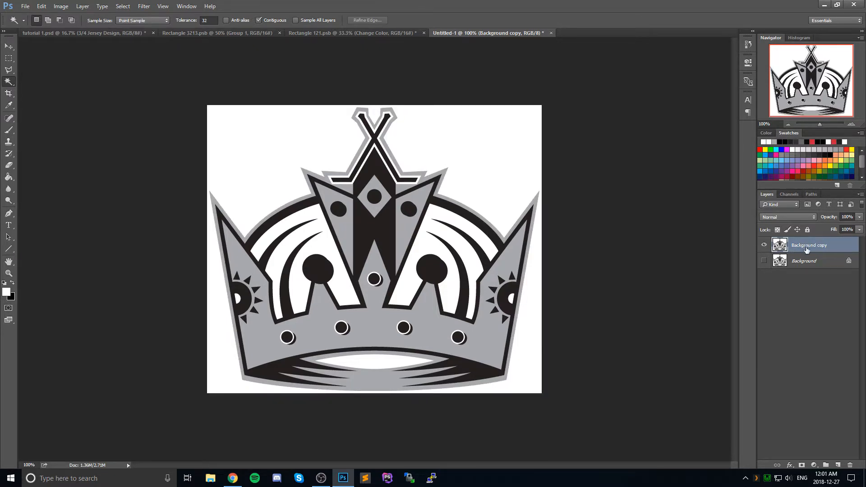
{"action": "left_click_drag", "start_coordinate": [806, 250], "coordinate": [849, 465]}
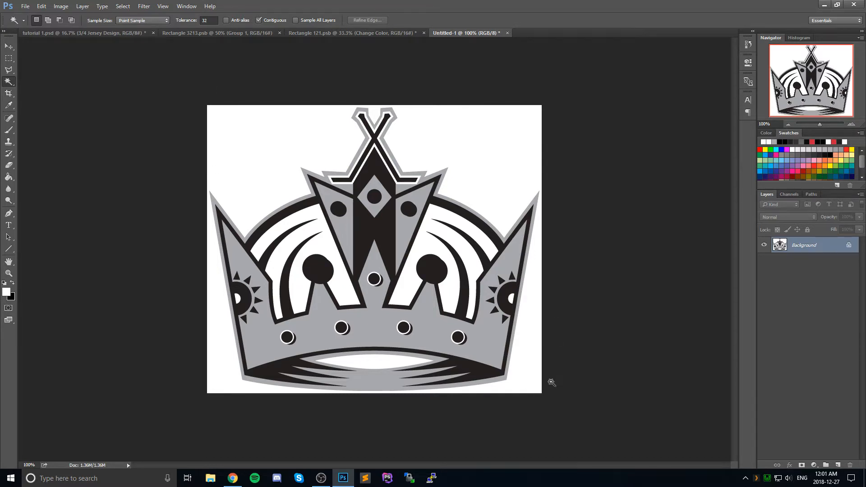
Step: On a new copy of the Background layer with the original hidden, select the crown's outline and contract the selection by 2 pixels
{"action": "left_click_drag", "start_coordinate": [799, 241], "coordinate": [837, 465]}
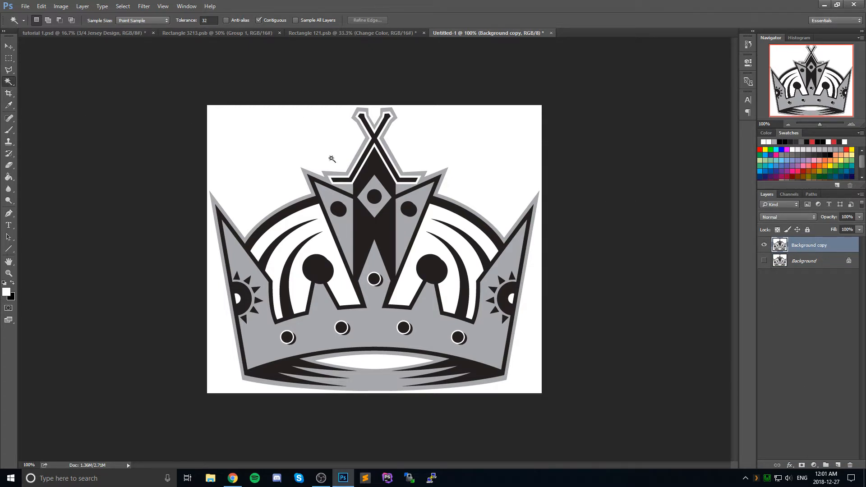
{"action": "left_click", "coordinate": [297, 143]}
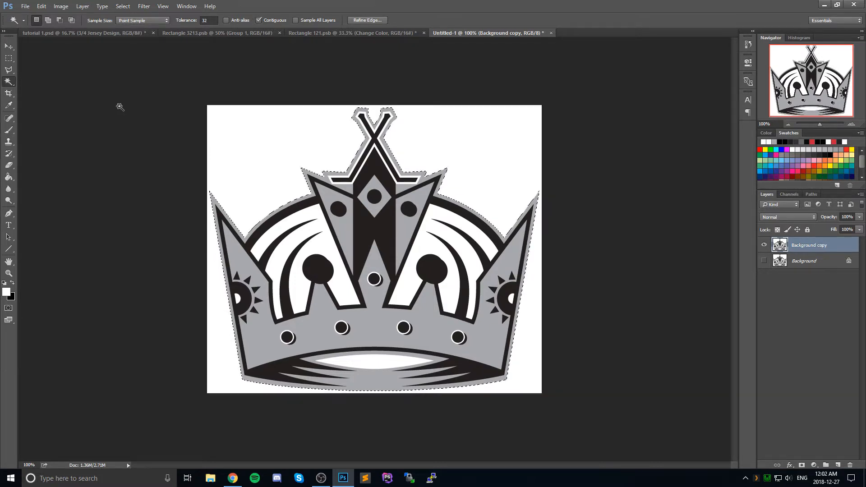
{"action": "left_click", "coordinate": [129, 6]}
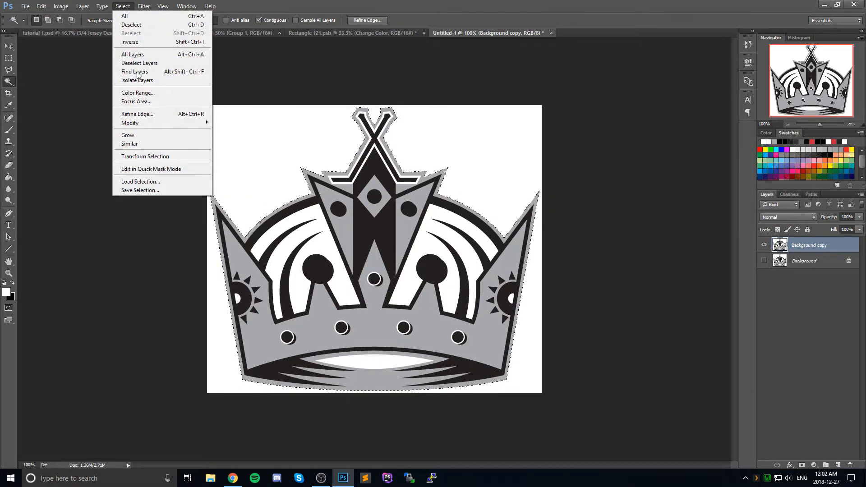
{"action": "mouse_move", "coordinate": [199, 123]}
{"action": "left_click", "coordinate": [235, 157]}
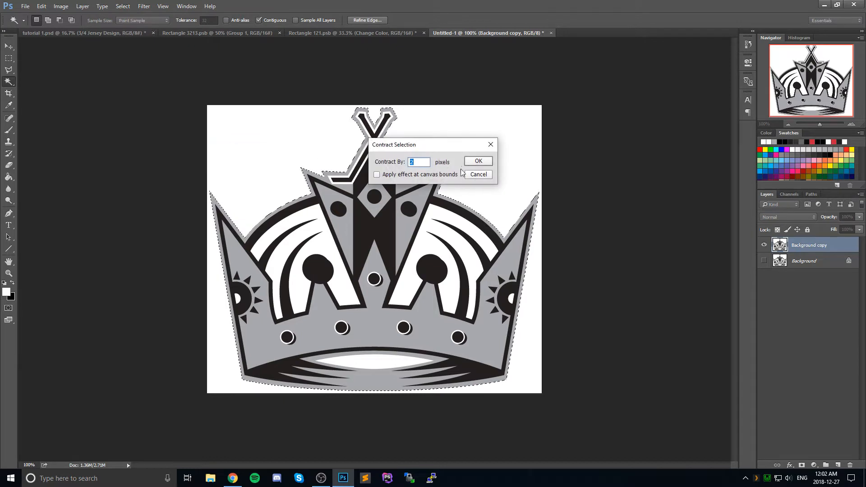
{"action": "left_click", "coordinate": [477, 161]}
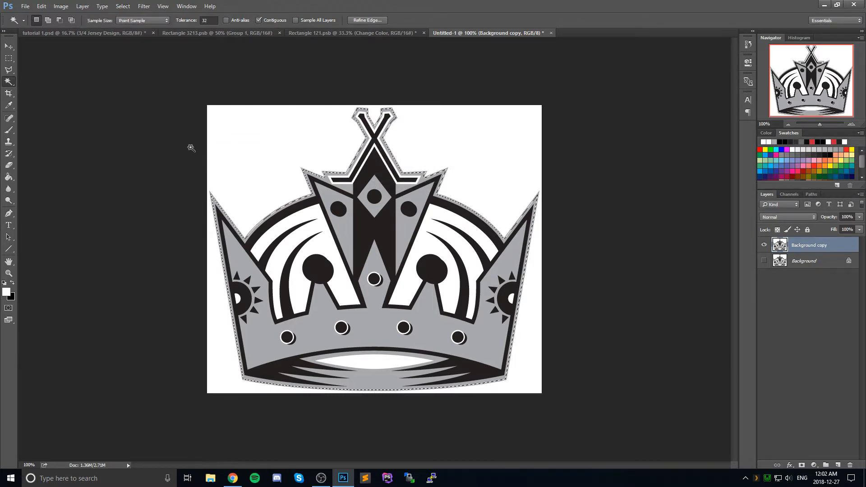
Step: Invert the selection, delete the white area outside the crown, and deselect
{"action": "key", "text": "ctrl+shift+i"}
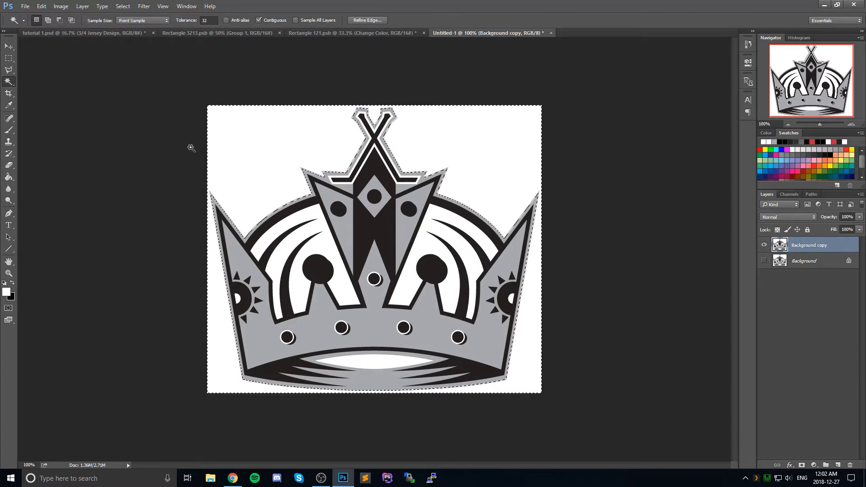
{"action": "key", "text": "Delete"}
{"action": "key", "text": "ctrl+d"}
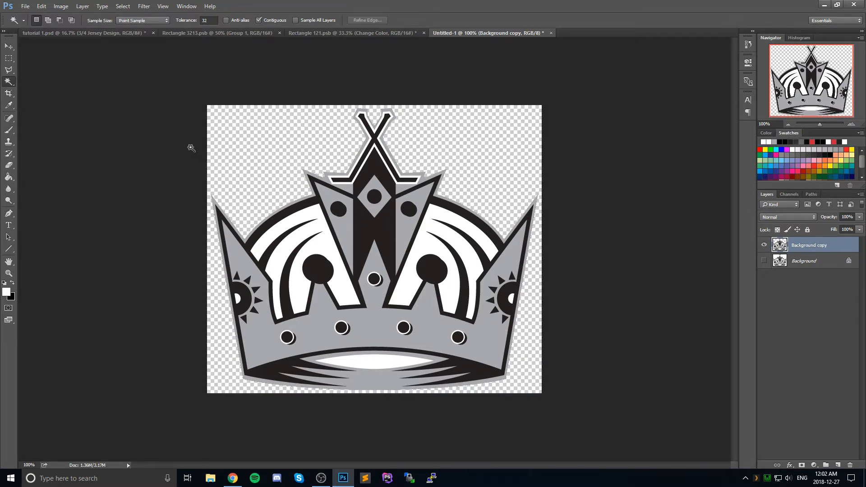
Step: Copy the cut-out crown from the Background copy layer and paste it above the Logo layer in Rectangle 121.psb
{"action": "left_click", "coordinate": [9, 47]}
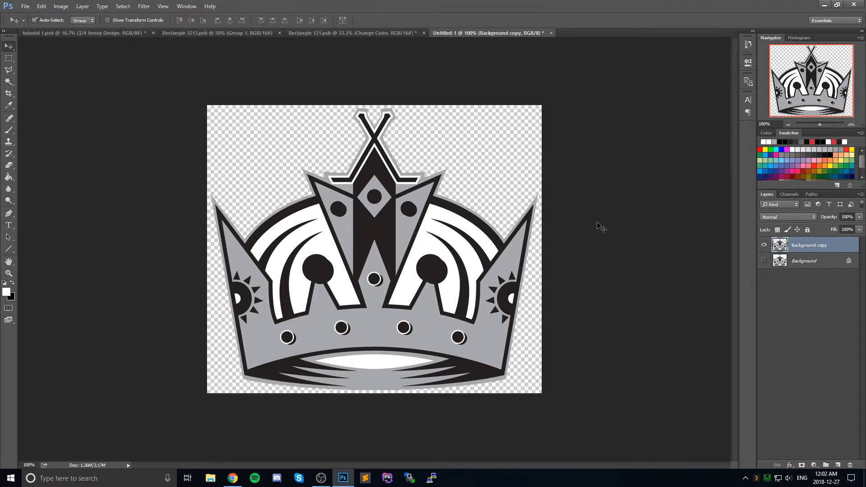
{"action": "key", "text": "ctrl+a"}
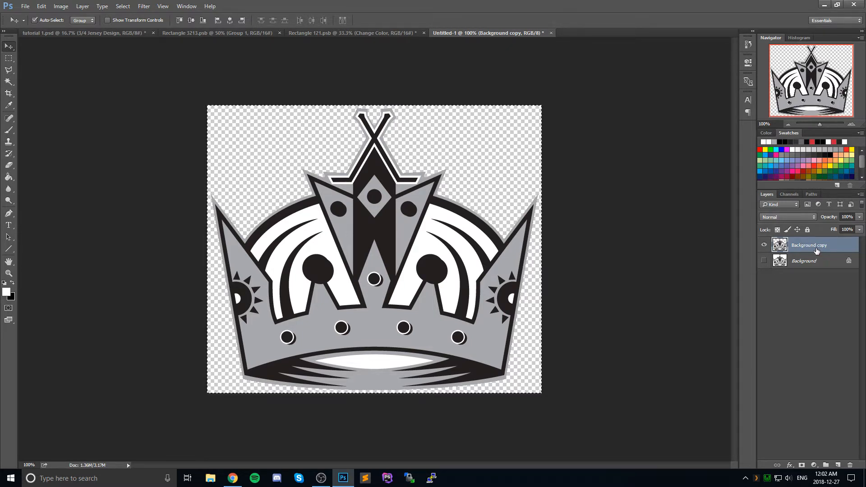
{"action": "left_click", "coordinate": [318, 32]}
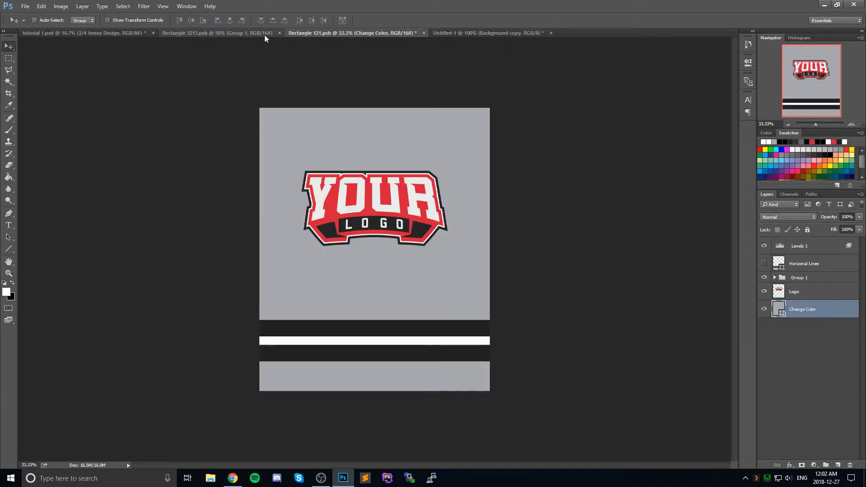
{"action": "left_click_drag", "start_coordinate": [675, 233], "coordinate": [830, 299]}
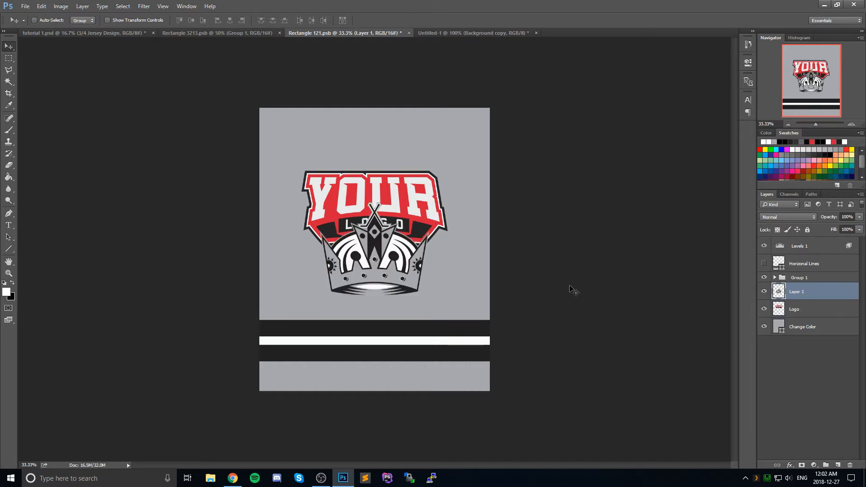
Step: Move the crown up over the placeholder logo, scale it to about 112%, and hide the Logo layer
{"action": "left_click_drag", "start_coordinate": [381, 256], "coordinate": [382, 215]}
{"action": "key", "text": "ctrl+t"}
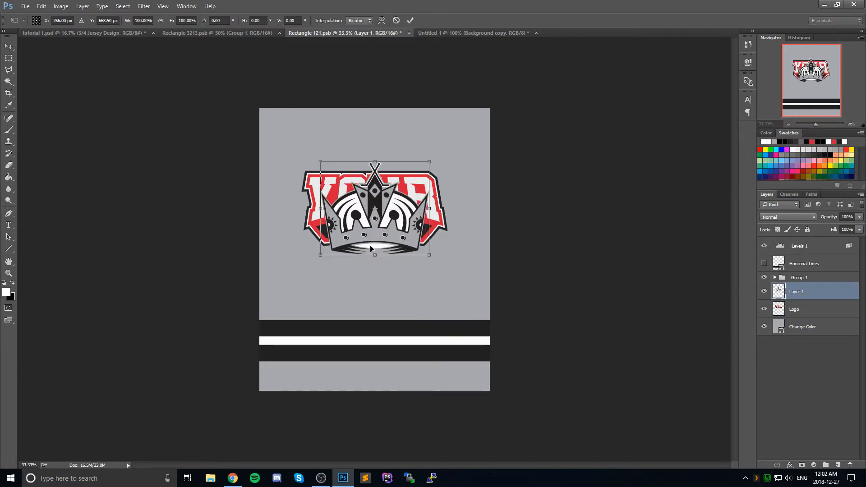
{"action": "mouse_move", "coordinate": [321, 256]}
{"action": "left_mouse_down"}
{"action": "mouse_move", "coordinate": [297, 274]}
{"action": "mouse_move", "coordinate": [308, 266]}
{"action": "left_mouse_up"}
{"action": "left_click_drag", "start_coordinate": [383, 255], "coordinate": [391, 254]}
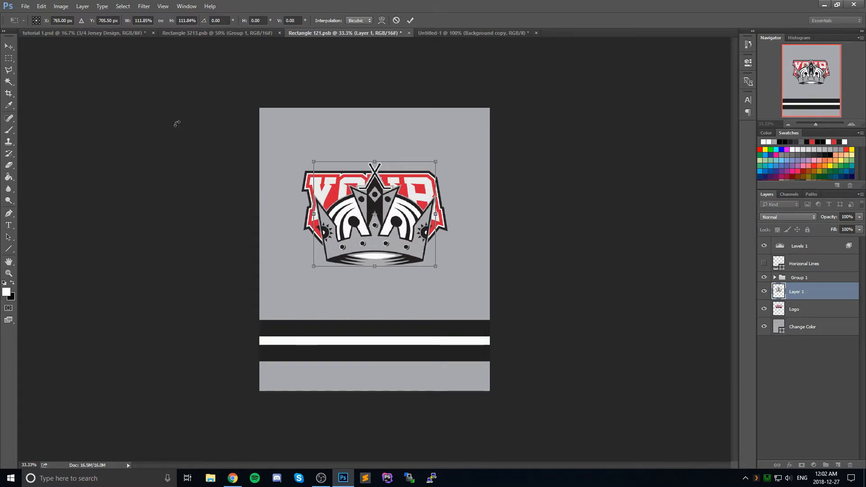
{"action": "left_click", "coordinate": [8, 46]}
{"action": "left_click", "coordinate": [404, 180]}
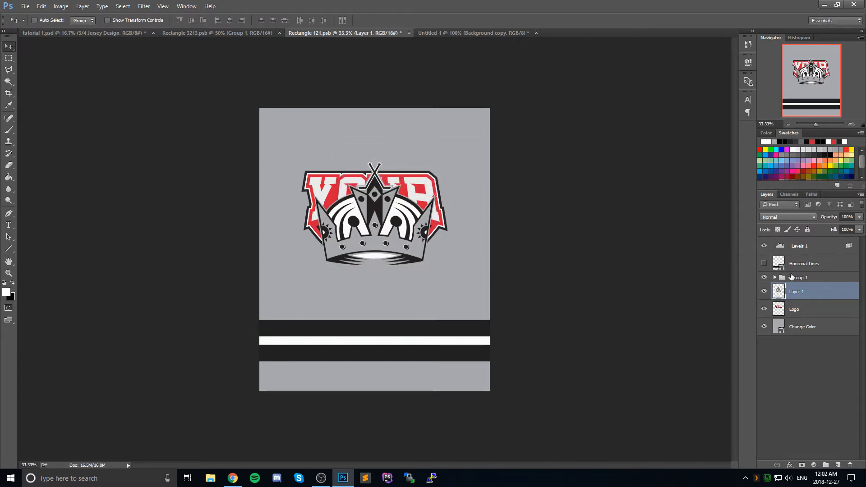
{"action": "left_click", "coordinate": [764, 310]}
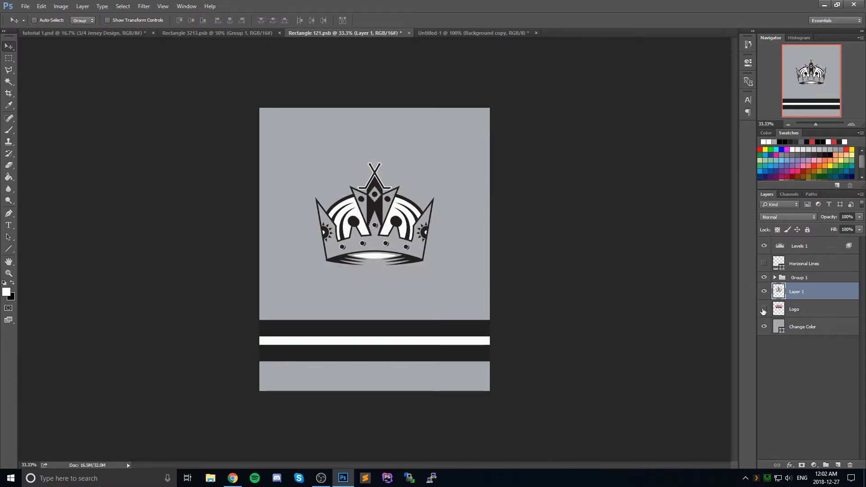
{"action": "right_click", "coordinate": [806, 291]}
{"action": "left_click", "coordinate": [817, 293]}
{"action": "right_click", "coordinate": [810, 292]}
{"action": "left_click", "coordinate": [759, 97]}
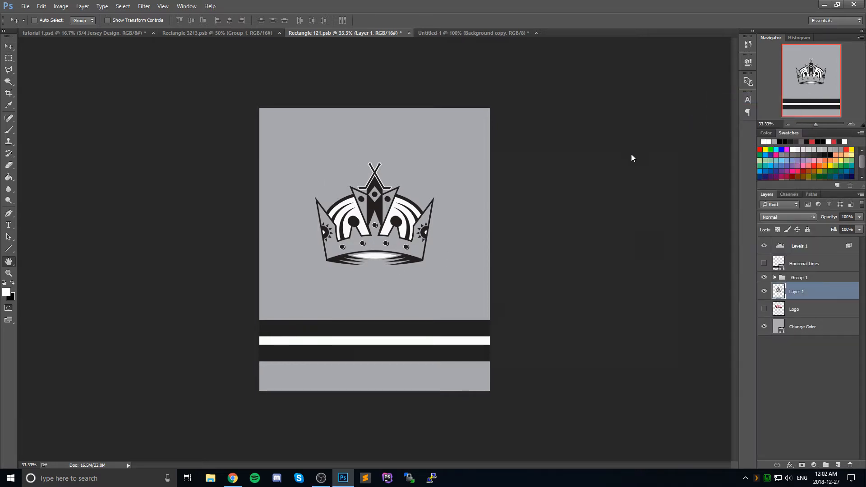
{"action": "left_click", "coordinate": [676, 184]}
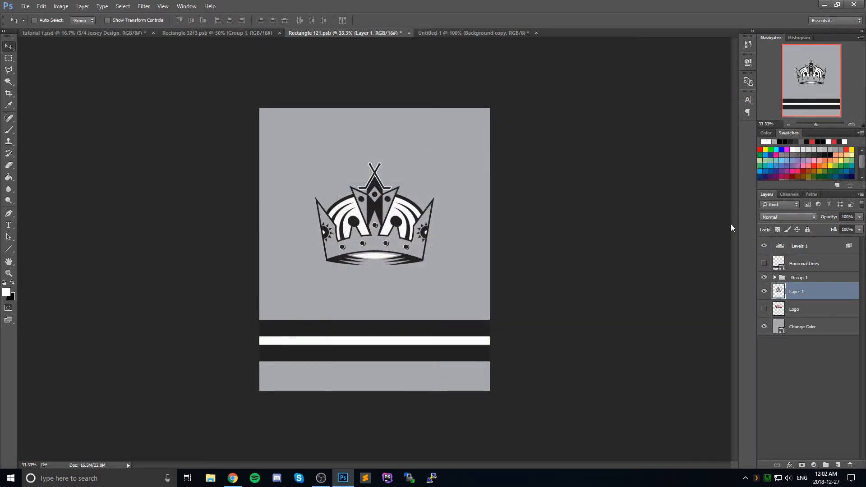
Step: Add a 10 px outside Stroke to the crown layer in dark gray #212121, sampled from the dark stripe
{"action": "right_click", "coordinate": [810, 293]}
{"action": "left_click", "coordinate": [757, 93]}
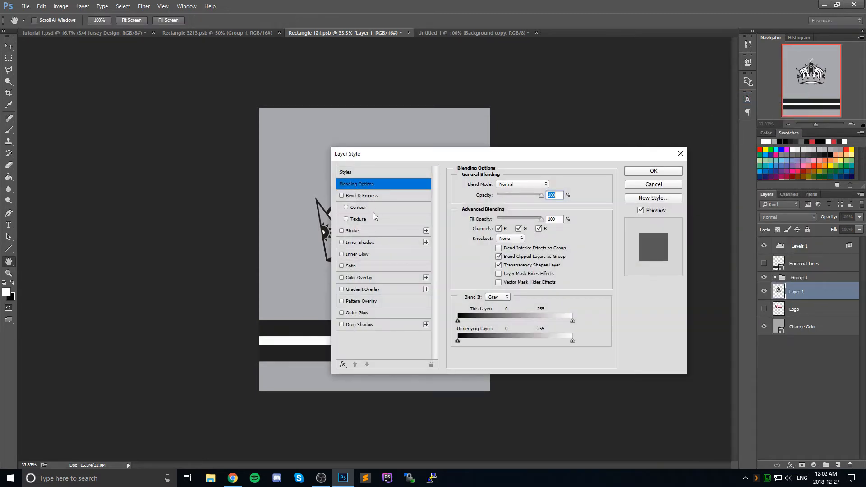
{"action": "left_click", "coordinate": [367, 230]}
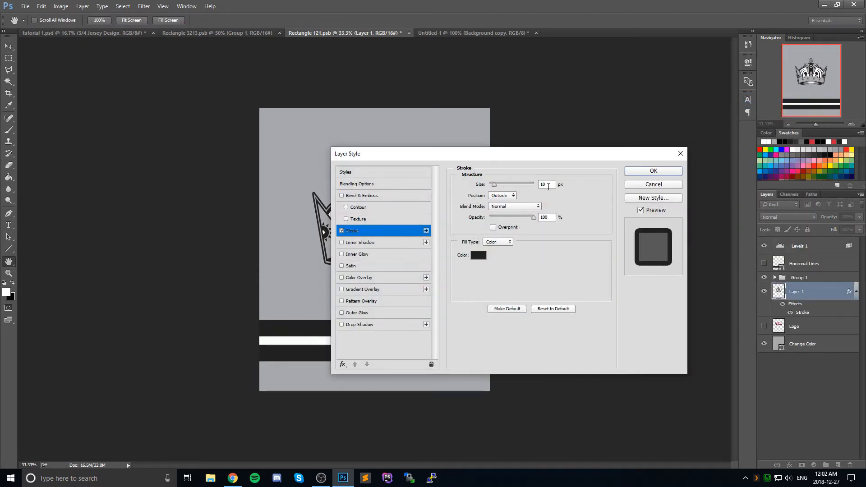
{"action": "left_click_drag", "start_coordinate": [547, 157], "coordinate": [669, 172]}
{"action": "left_click", "coordinate": [600, 271]}
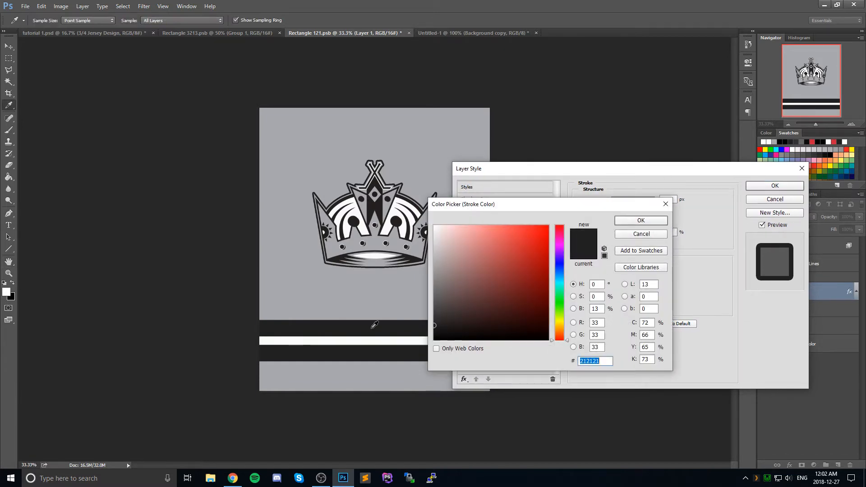
{"action": "left_click", "coordinate": [360, 339]}
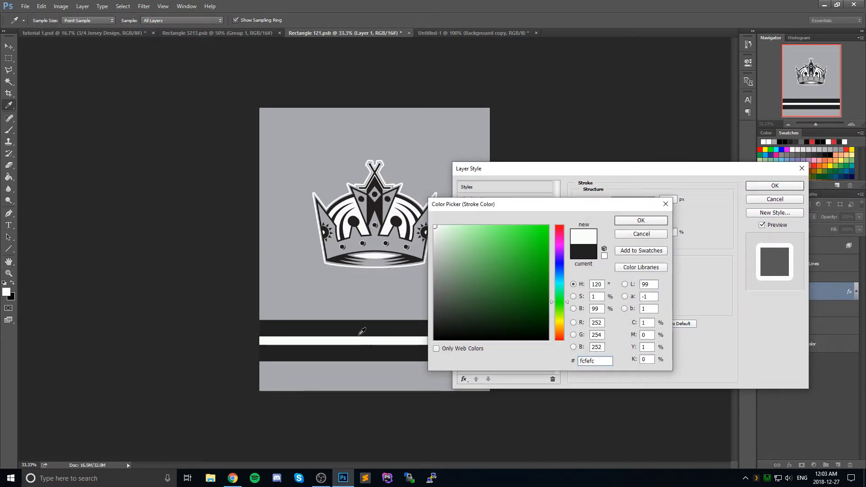
{"action": "left_click", "coordinate": [366, 323]}
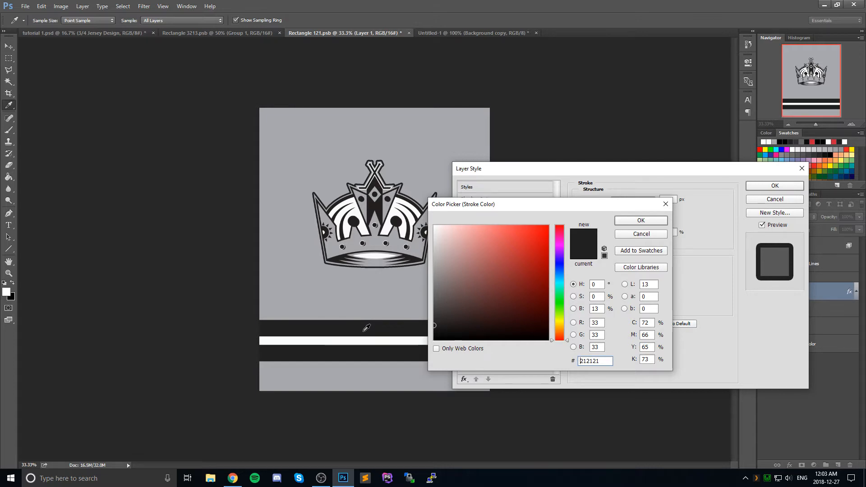
{"action": "left_click", "coordinate": [654, 221]}
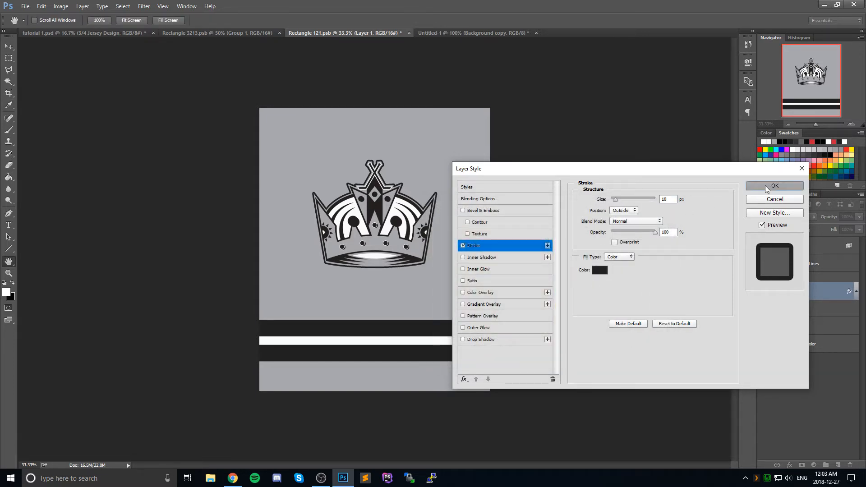
{"action": "left_click", "coordinate": [775, 185]}
Step: Save the jersey design in Rectangle 121.psb and return to the tutorial 1.psd mockup
{"action": "key", "text": "ctrl+s"}
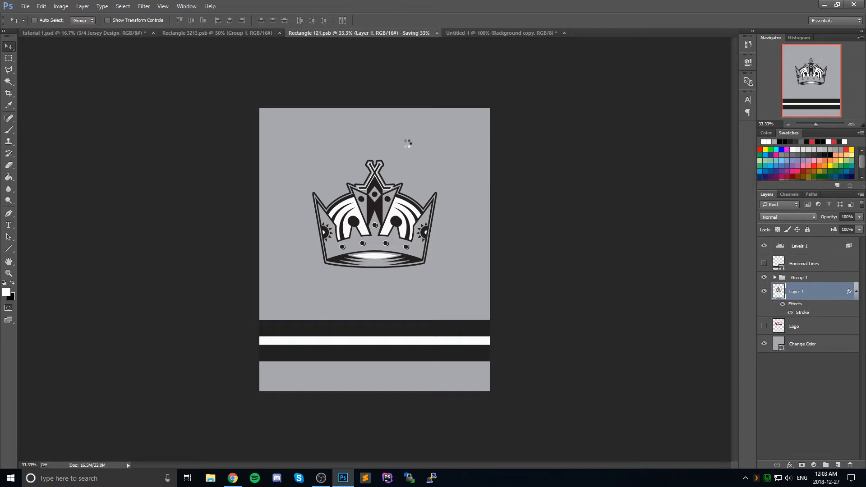
{"action": "left_click", "coordinate": [130, 33]}
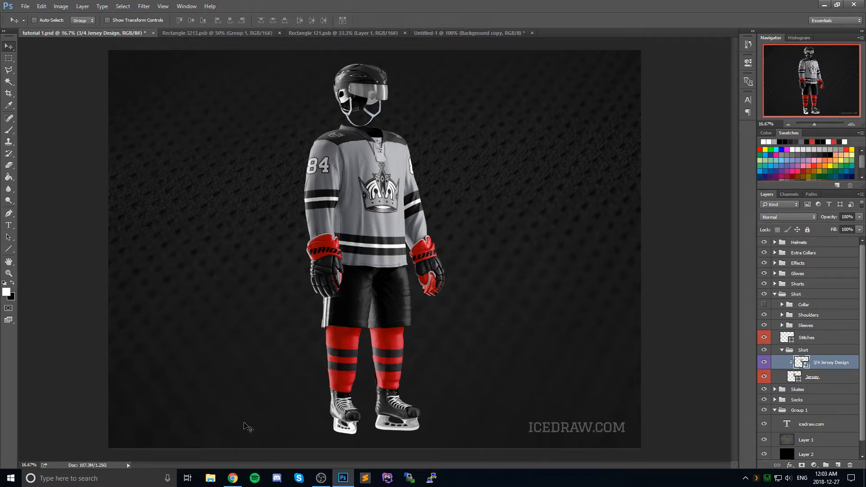
Step: Check the Los Angeles Kings 2016/17 alternate uniform reference in Chrome, and switch back to Photoshop
{"action": "left_click", "coordinate": [232, 479]}
{"action": "left_click", "coordinate": [480, 8]}
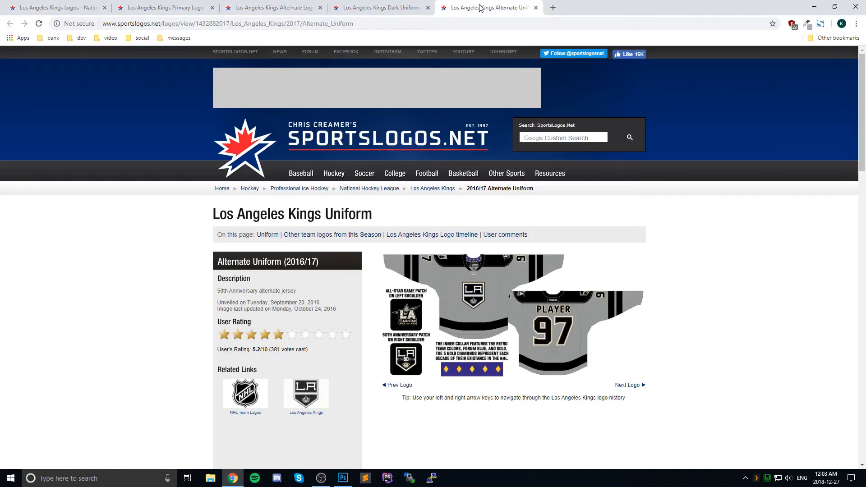
{"action": "scroll", "coordinate": [450, 307], "scroll_direction": "down", "scroll_amount": 1}
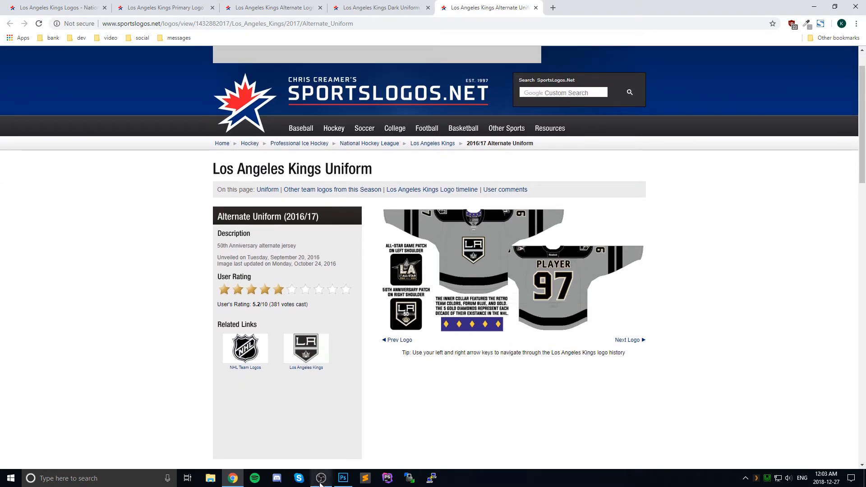
{"action": "left_click", "coordinate": [343, 477]}
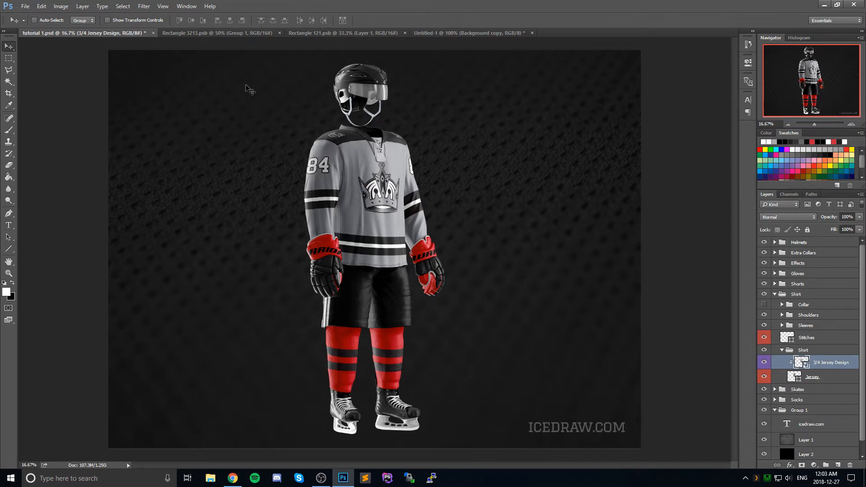
{"action": "left_click", "coordinate": [241, 33]}
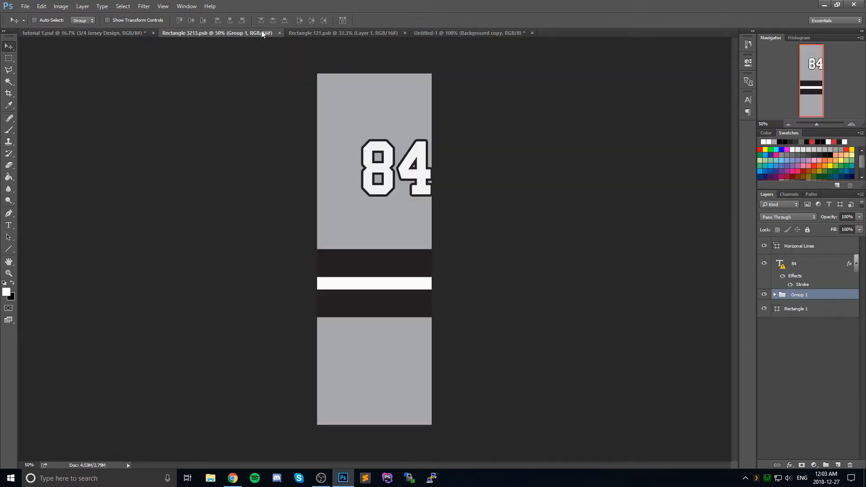
{"action": "left_click", "coordinate": [352, 32]}
{"action": "left_click", "coordinate": [426, 33]}
{"action": "left_click", "coordinate": [366, 33]}
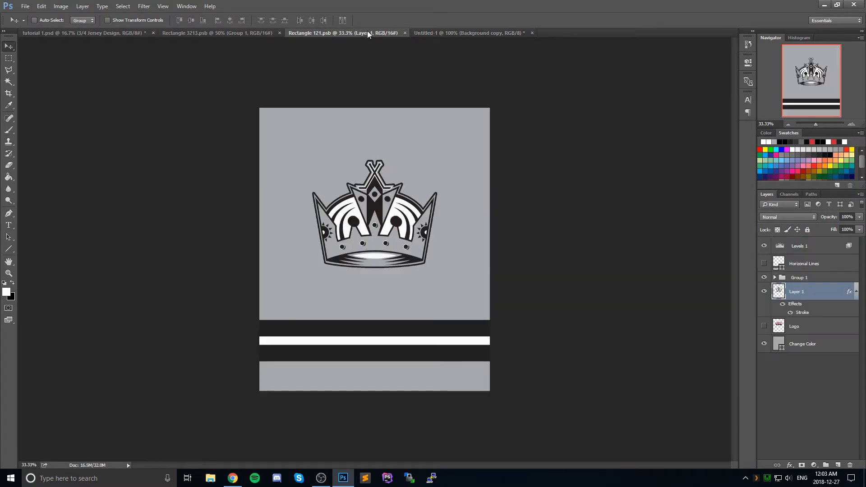
{"action": "key", "text": "ctrl+t"}
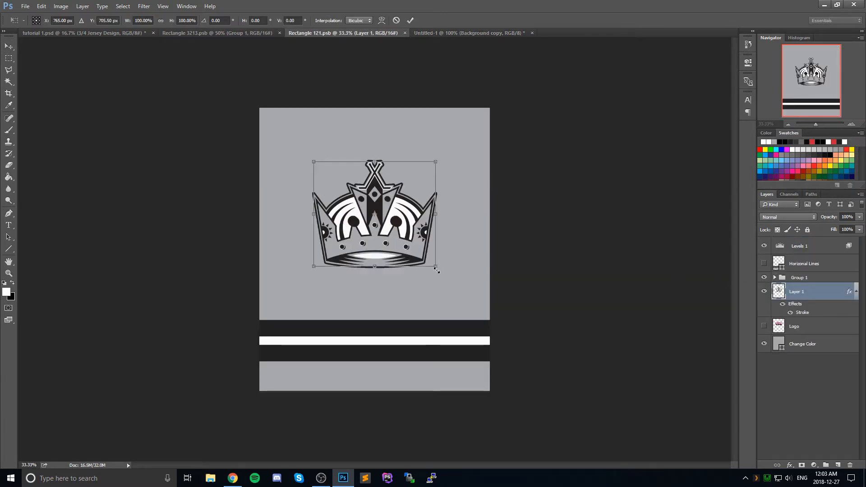
{"action": "left_click_drag", "start_coordinate": [436, 266], "coordinate": [434, 266]}
{"action": "left_click", "coordinate": [8, 46]}
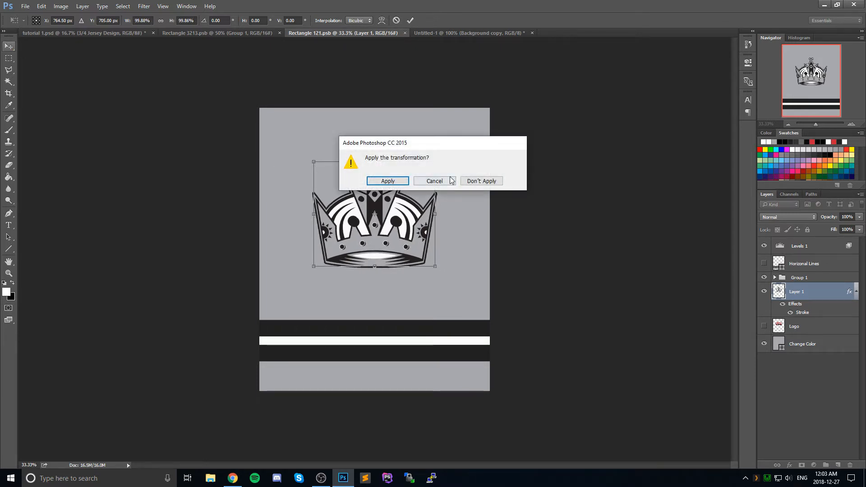
{"action": "left_click", "coordinate": [482, 179]}
Step: Switch to Chrome, open icedraw.com in a new tab, and examine the striping on the Sabres Redo uniform concept
{"action": "left_click", "coordinate": [233, 478]}
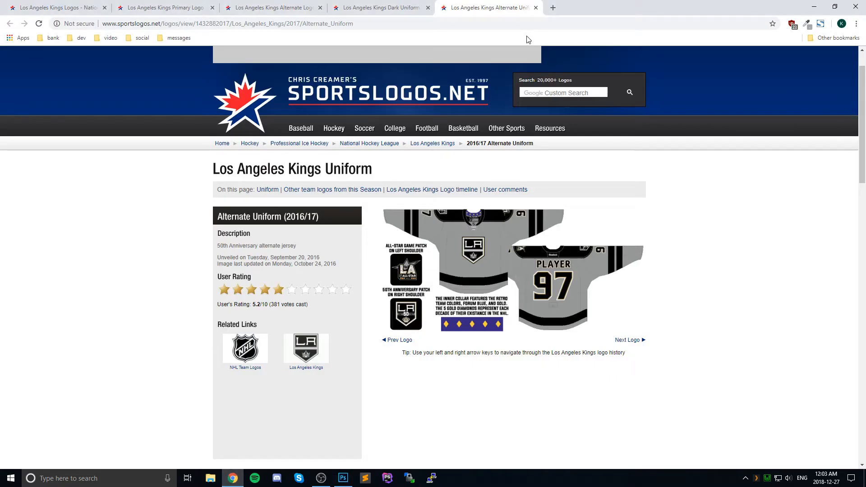
{"action": "left_click", "coordinate": [552, 7]}
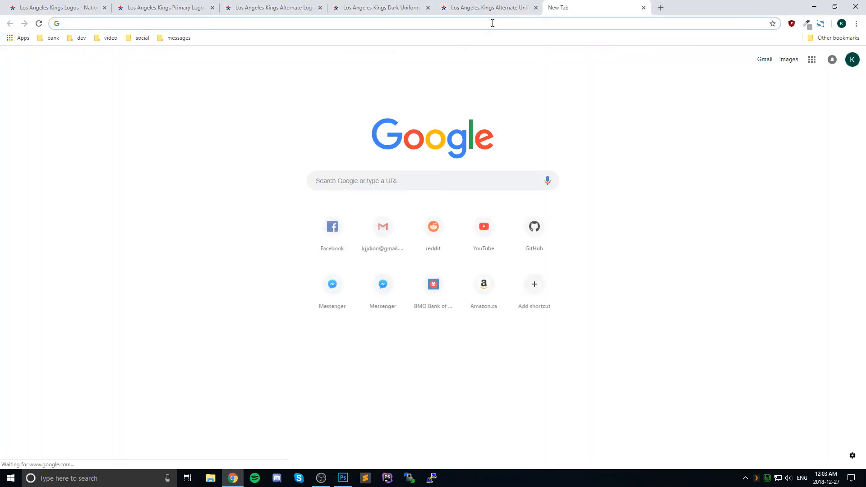
{"action": "type", "text": "icedraw.com"}
{"action": "key", "text": "Return"}
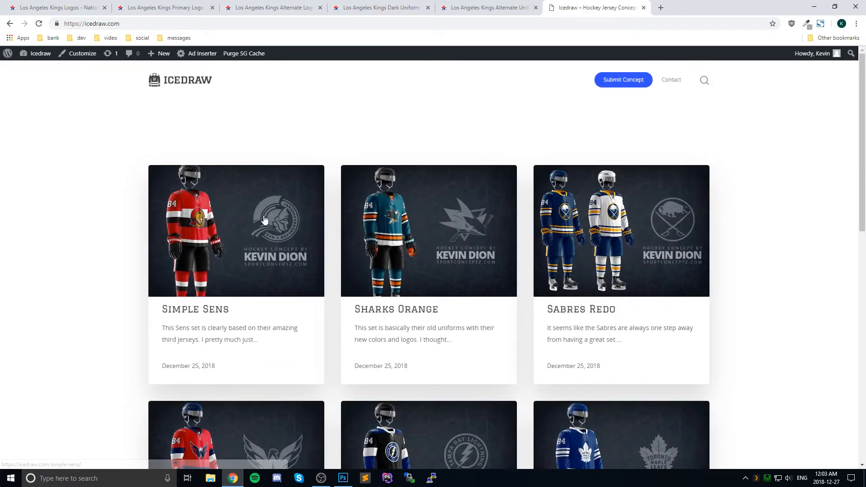
{"action": "scroll", "coordinate": [598, 189], "scroll_direction": "down", "scroll_amount": 1}
{"action": "left_click", "coordinate": [539, 191]}
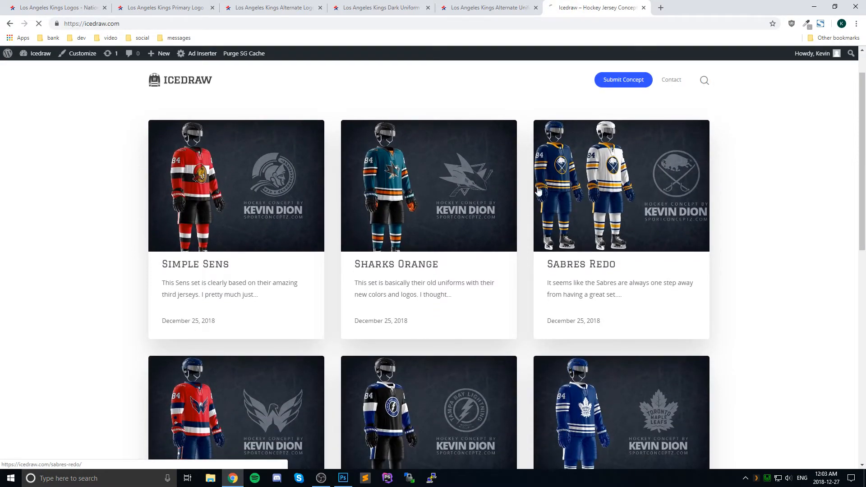
{"action": "scroll", "coordinate": [250, 271], "scroll_direction": "down", "scroll_amount": 2}
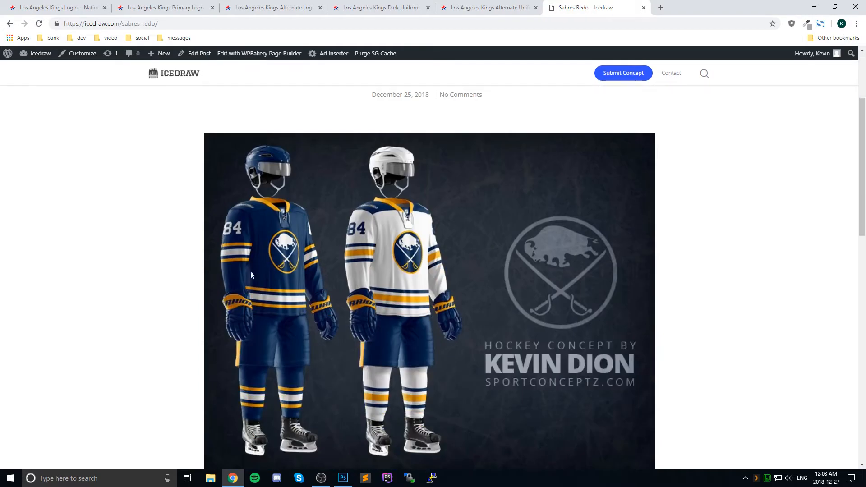
Step: Compare the tutorial 1.psd mockup in Photoshop with the Sabres Redo concept in Chrome, ending on the mockup
{"action": "left_click", "coordinate": [342, 477]}
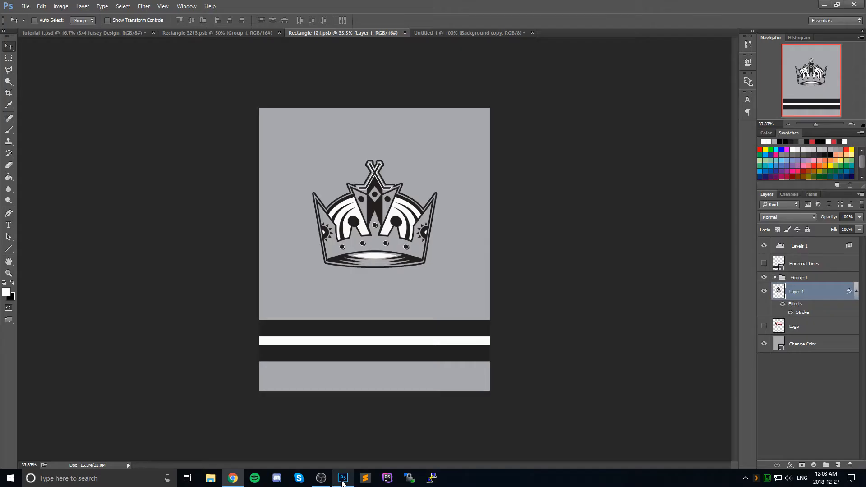
{"action": "left_click", "coordinate": [220, 33]}
{"action": "left_click", "coordinate": [110, 35]}
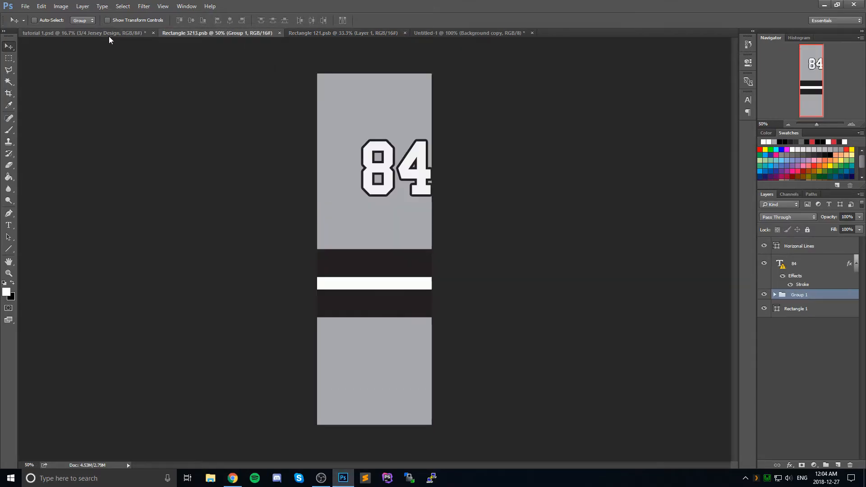
{"action": "left_click", "coordinate": [342, 478]}
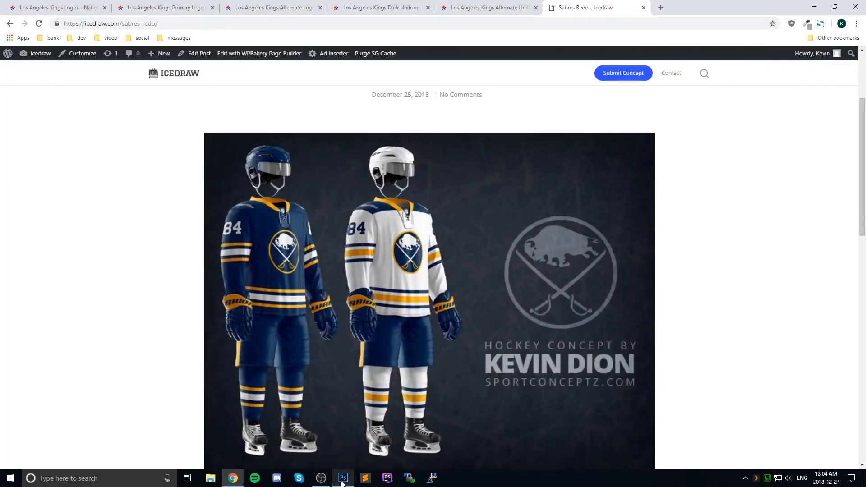
{"action": "left_click", "coordinate": [343, 478]}
{"action": "left_click", "coordinate": [343, 478]}
{"action": "left_click", "coordinate": [343, 479]}
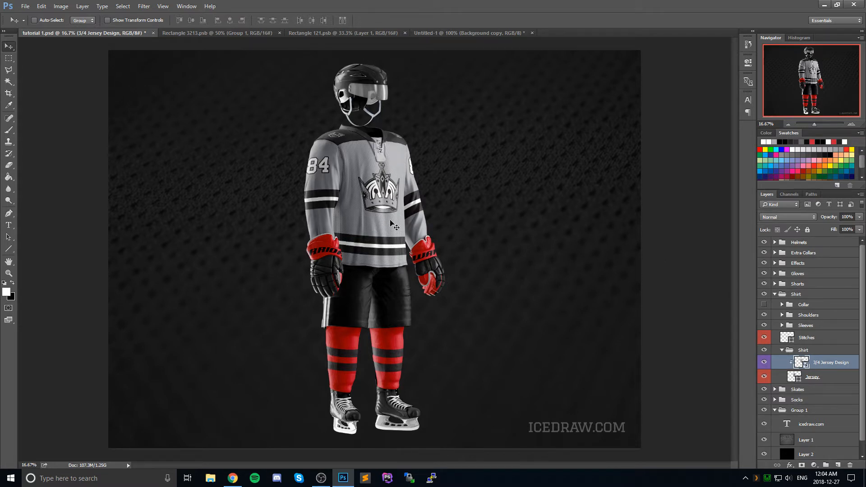
Step: Collapse the Shirt group, expand the Shorts group, and open the 3/4 Right smart object for editing
{"action": "left_click", "coordinate": [773, 297]}
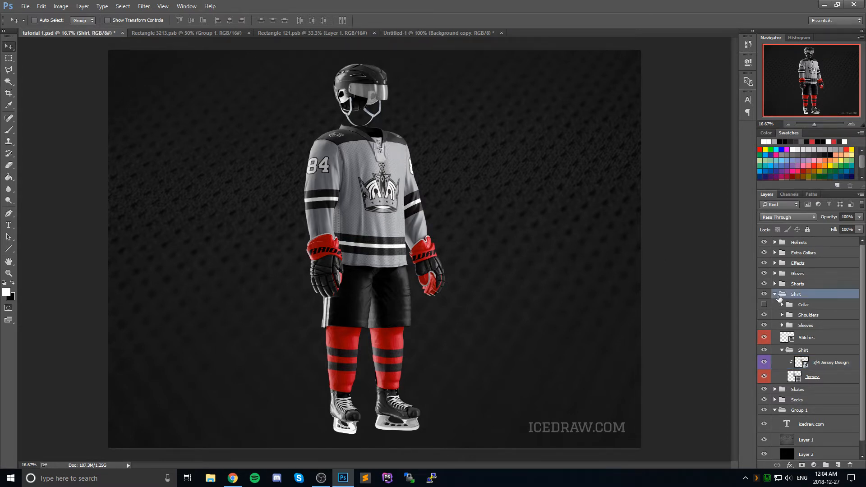
{"action": "left_click", "coordinate": [774, 294]}
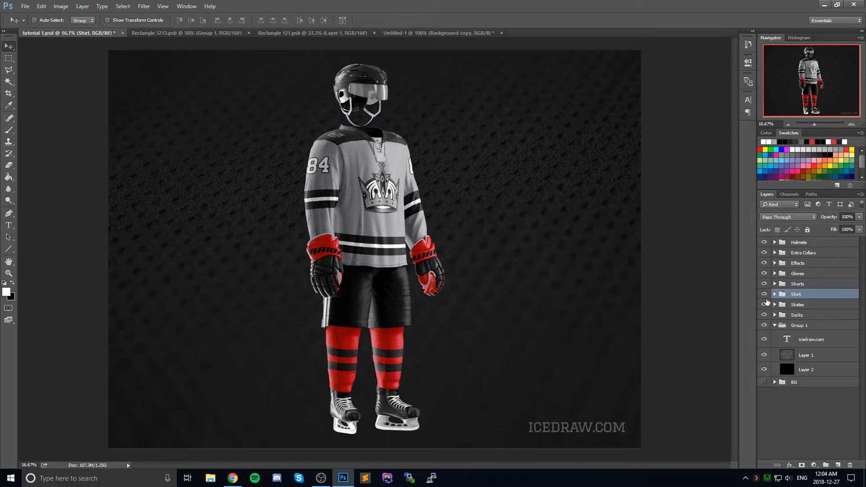
{"action": "left_click", "coordinate": [775, 284]}
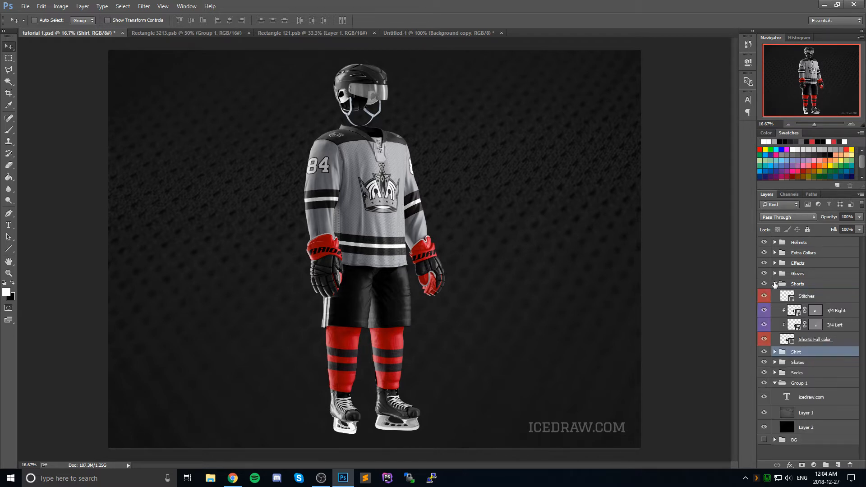
{"action": "double_click", "coordinate": [794, 311]}
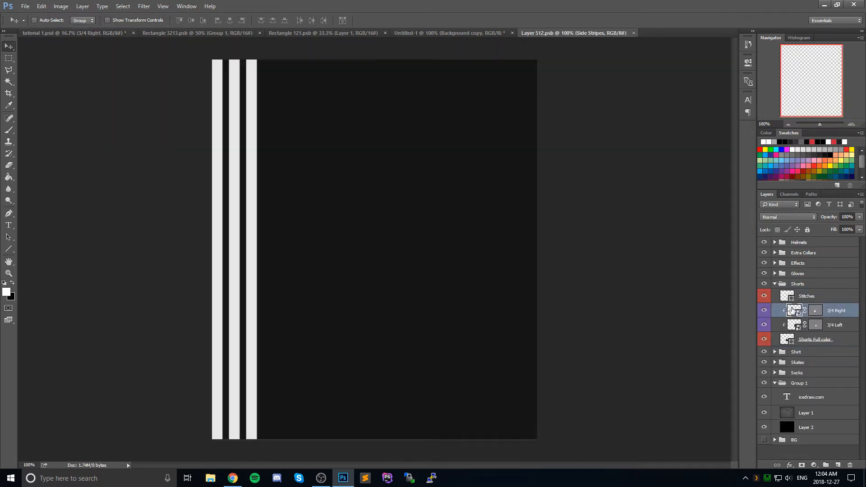
Step: Draw a vertical white 55 px wide line over the side stripes on a new layer and nudge it slightly left
{"action": "left_click", "coordinate": [9, 248]}
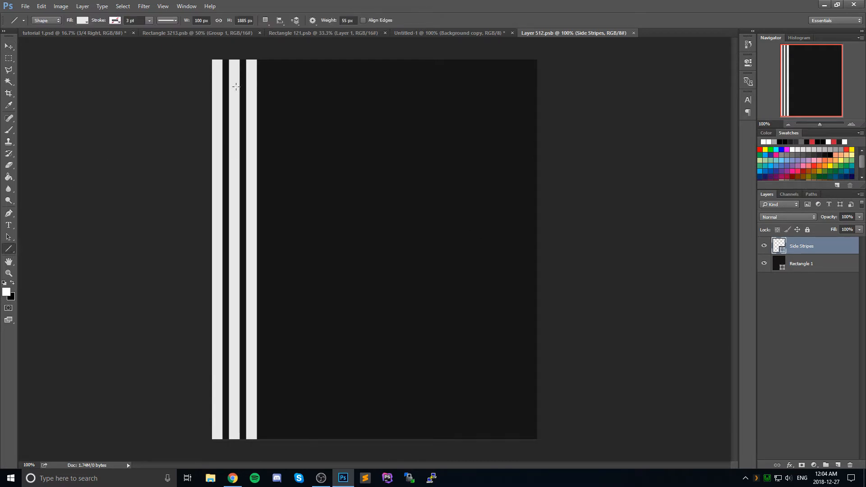
{"action": "double_click", "coordinate": [344, 20]}
{"action": "left_click", "coordinate": [838, 465]}
{"action": "left_click_drag", "start_coordinate": [236, 45], "coordinate": [244, 456]}
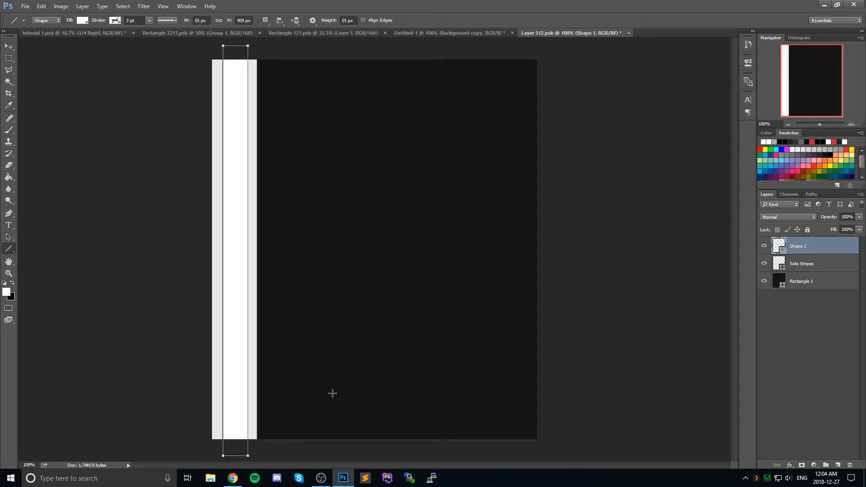
{"action": "left_click", "coordinate": [9, 46]}
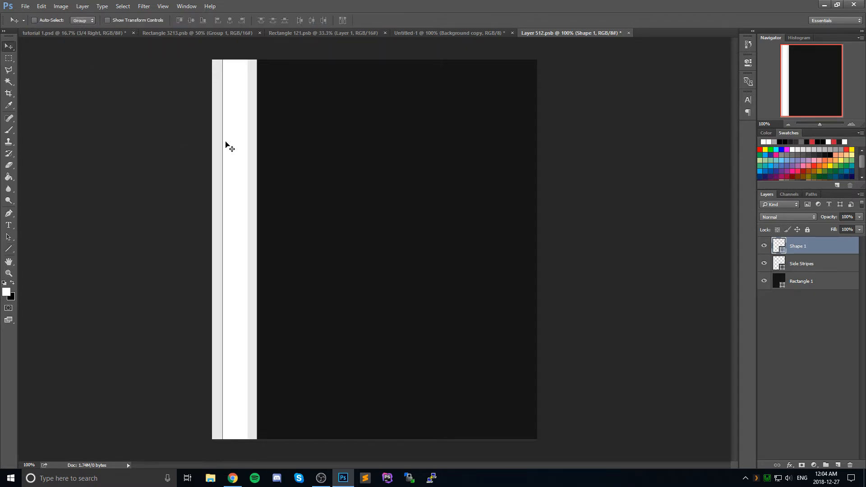
{"action": "left_click_drag", "start_coordinate": [223, 142], "coordinate": [222, 144]}
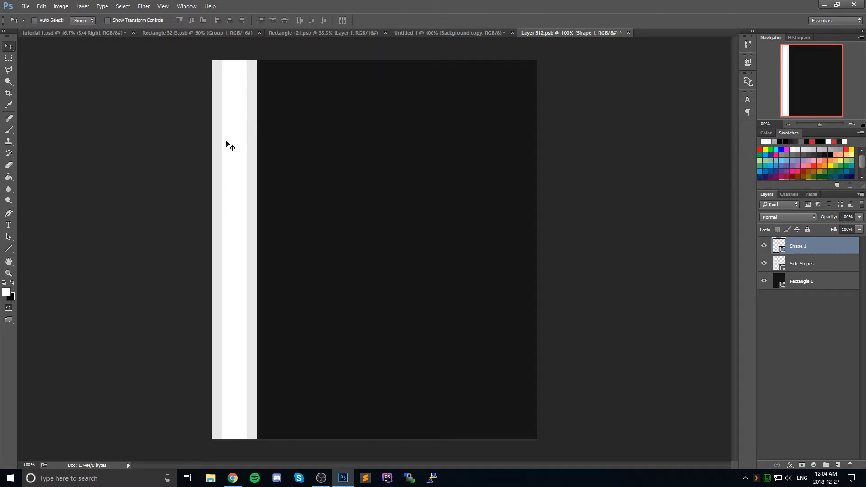
Step: Hide the Side Stripes layer, recolor the new stripe to #f4f4f4, and save the shorts design
{"action": "left_click", "coordinate": [763, 264]}
{"action": "double_click", "coordinate": [778, 246]}
{"action": "type", "text": "f4"}
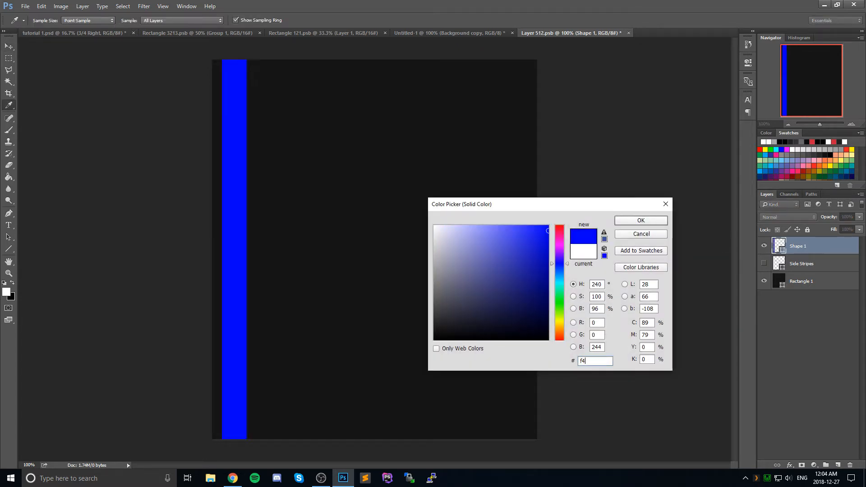
{"action": "type", "text": "f4f4"}
{"action": "left_click", "coordinate": [640, 220]}
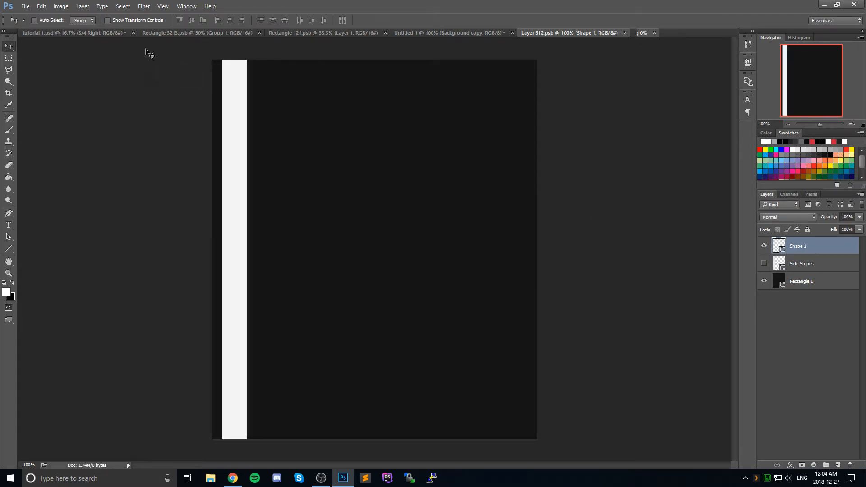
Step: Check the wide stripe on the tutorial 1.psd mockup, and undo its recoloring and drawing in Layer 512.psb
{"action": "left_click", "coordinate": [95, 32]}
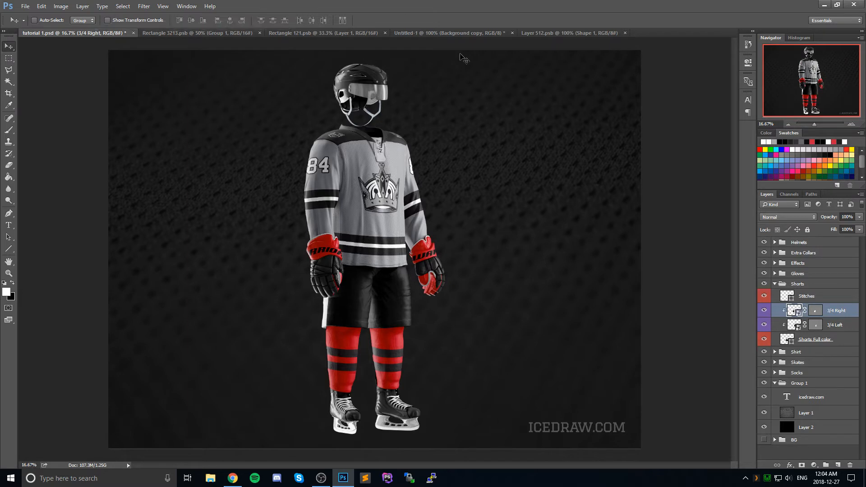
{"action": "left_click", "coordinate": [537, 33]}
{"action": "key", "text": "ctrl+alt+z"}
{"action": "key", "text": "ctrl+alt+z"}
{"action": "key", "text": "ctrl+alt+z"}
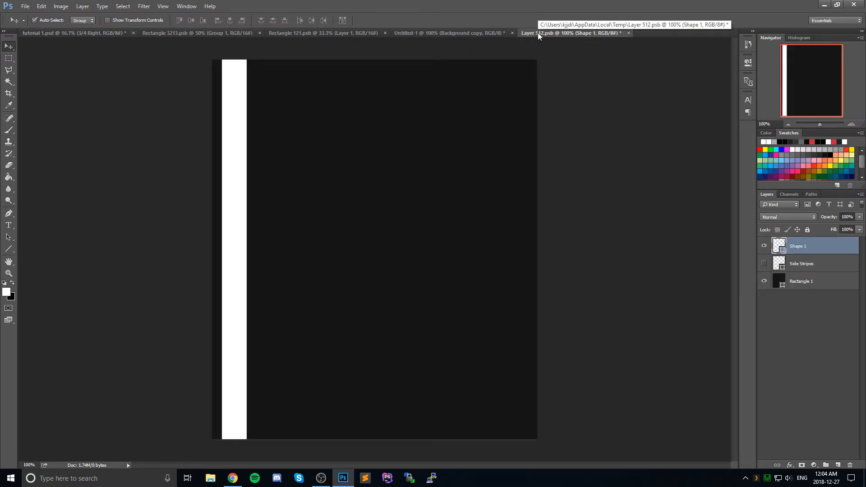
Step: Show the Side Stripes layer as a guide and draw a vertical white 27 px wide line over its middle stripe on Layer 1
{"action": "left_click", "coordinate": [8, 249]}
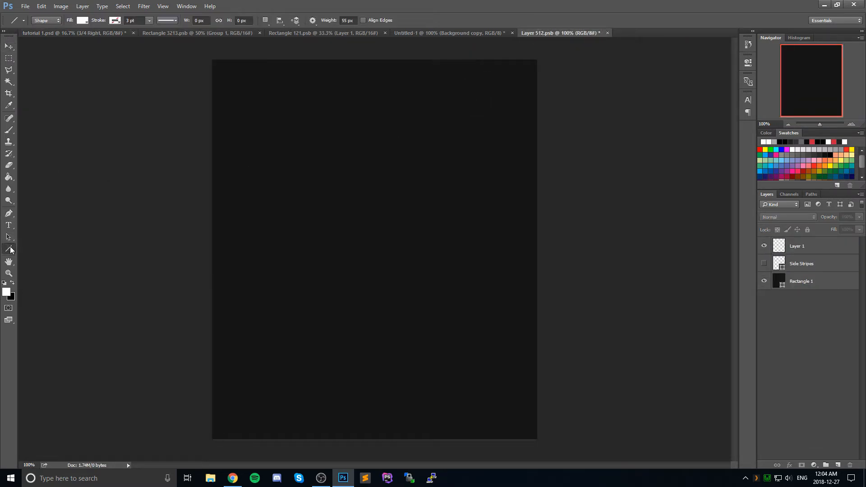
{"action": "left_click_drag", "start_coordinate": [348, 20], "coordinate": [341, 20]}
{"action": "type", "text": "27"}
{"action": "left_click", "coordinate": [764, 264]}
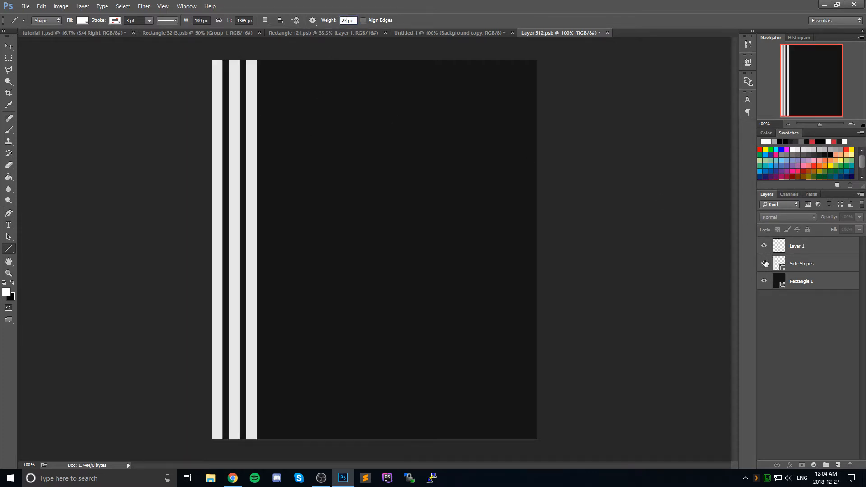
{"action": "left_click", "coordinate": [843, 252]}
{"action": "left_click_drag", "start_coordinate": [234, 51], "coordinate": [250, 443]}
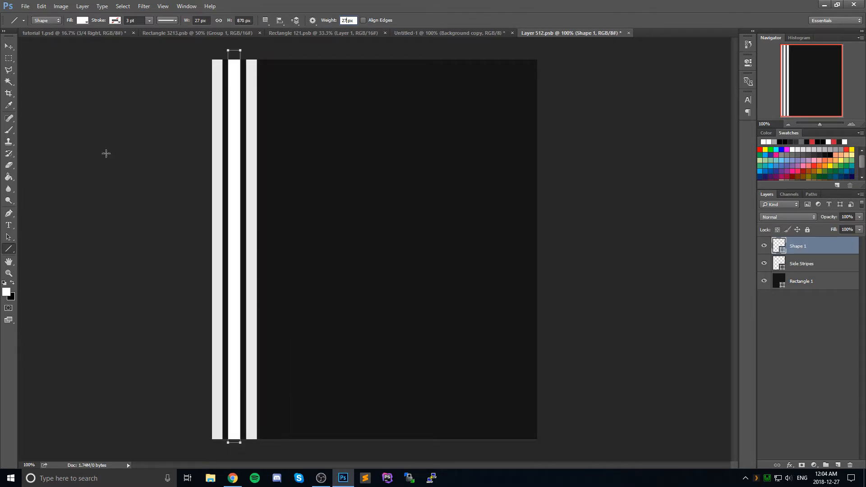
Step: Hide the Side Stripes layer, and save both the shorts design and the tutorial 1.psd mockup
{"action": "left_click", "coordinate": [9, 46]}
{"action": "left_click", "coordinate": [764, 264]}
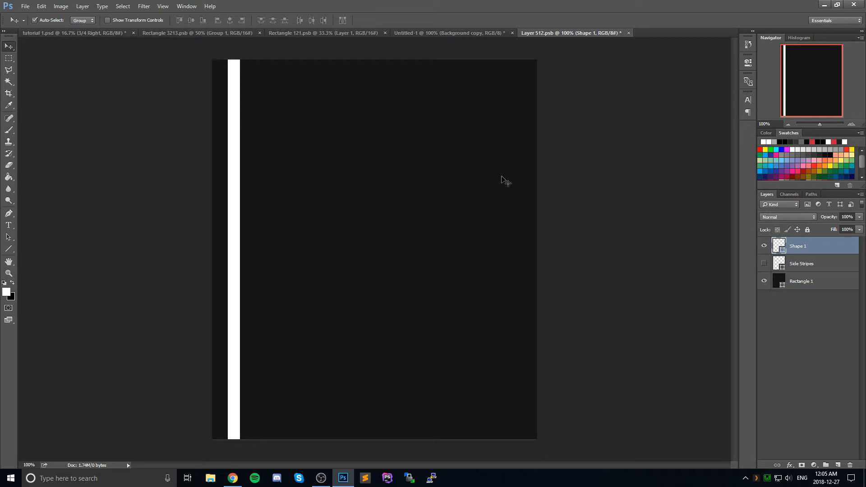
{"action": "left_click", "coordinate": [111, 33]}
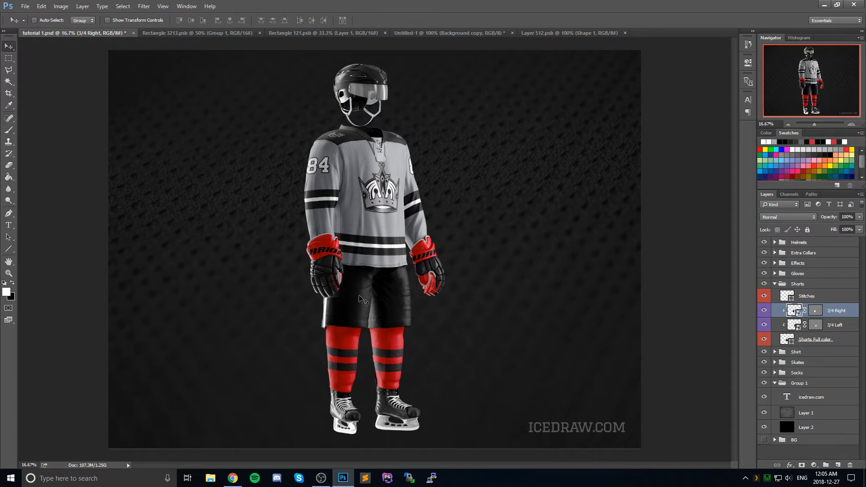
{"action": "key", "text": "ctrl+s"}
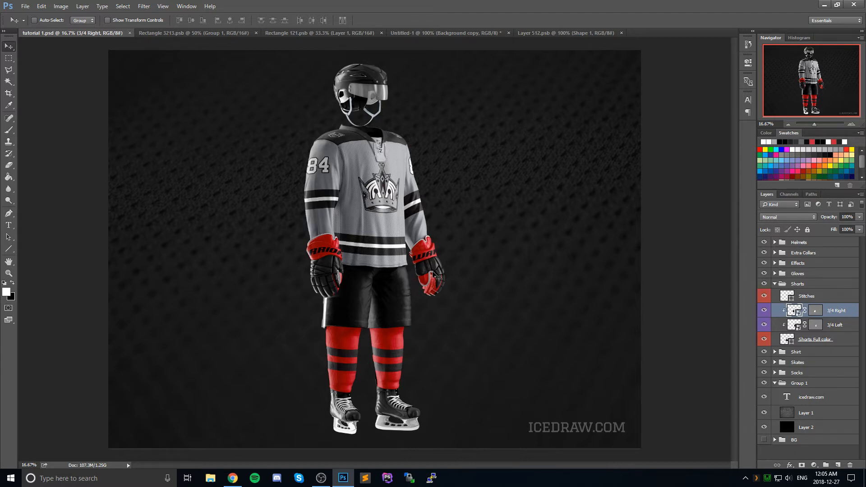
Step: Collapse the Shorts group, expand the Gloves group, and recolor the gloves' Top Part to near-black
{"action": "left_click", "coordinate": [775, 283]}
{"action": "left_click", "coordinate": [775, 274]}
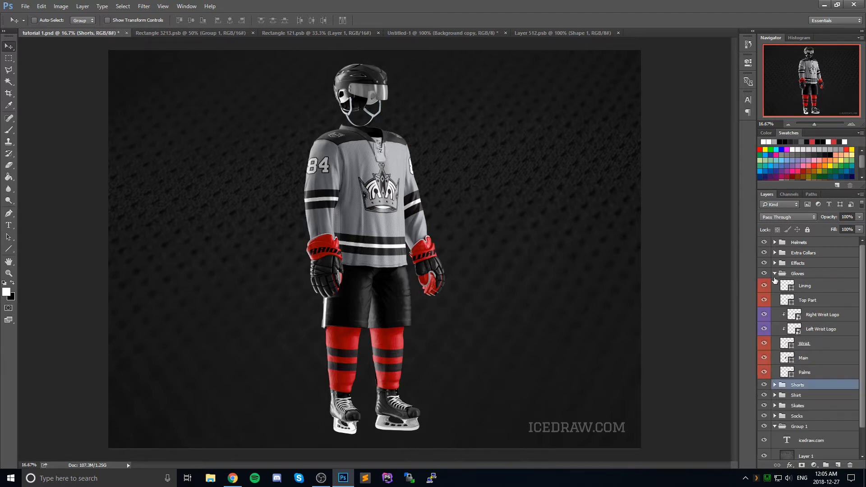
{"action": "double_click", "coordinate": [784, 300]}
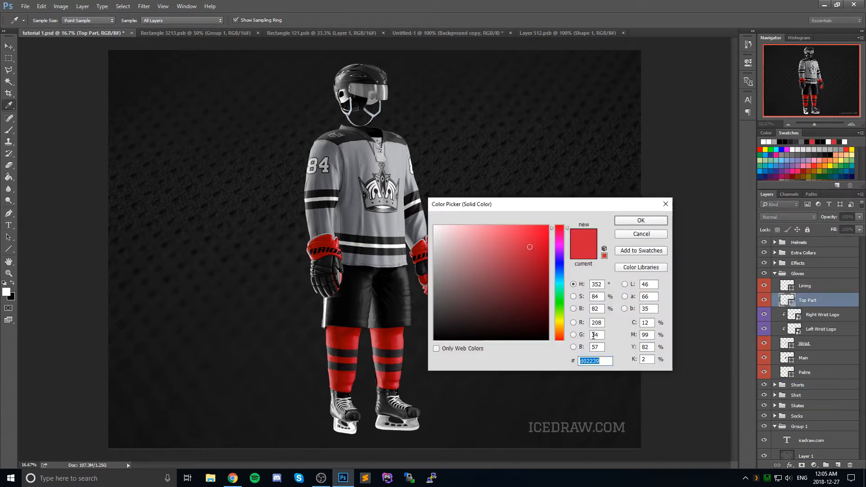
{"action": "left_click", "coordinate": [644, 221]}
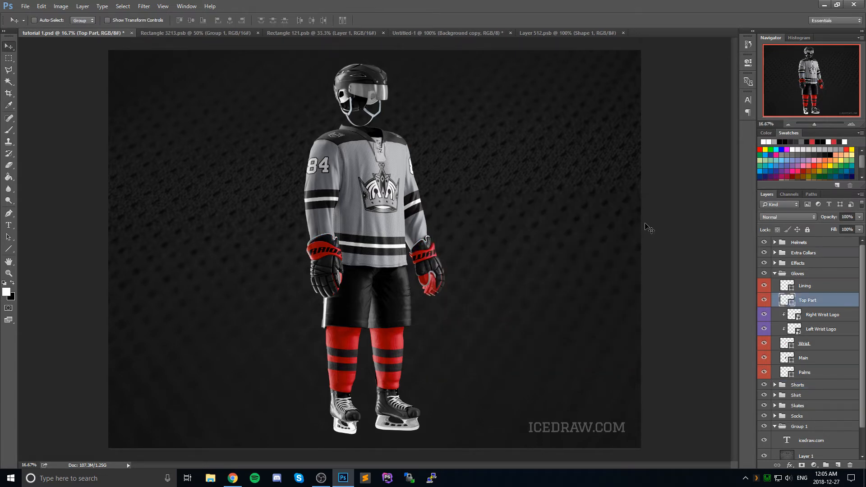
Step: Recolor the gloves' Wrist layer from red to the jersey's gray swatch
{"action": "left_click", "coordinate": [791, 316]}
{"action": "left_click", "coordinate": [786, 344]}
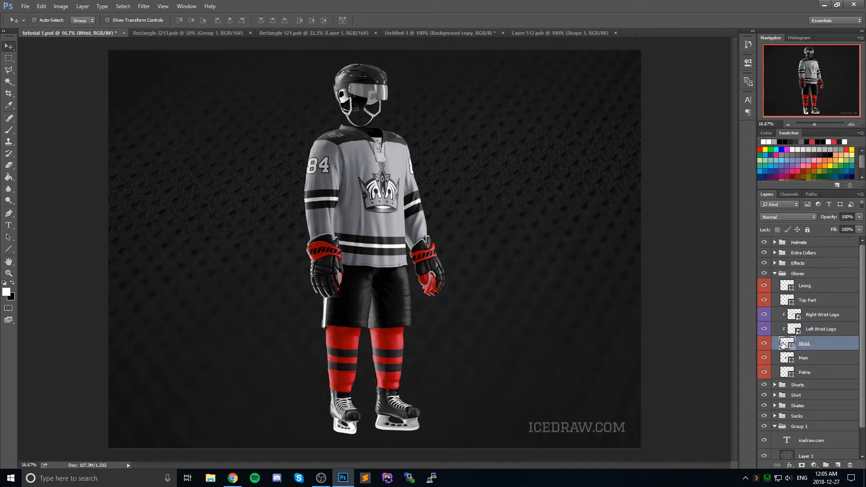
{"action": "double_click", "coordinate": [786, 344]}
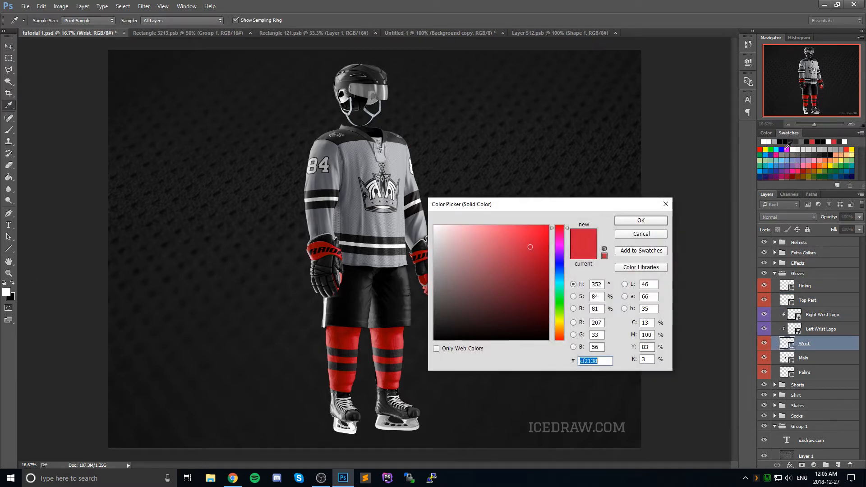
{"action": "left_click", "coordinate": [775, 142]}
{"action": "left_click", "coordinate": [642, 221]}
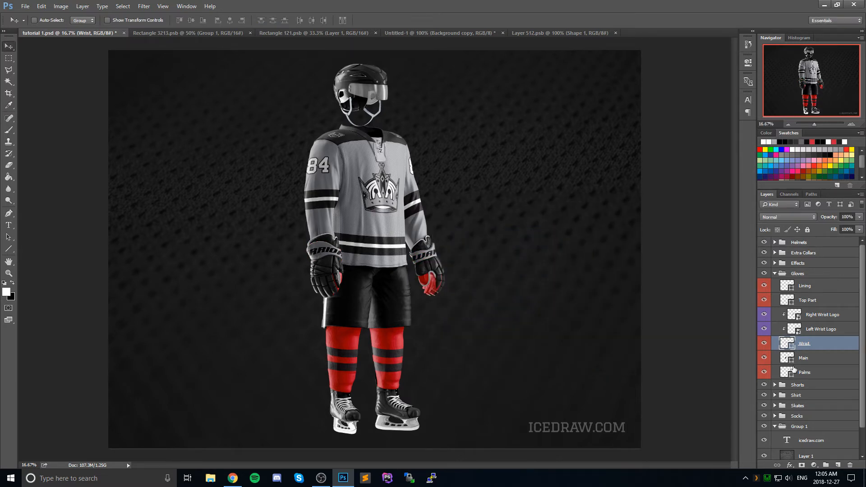
Step: Recolor the gloves' Palms layer with the same gray swatch as the wrists
{"action": "double_click", "coordinate": [786, 373]}
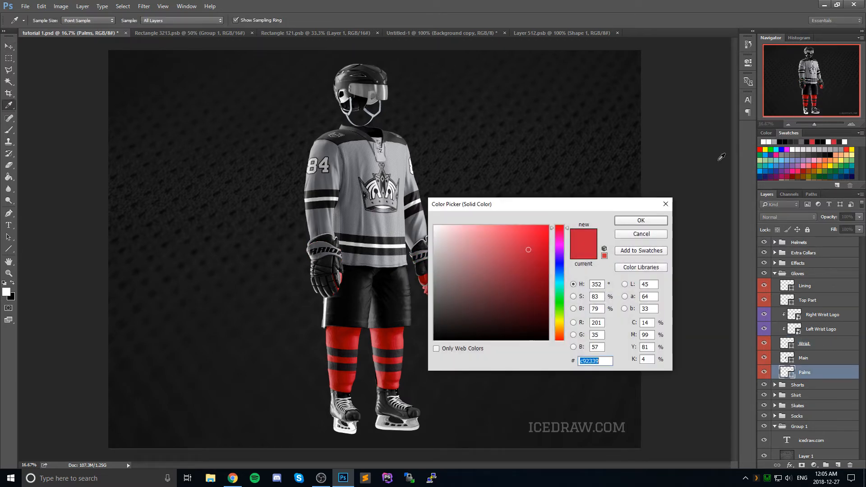
{"action": "left_click", "coordinate": [775, 141]}
{"action": "left_click", "coordinate": [640, 221]}
{"action": "key", "text": "v"}
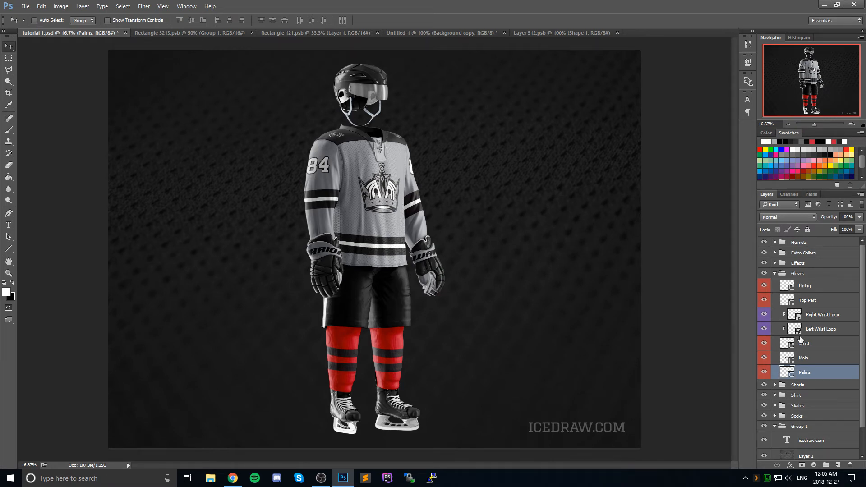
Step: Give the Right Wrist Logo lettering in Layer 52.psb a #f4f4f4 Color Overlay, save it, and return to the tutorial 1.psd mockup
{"action": "double_click", "coordinate": [794, 314]}
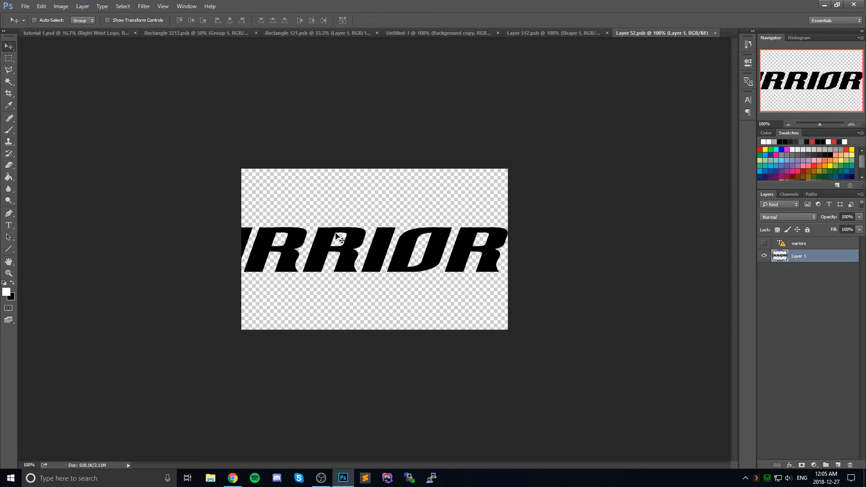
{"action": "right_click", "coordinate": [801, 260]}
{"action": "left_click", "coordinate": [818, 265]}
{"action": "right_click", "coordinate": [804, 261]}
{"action": "left_click", "coordinate": [729, 98]}
{"action": "left_click", "coordinate": [492, 292]}
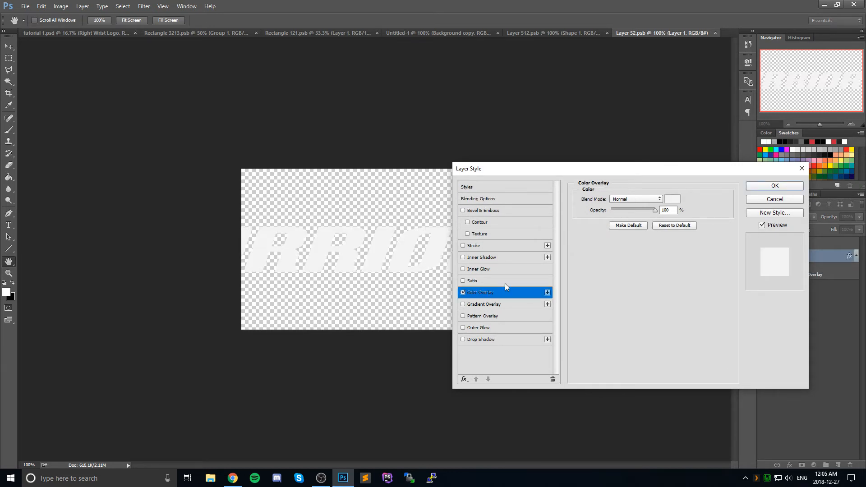
{"action": "left_click", "coordinate": [673, 199]}
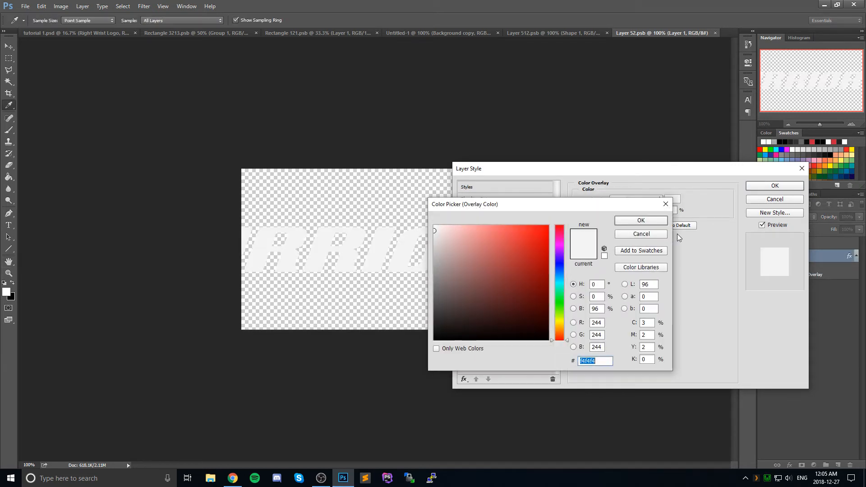
{"action": "left_click", "coordinate": [640, 220]}
{"action": "left_click", "coordinate": [761, 185]}
{"action": "left_click", "coordinate": [545, 34]}
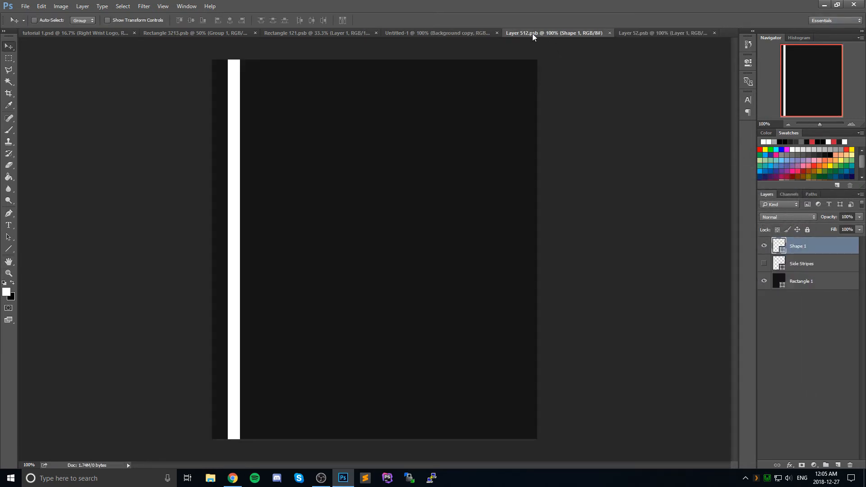
{"action": "left_click", "coordinate": [111, 33]}
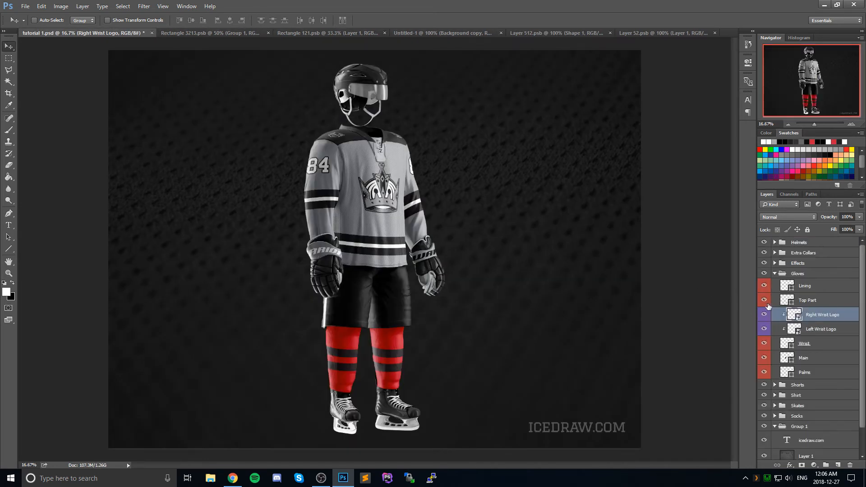
Step: Give the Left Wrist Logo lettering in Layer 5.psb an off-white Color Overlay and save the smart object
{"action": "double_click", "coordinate": [792, 331]}
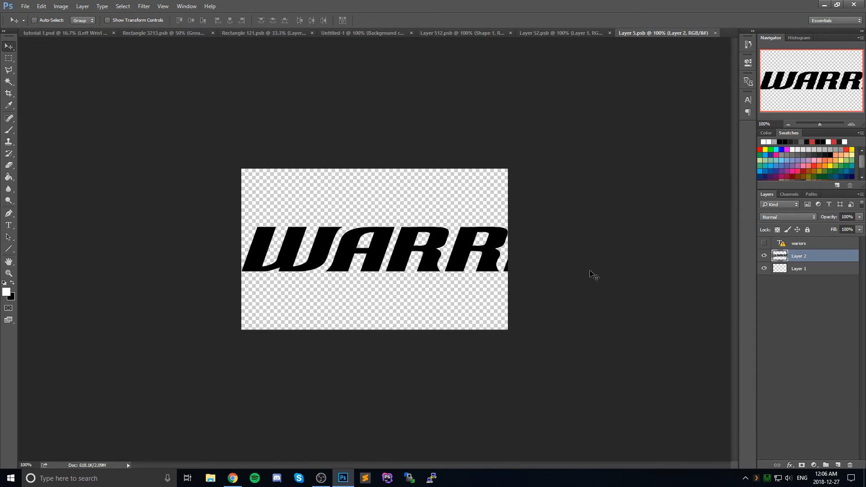
{"action": "right_click", "coordinate": [779, 255]}
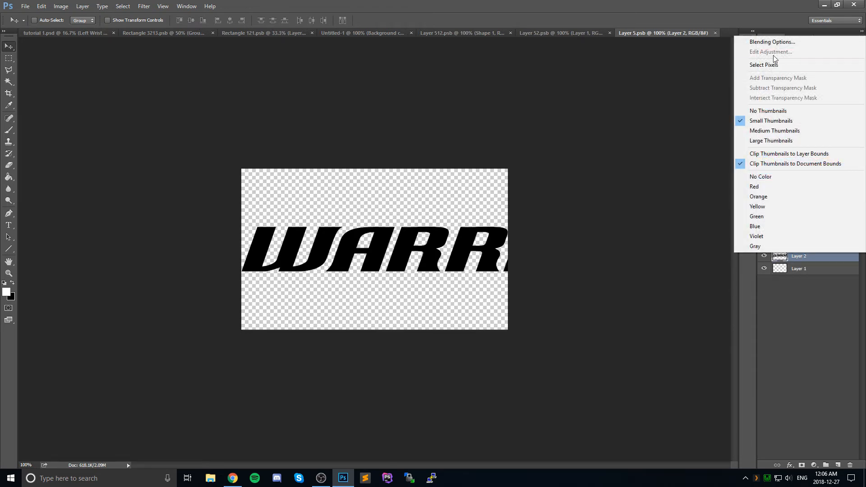
{"action": "left_click", "coordinate": [778, 41]}
{"action": "left_click", "coordinate": [486, 292]}
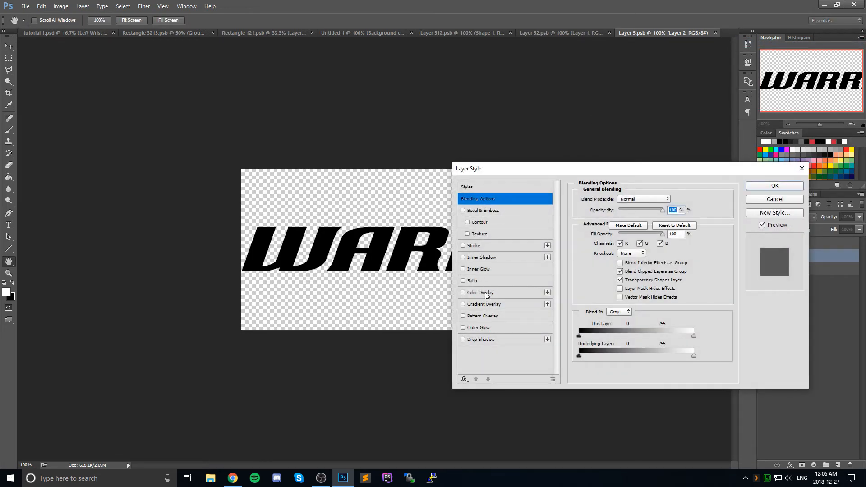
{"action": "left_click", "coordinate": [674, 200]}
{"action": "left_click", "coordinate": [638, 221]}
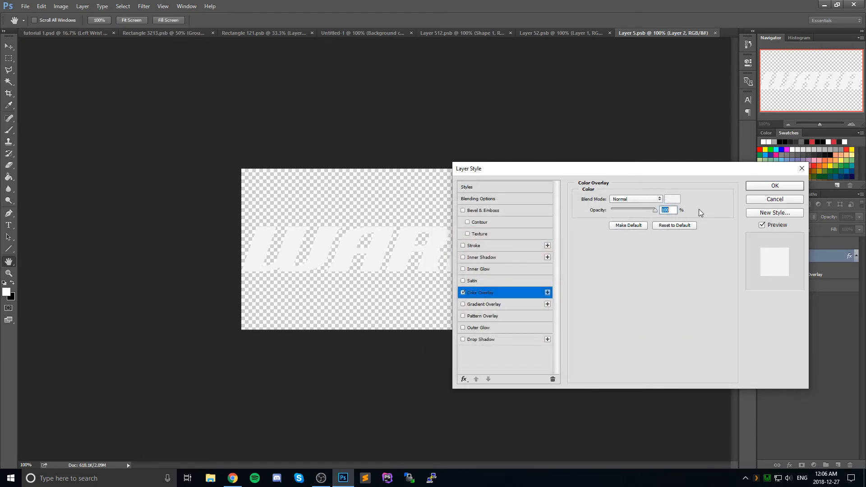
{"action": "left_click", "coordinate": [763, 187]}
{"action": "key", "text": "ctrl+s"}
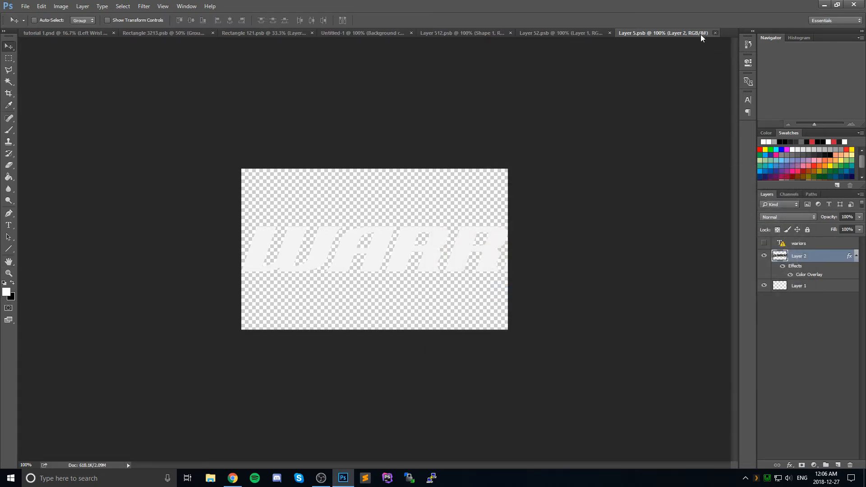
Step: Close every open document except the tutorial 1.psd mockup, discarding the changes to Untitled-1
{"action": "left_click", "coordinate": [700, 34]}
{"action": "left_click", "coordinate": [716, 31]}
{"action": "left_click", "coordinate": [632, 33]}
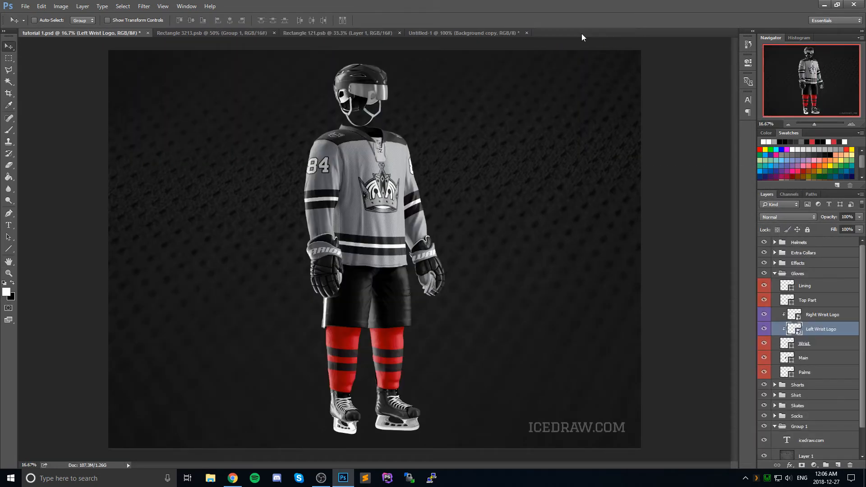
{"action": "left_click", "coordinate": [502, 34]}
{"action": "left_click", "coordinate": [526, 32]}
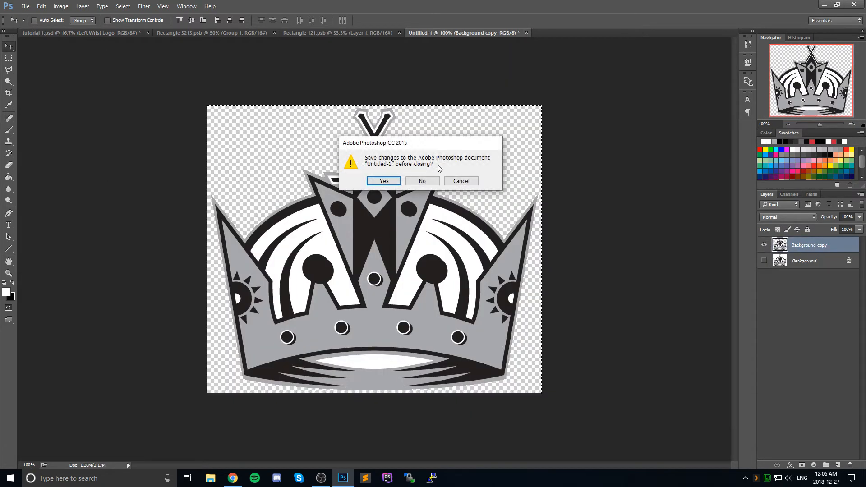
{"action": "left_click", "coordinate": [428, 181]}
{"action": "left_click", "coordinate": [397, 32]}
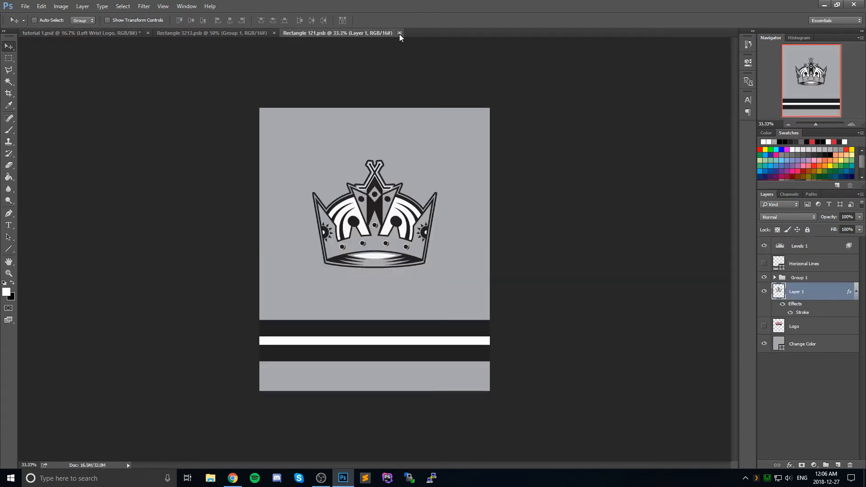
{"action": "left_click", "coordinate": [399, 33]}
{"action": "left_click", "coordinate": [273, 33]}
{"action": "left_click", "coordinate": [274, 34]}
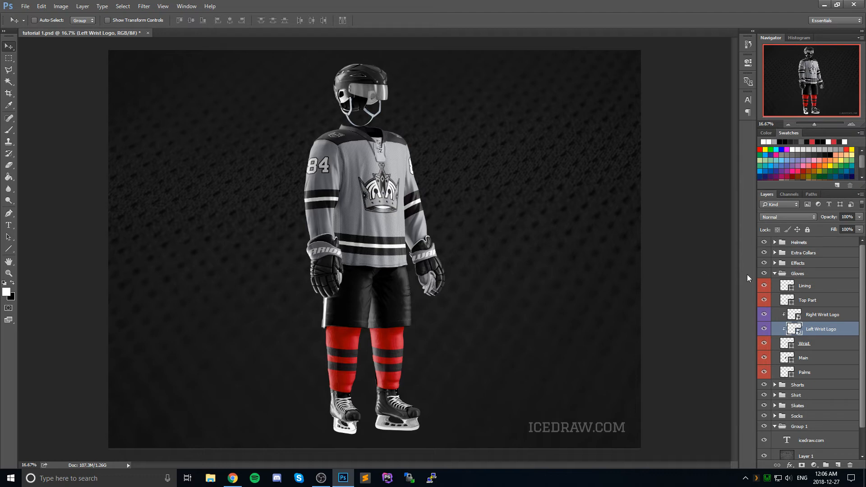
Step: Recolor the Laces layer of the 3/4 Laces Collar in the Extra Collars group to #212121, leaving the Gloves and Extra Collars groups collapsed
{"action": "left_click", "coordinate": [775, 274]}
{"action": "left_click", "coordinate": [775, 253]}
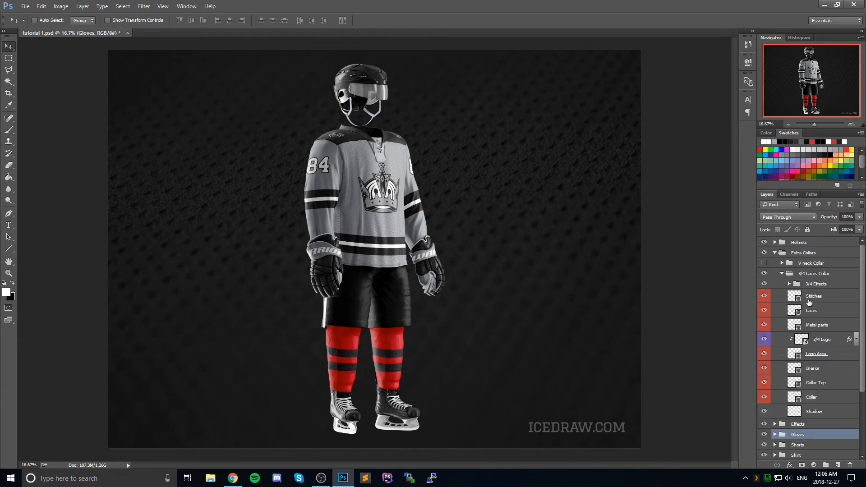
{"action": "double_click", "coordinate": [798, 312]}
{"action": "type", "text": "21"}
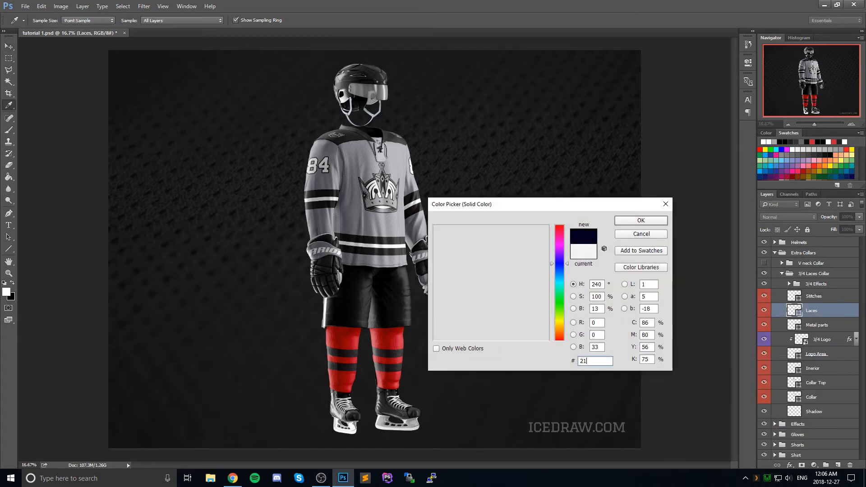
{"action": "type", "text": "2121"}
{"action": "left_click", "coordinate": [641, 220]}
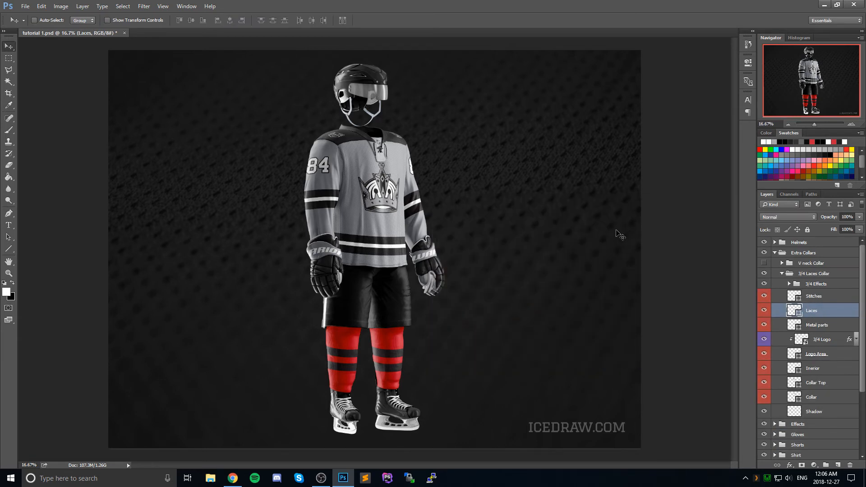
{"action": "left_click", "coordinate": [776, 251]}
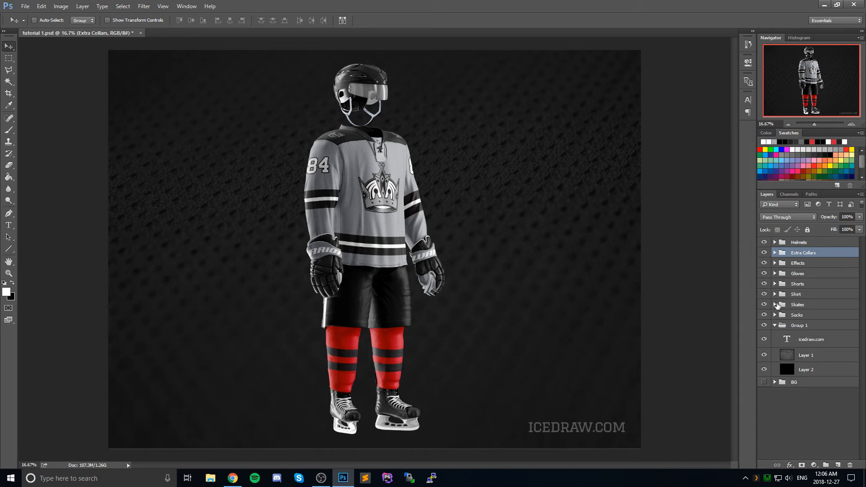
Step: Set the Right Wrist Logo lettering's Color Overlay in the Gloves group to #212121, save it, and return to the mockup
{"action": "left_click", "coordinate": [775, 273]}
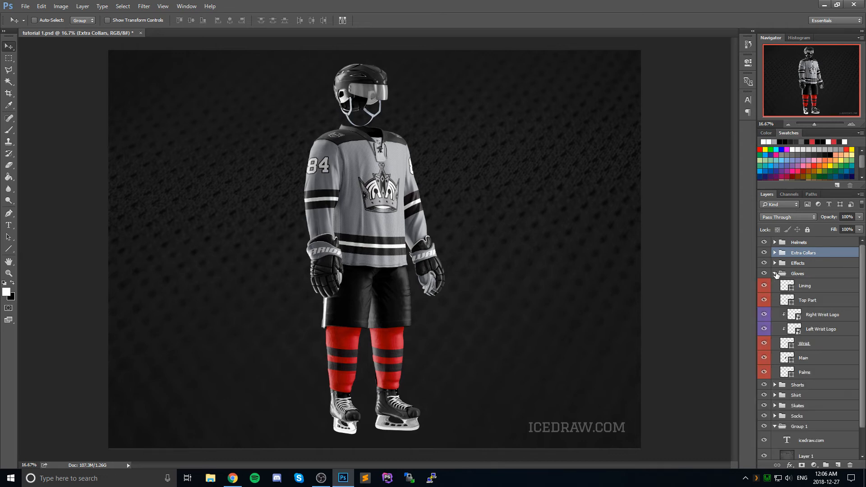
{"action": "double_click", "coordinate": [794, 315]}
{"action": "right_click", "coordinate": [810, 256]}
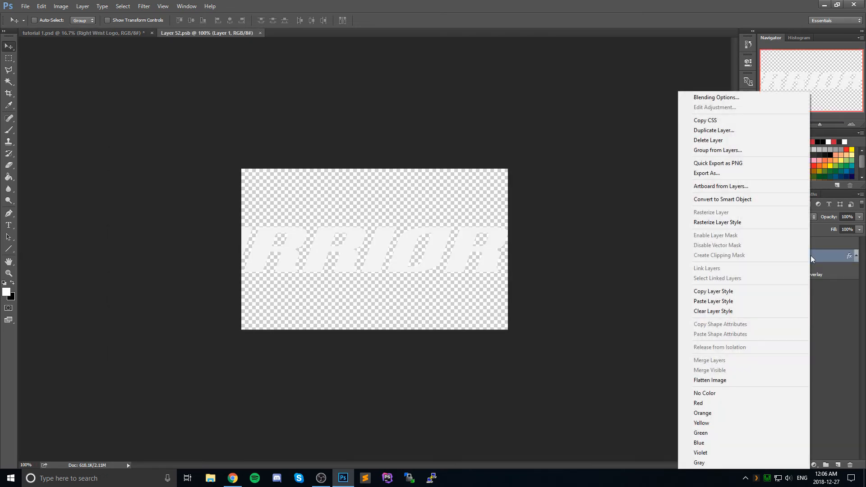
{"action": "left_click", "coordinate": [723, 93]}
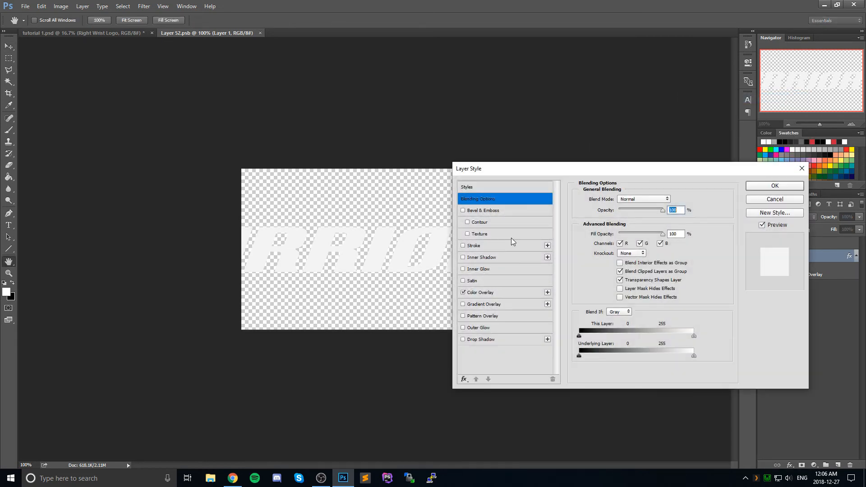
{"action": "left_click", "coordinate": [487, 282]}
{"action": "left_click", "coordinate": [463, 281]}
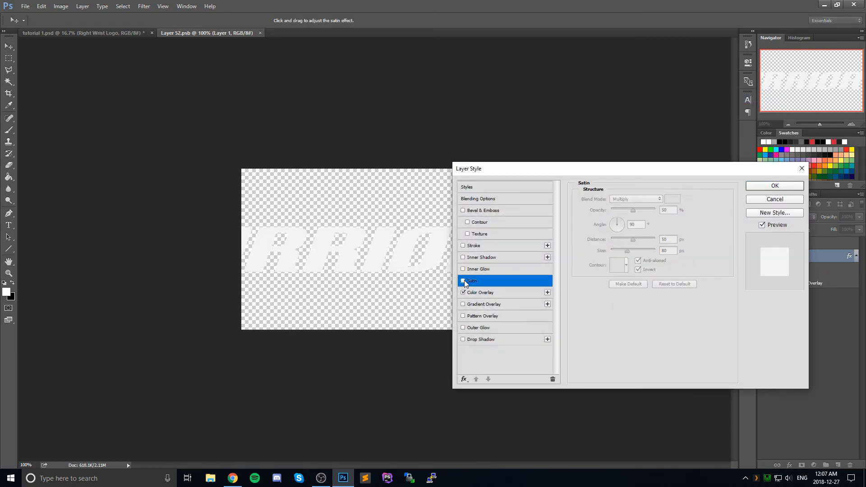
{"action": "left_click", "coordinate": [479, 292]}
{"action": "left_click", "coordinate": [673, 199]}
{"action": "type", "text": "212121"}
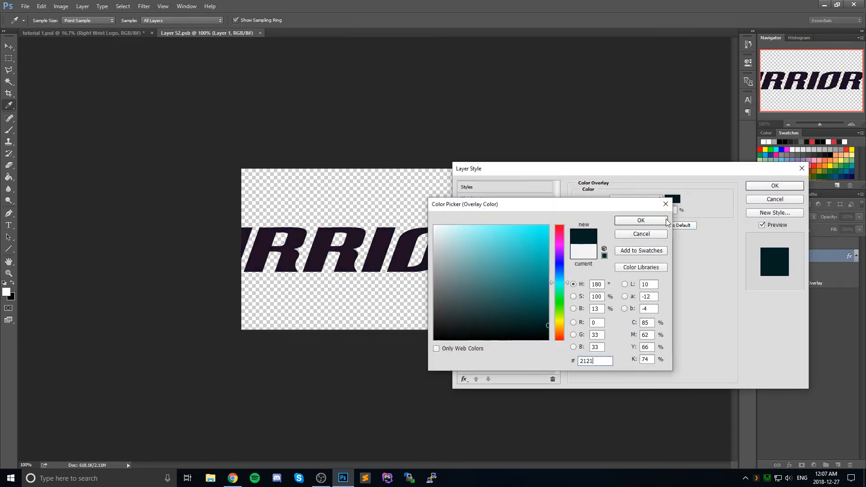
{"action": "left_click", "coordinate": [653, 223]}
{"action": "left_click", "coordinate": [770, 188]}
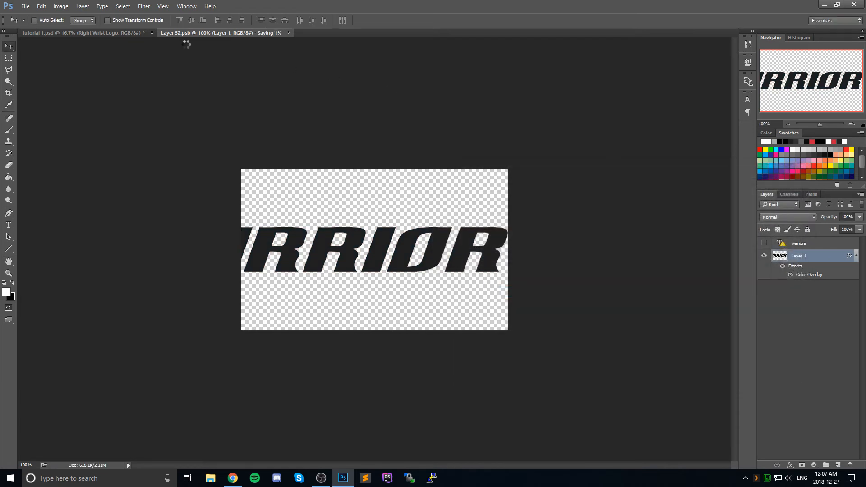
{"action": "left_click", "coordinate": [90, 33]}
Step: Set the Left Wrist Logo lettering's Color Overlay to #212121, save it, and close both wrist logo documents
{"action": "double_click", "coordinate": [799, 330]}
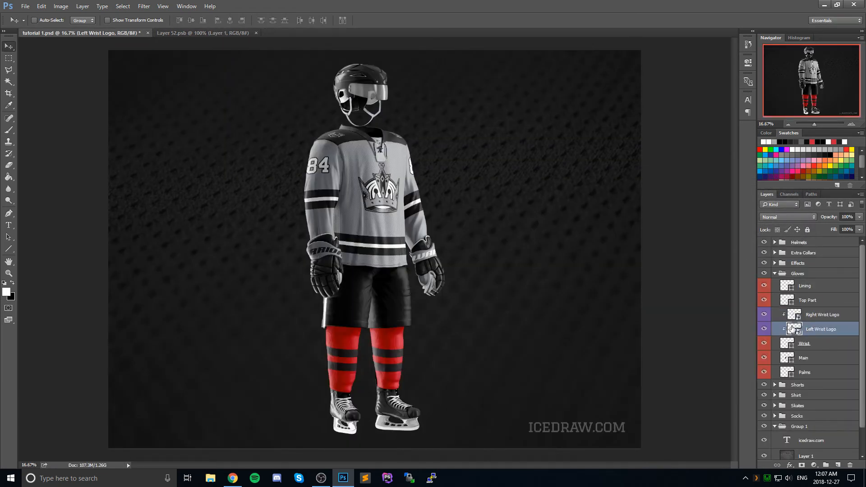
{"action": "right_click", "coordinate": [797, 256]}
{"action": "left_click", "coordinate": [715, 97]}
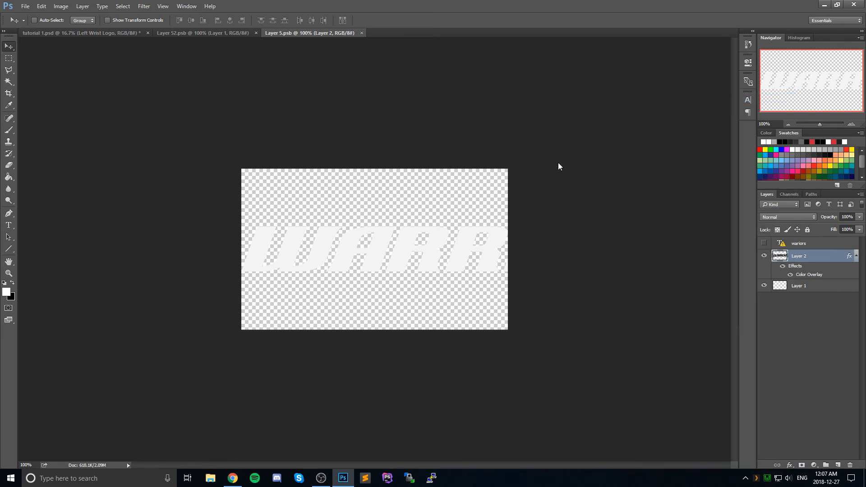
{"action": "left_click", "coordinate": [488, 292]}
{"action": "left_click", "coordinate": [675, 199]}
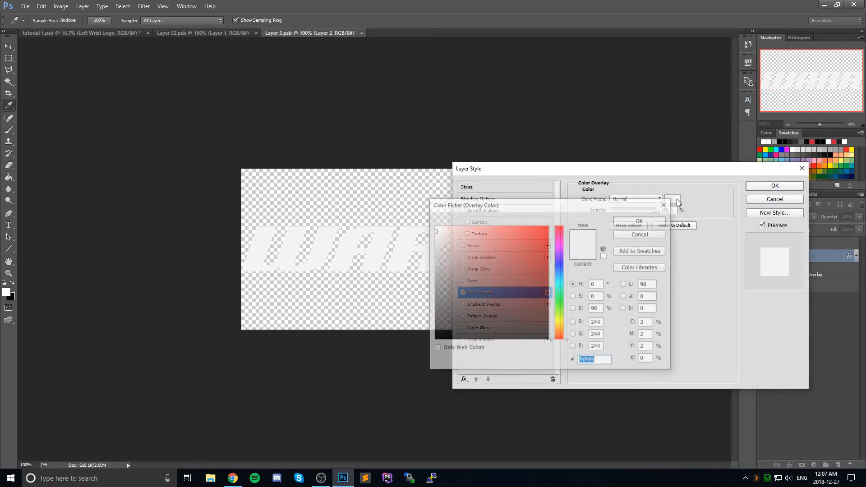
{"action": "type", "text": "212121"}
{"action": "left_click", "coordinate": [656, 221]}
{"action": "left_click", "coordinate": [768, 187]}
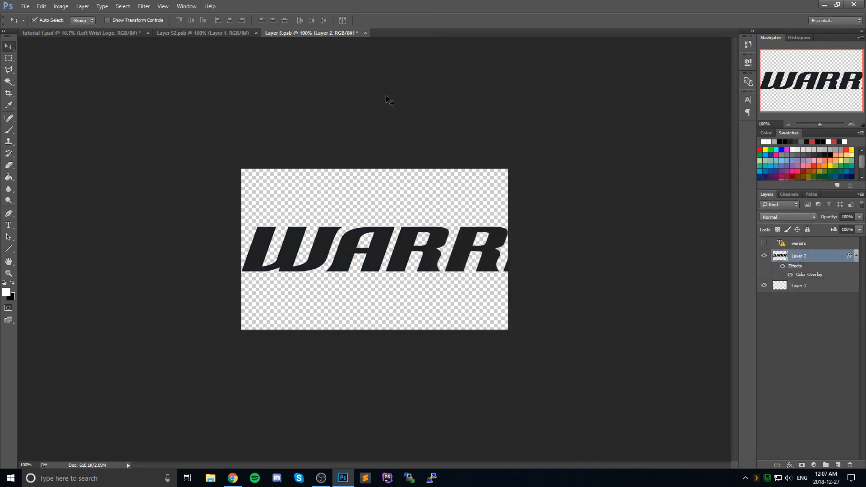
{"action": "left_click", "coordinate": [361, 32]}
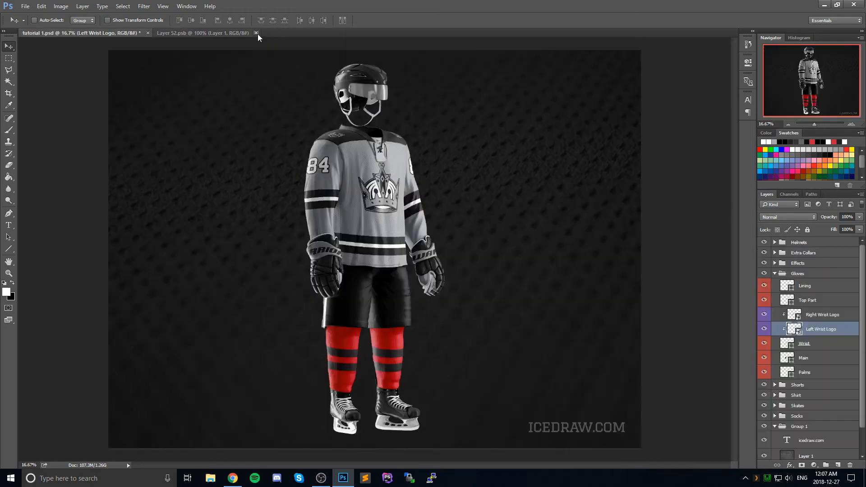
{"action": "left_click", "coordinate": [256, 33]}
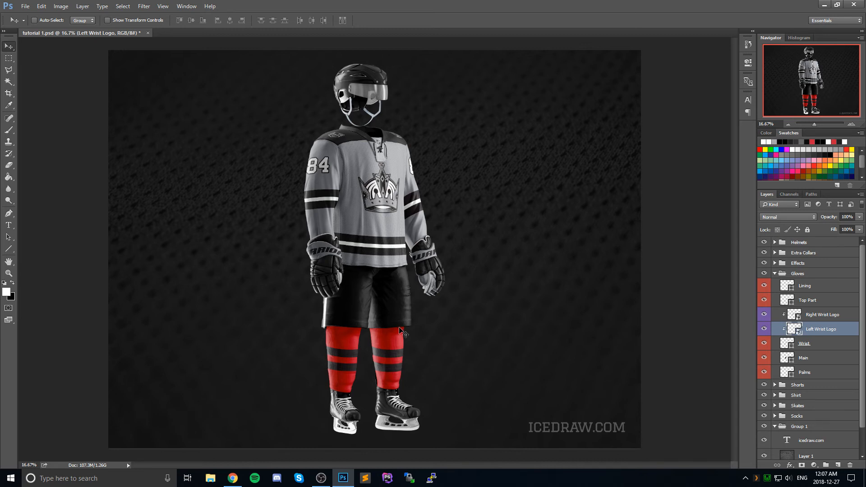
Step: Open the 3/4 Right Sleeve Design smart object from the Shirt's Sleeves group, then return to the mockup with the Gloves and Shirt groups collapsed
{"action": "left_click", "coordinate": [775, 273]}
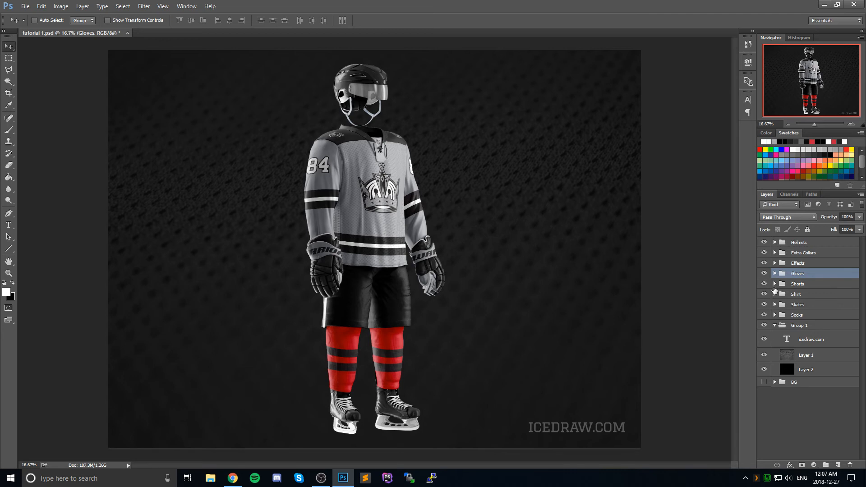
{"action": "left_click", "coordinate": [775, 294]}
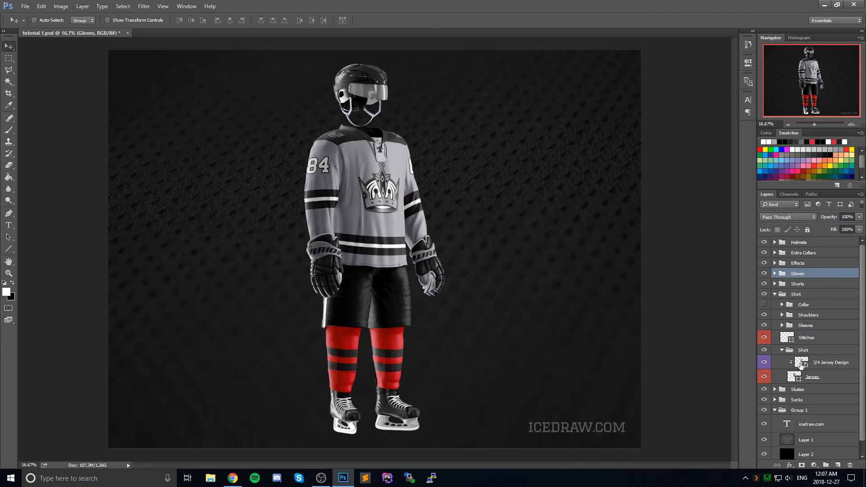
{"action": "left_click", "coordinate": [782, 350]}
{"action": "left_click", "coordinate": [782, 325]}
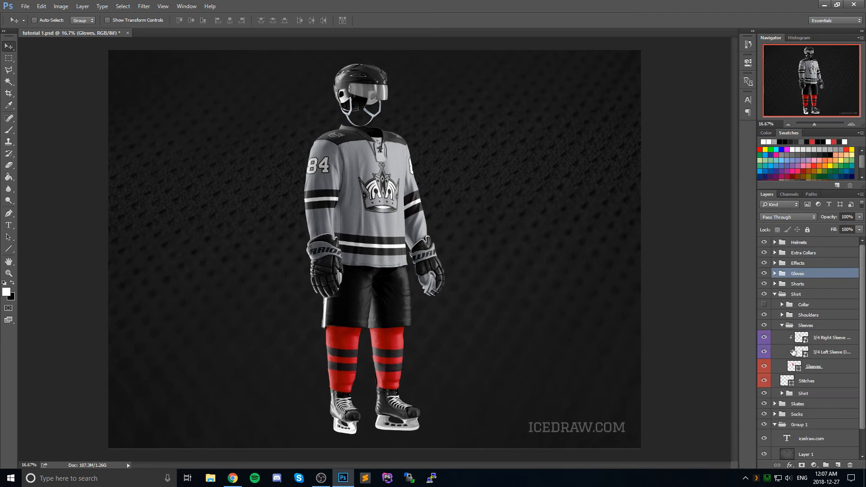
{"action": "double_click", "coordinate": [794, 338]}
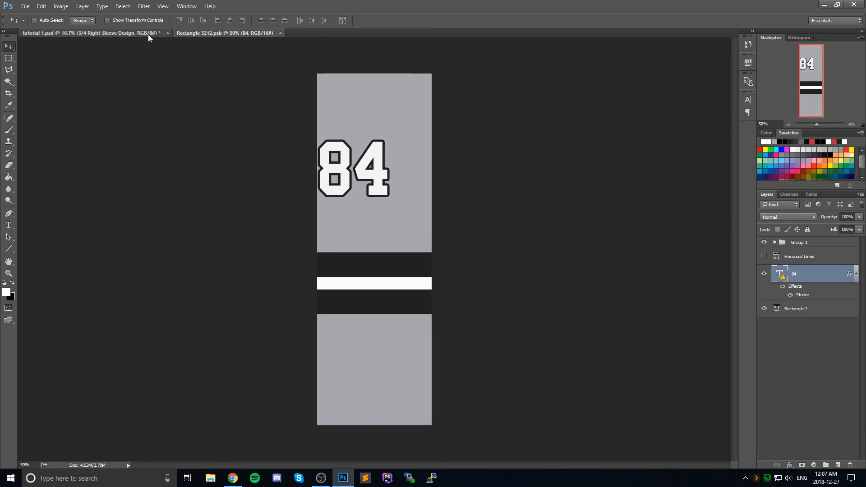
{"action": "left_click", "coordinate": [148, 34]}
{"action": "left_click", "coordinate": [775, 295]}
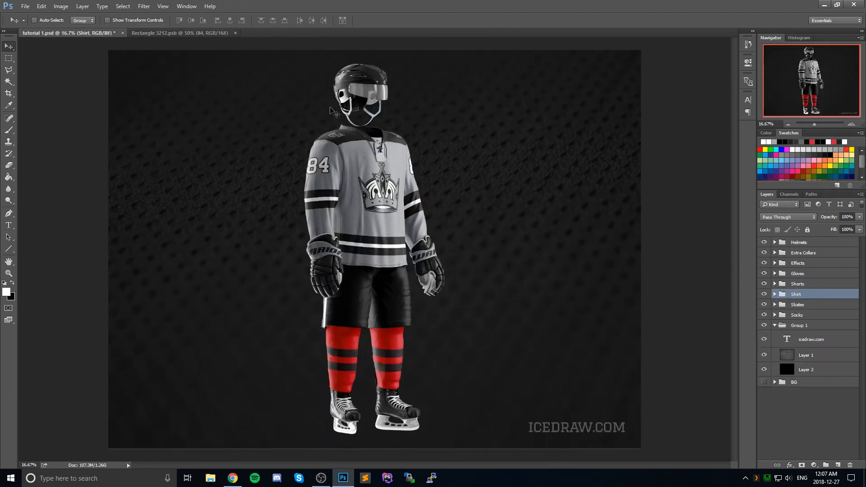
{"action": "left_click", "coordinate": [180, 32]}
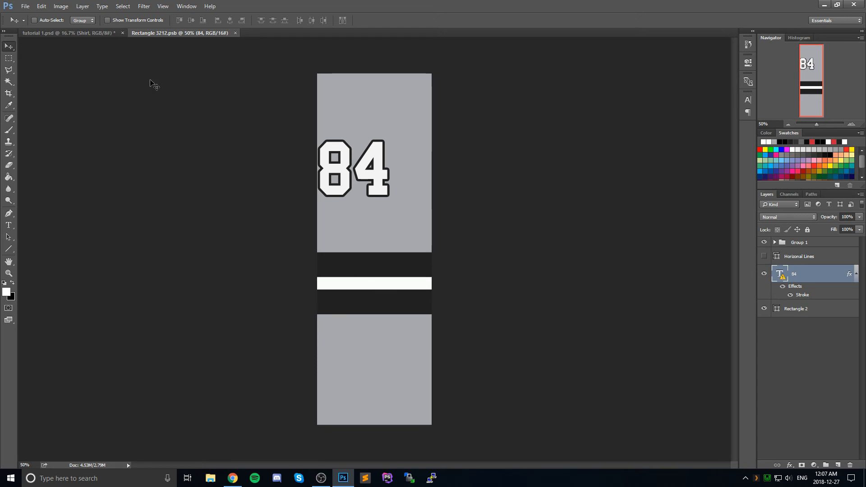
{"action": "left_click", "coordinate": [102, 34]}
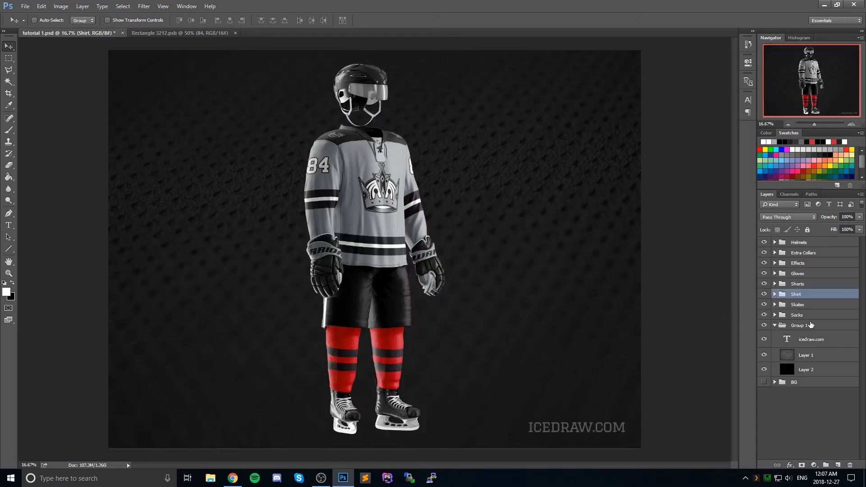
Step: Open the 3/4 Left smart object in the Socks group and duplicate the sleeve design's Group 1 stripes into its Rectangle 2.psb document
{"action": "left_click", "coordinate": [775, 314]}
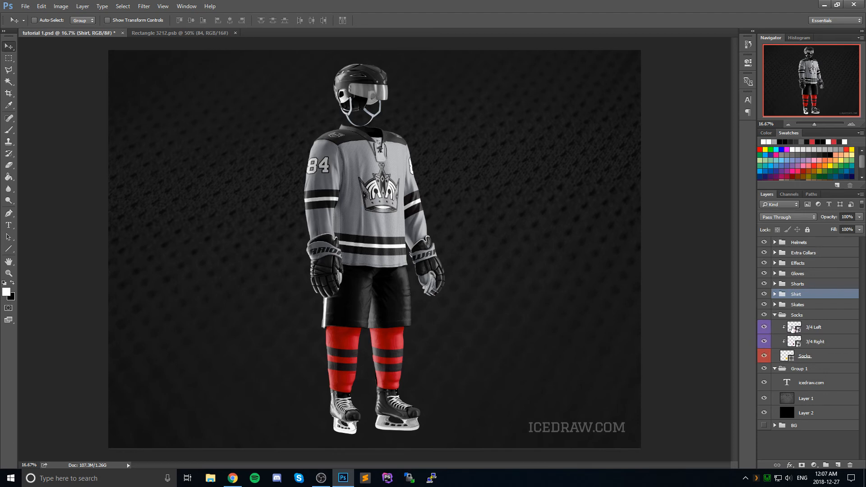
{"action": "double_click", "coordinate": [791, 327]}
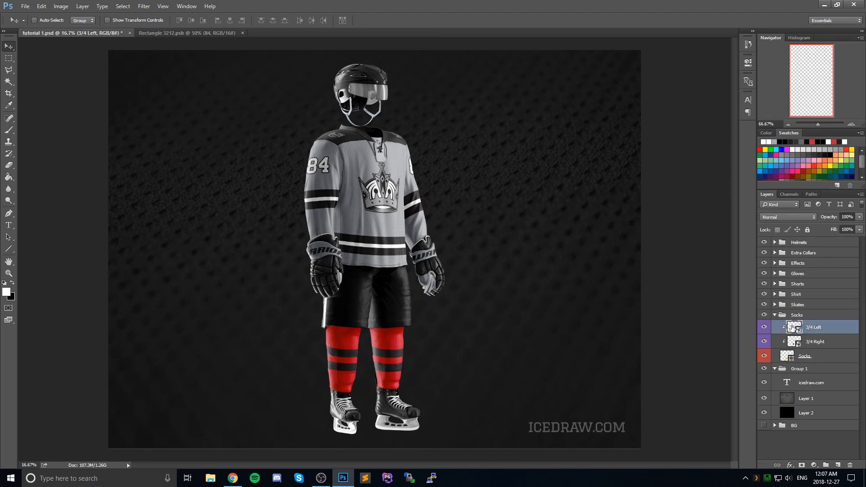
{"action": "left_click", "coordinate": [202, 33]}
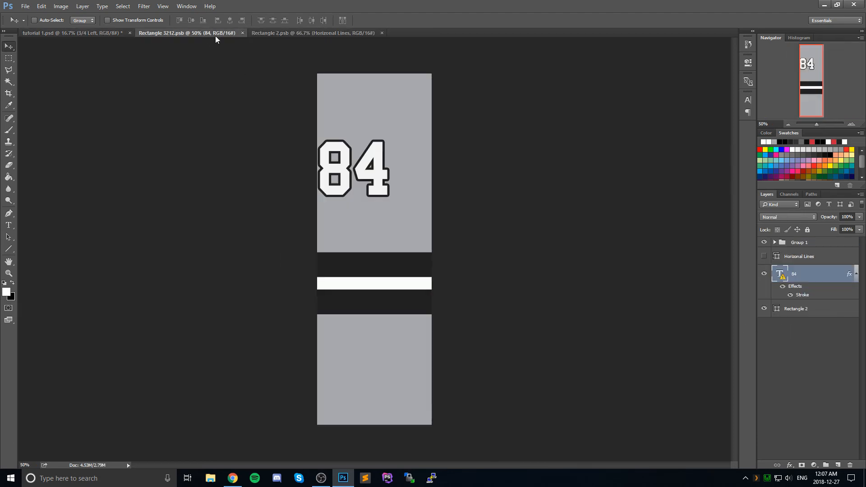
{"action": "right_click", "coordinate": [804, 244]}
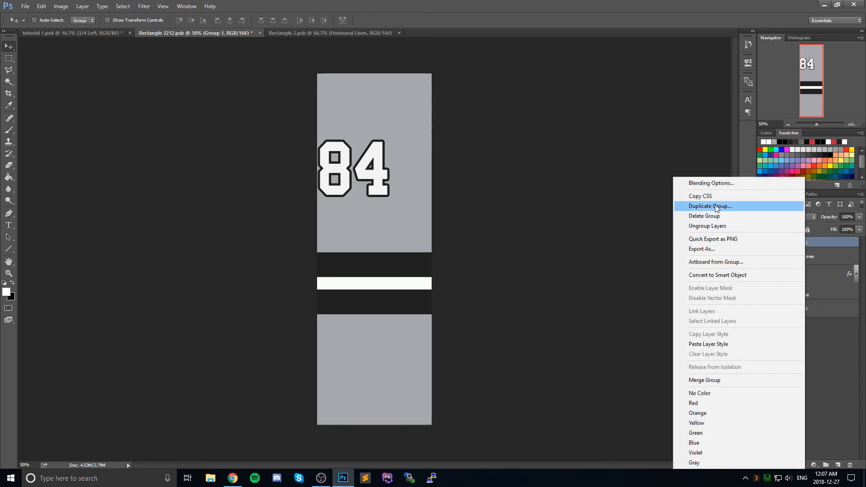
{"action": "left_click", "coordinate": [784, 201]}
{"action": "left_click", "coordinate": [439, 181]}
{"action": "left_click", "coordinate": [418, 205]}
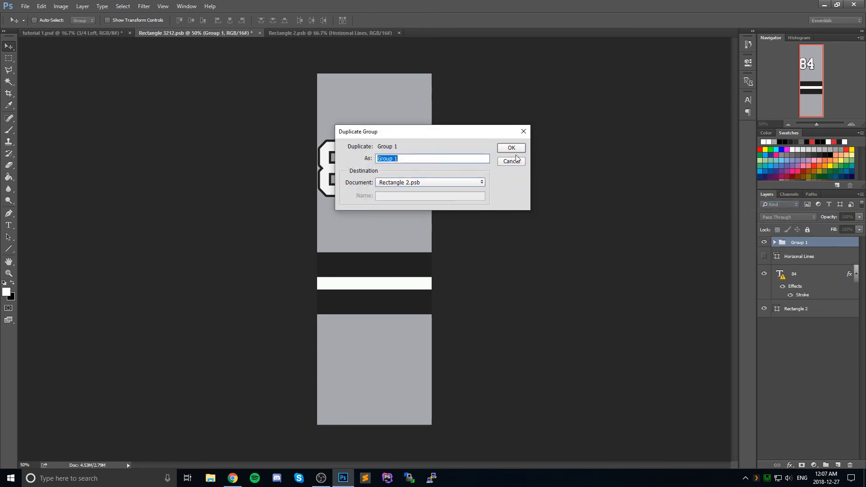
{"action": "key", "text": "Return"}
{"action": "left_click", "coordinate": [326, 36]}
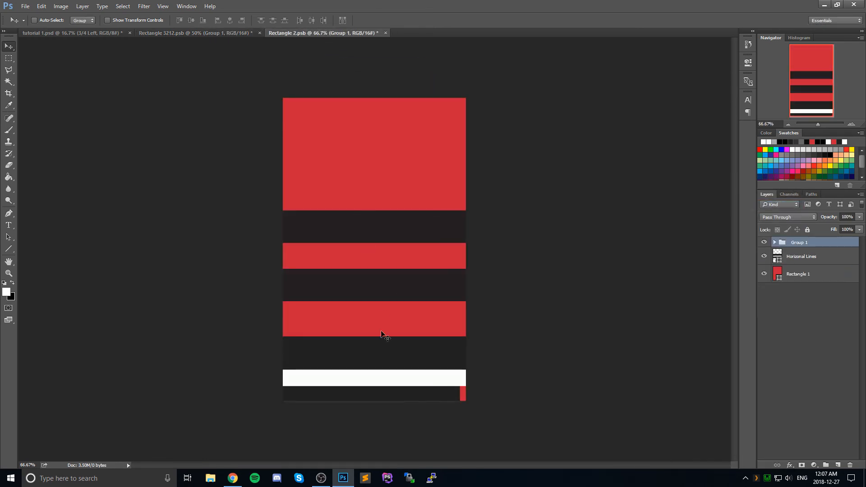
Step: Move the Group 1 stripes up over the sock's original dark bands and widen them to about 130% past both edges
{"action": "left_click_drag", "start_coordinate": [382, 335], "coordinate": [385, 247]}
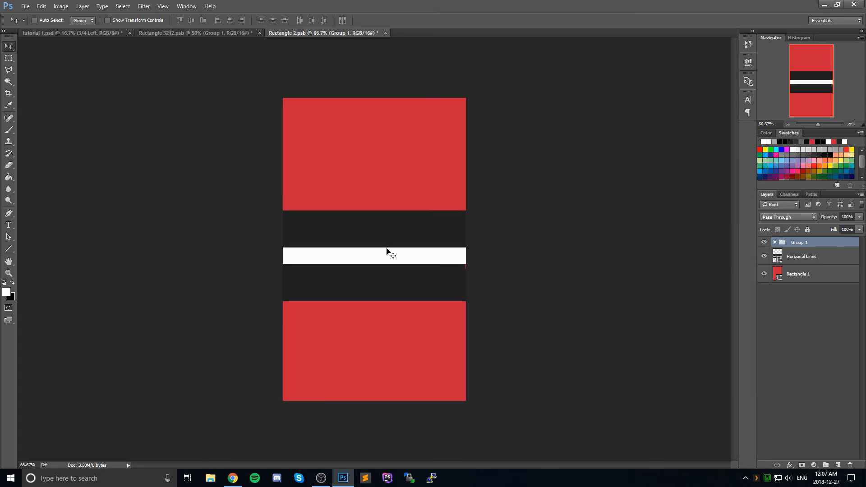
{"action": "key", "text": "ctrl+t"}
{"action": "left_click_drag", "start_coordinate": [484, 253], "coordinate": [528, 255]}
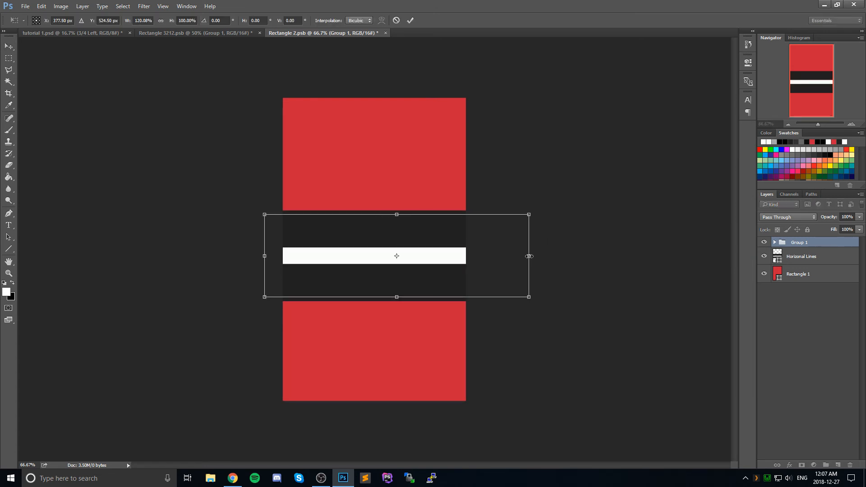
{"action": "left_click_drag", "start_coordinate": [267, 254], "coordinate": [237, 252]}
{"action": "left_click", "coordinate": [9, 48]}
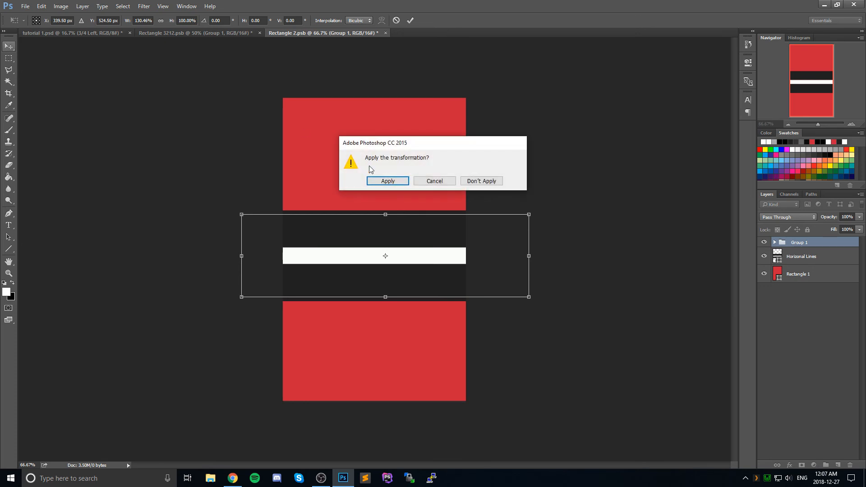
{"action": "left_click", "coordinate": [382, 181]}
Step: Hide the Horizonal Lines layer, recolor Rectangle 1 to #a7a9ac, save the left sock design, and return to the mockup
{"action": "left_click", "coordinate": [763, 257]}
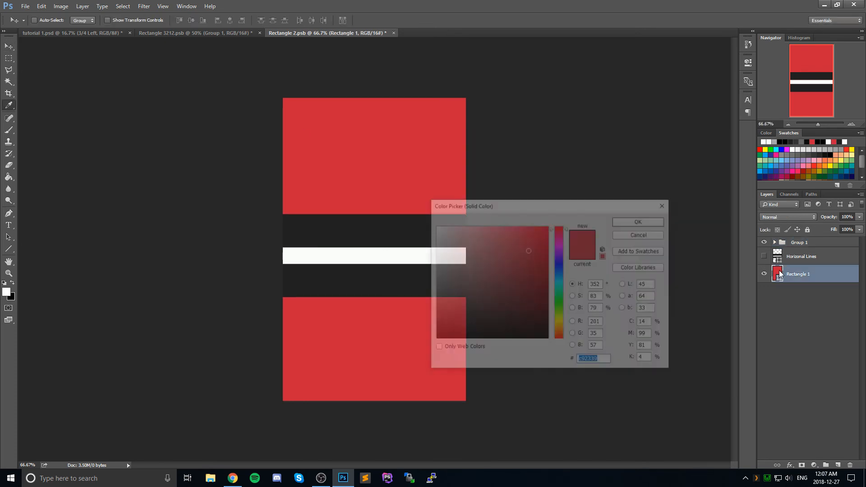
{"action": "double_click", "coordinate": [777, 274]}
{"action": "left_click", "coordinate": [775, 142]}
{"action": "left_click", "coordinate": [638, 220]}
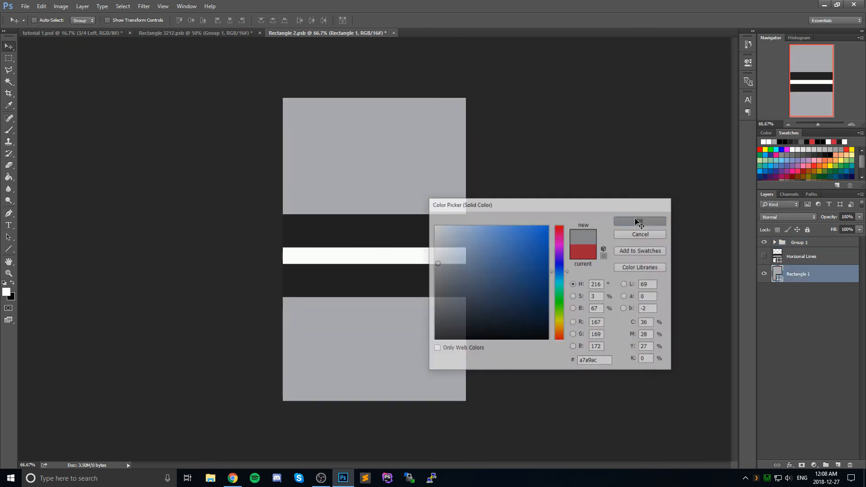
{"action": "key", "text": "ctrl+s"}
{"action": "left_click", "coordinate": [101, 35]}
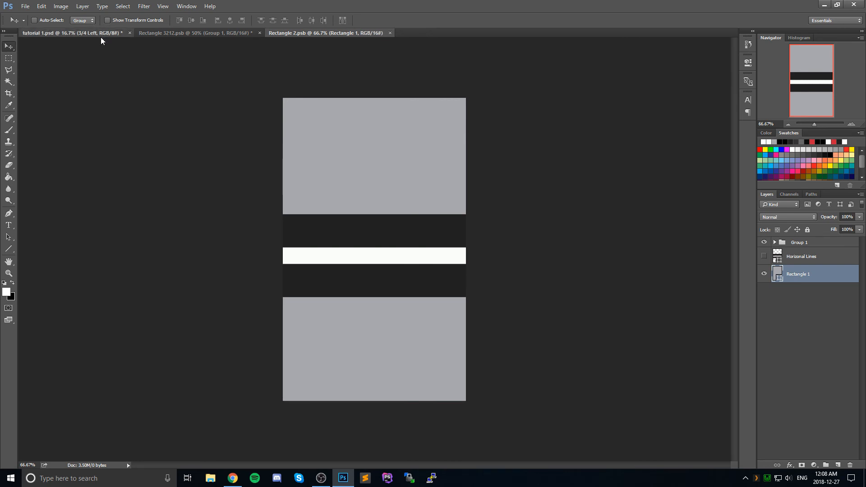